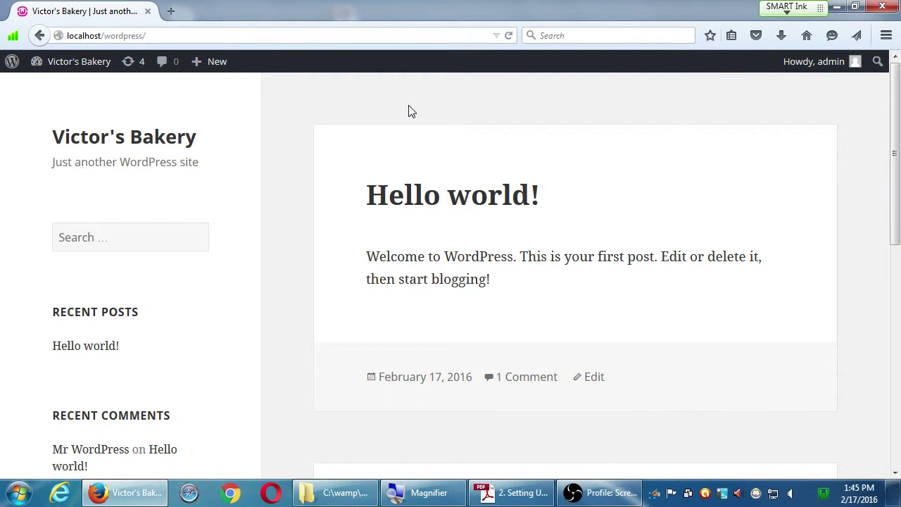
# - Go to the admin dashboard and open the Appearance > Menus editing page
pyautogui.moveTo(61, 75)
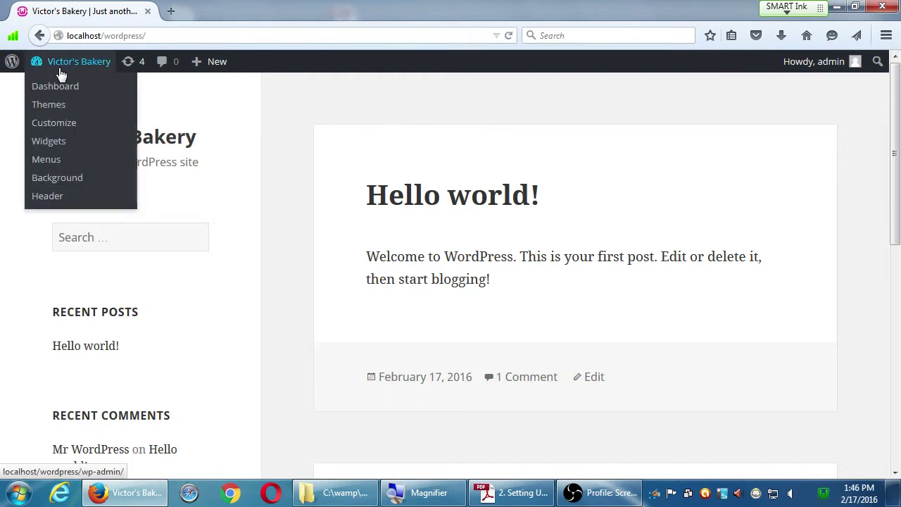
pyautogui.click(65, 86)
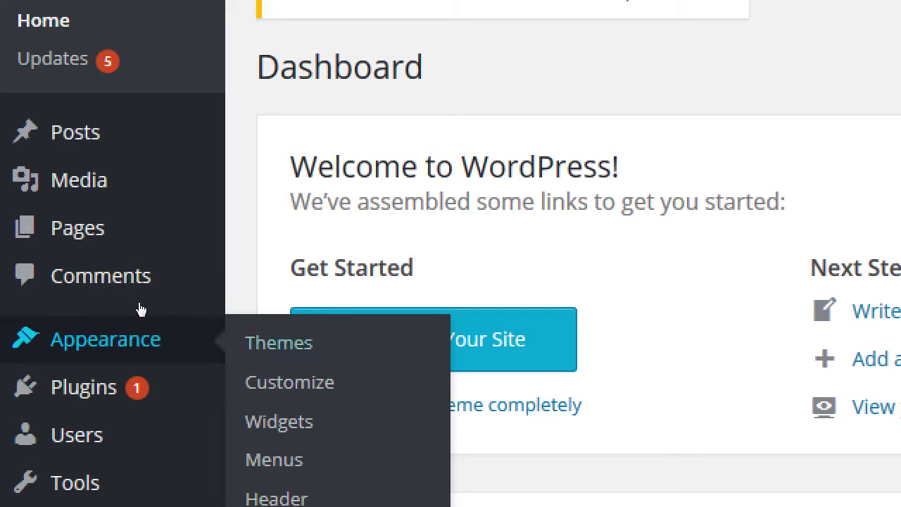
pyautogui.press('Return')
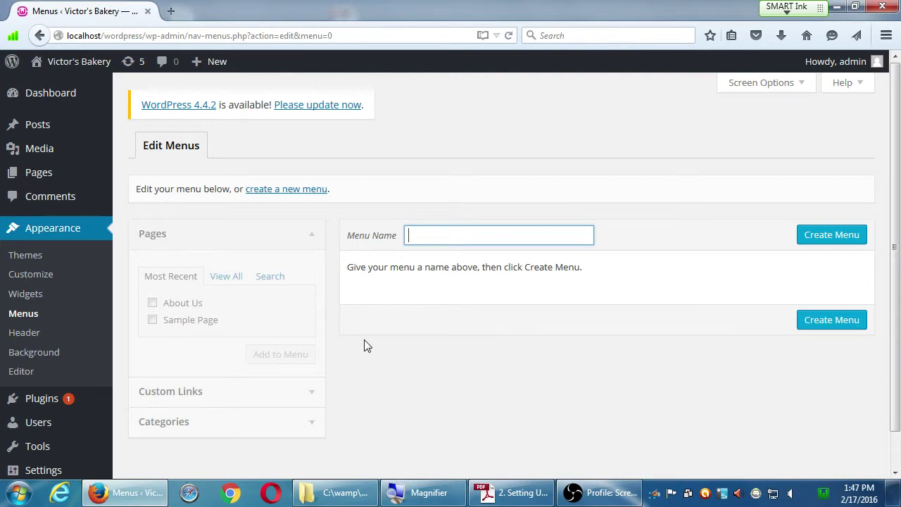
# - Create a new menu named 'Main Menu'
pyautogui.click(313, 189)
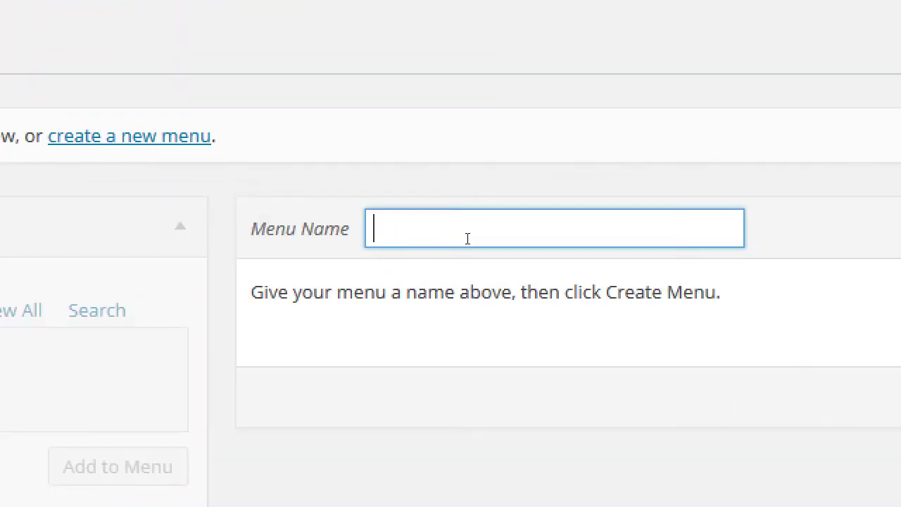
pyautogui.write('Main ')
pyautogui.write('Menu')
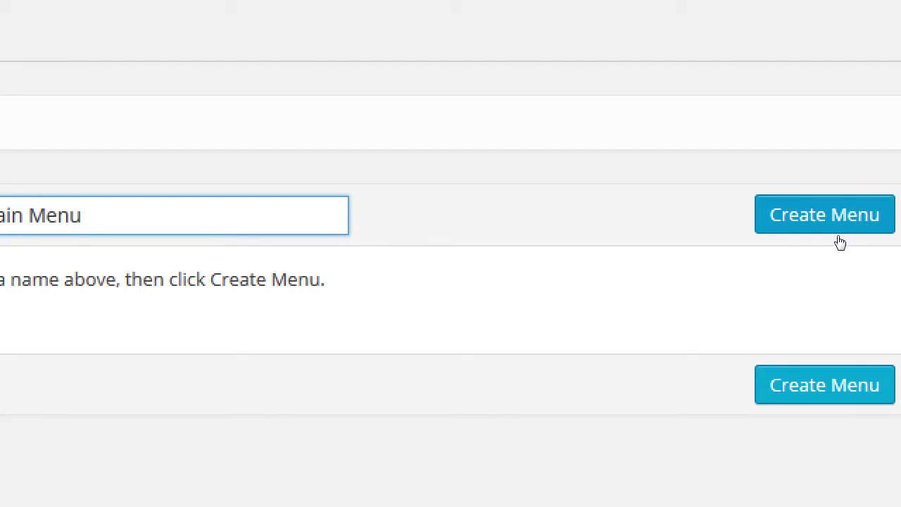
pyautogui.click(839, 238)
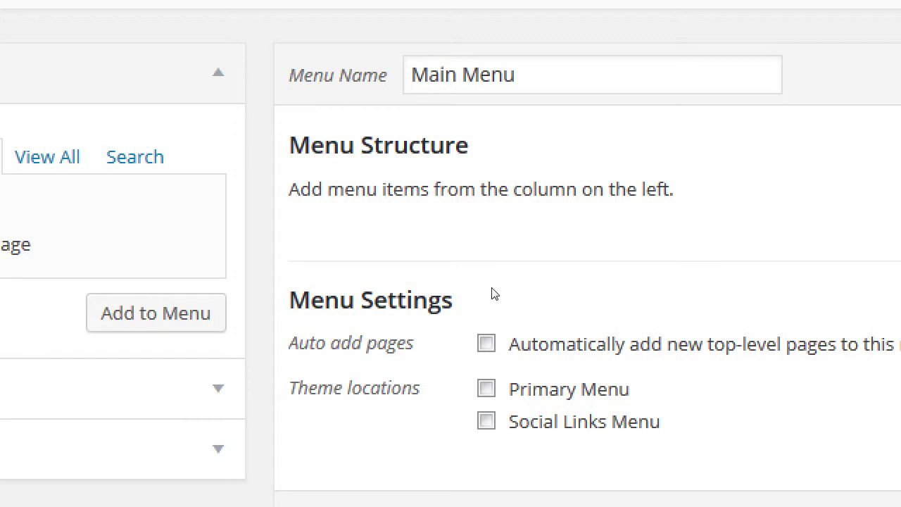
# - Assign Main Menu to the Primary Menu location and list all pages under View All
pyautogui.click(445, 399)
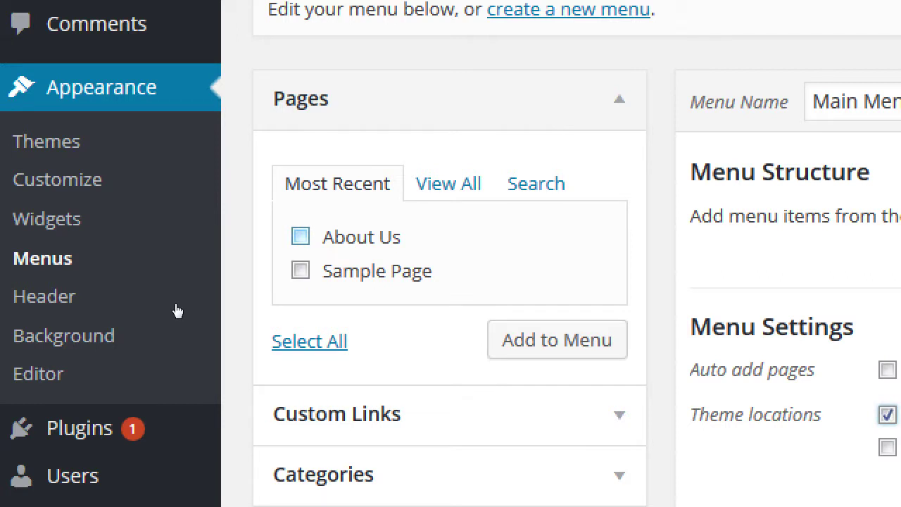
pyautogui.press('Tab')
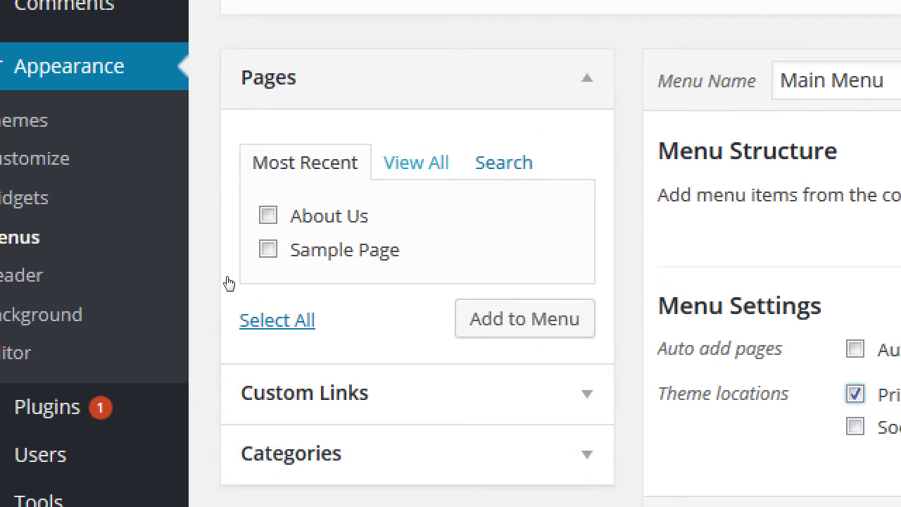
pyautogui.press('Return')
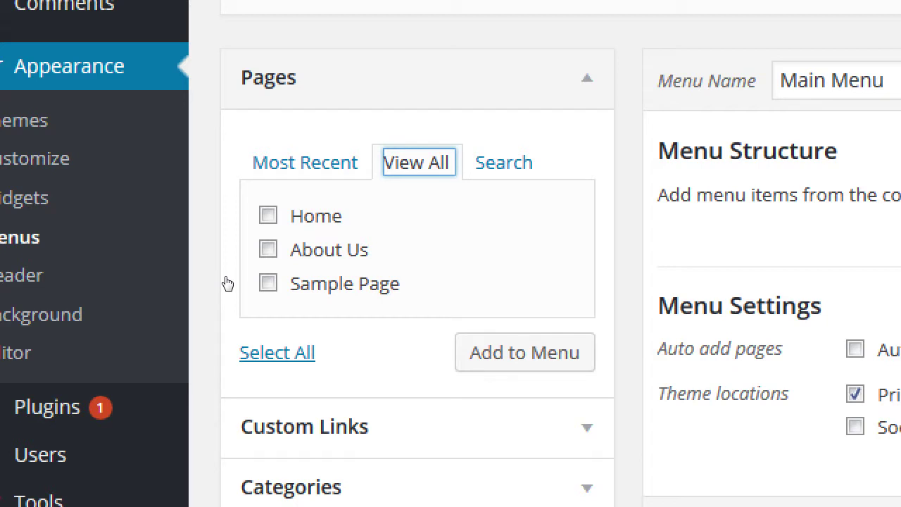
# - Add the Home and About Us pages to Main Menu
pyautogui.press('Tab')
pyautogui.press('space')
pyautogui.press('Tab')
pyautogui.press('space')
pyautogui.press('Tab')
pyautogui.press('Tab')
pyautogui.press('Tab')
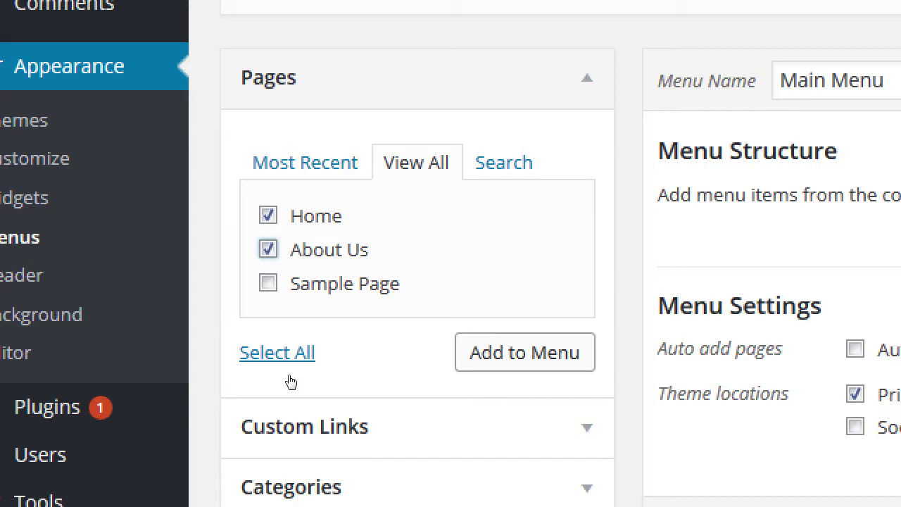
pyautogui.press('Return')
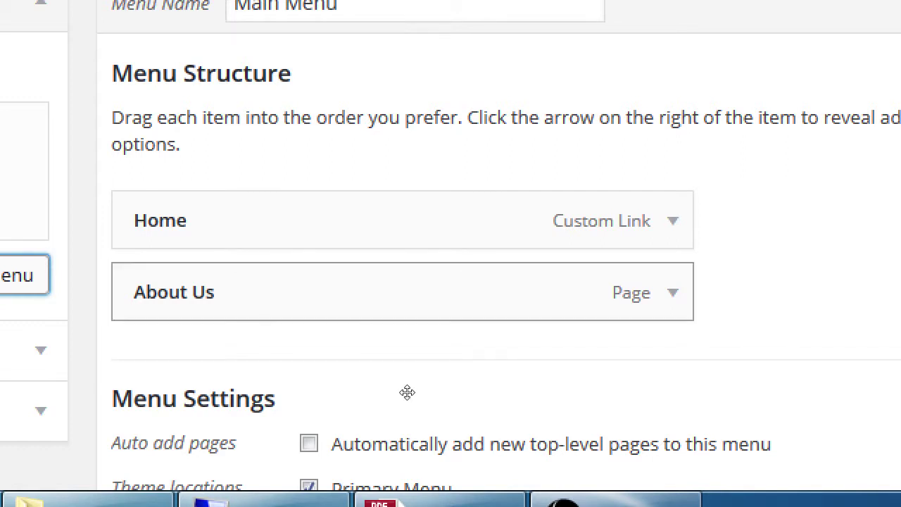
pyautogui.moveTo(384, 380); pyautogui.dragTo(384, 334)
pyautogui.moveTo(376, 378); pyautogui.dragTo(378, 335)
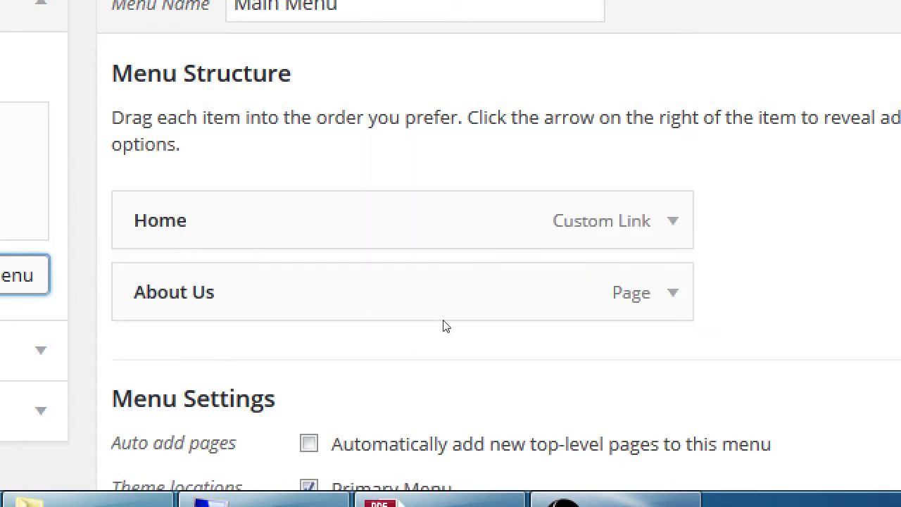
pyautogui.moveTo(367, 381); pyautogui.dragTo(396, 406)
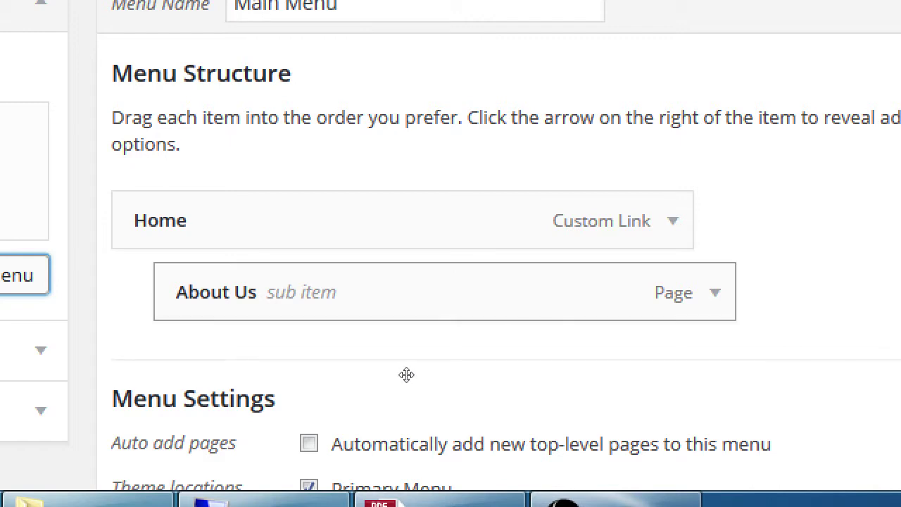
pyautogui.moveTo(392, 392); pyautogui.dragTo(407, 393)
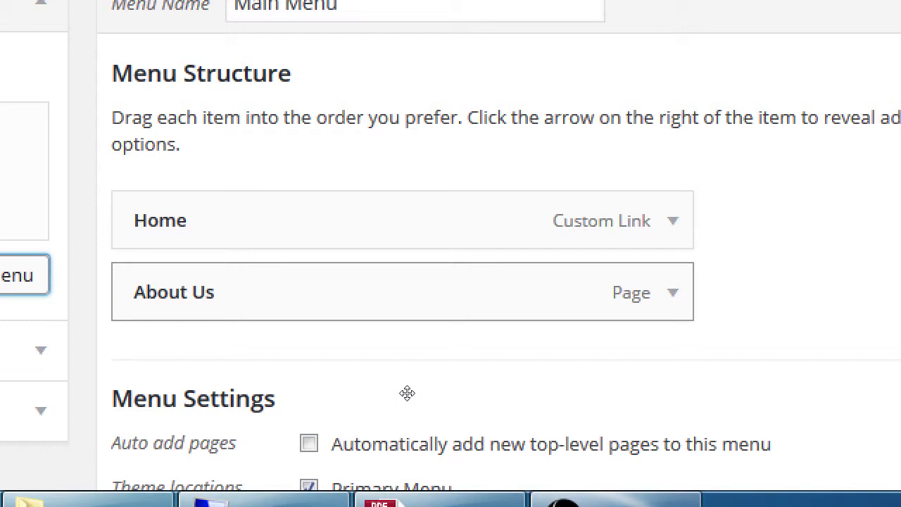
# - Save the Main Menu holding the Home link and About Us page under Primary Menu
pyautogui.scroll(-3, 407, 393)
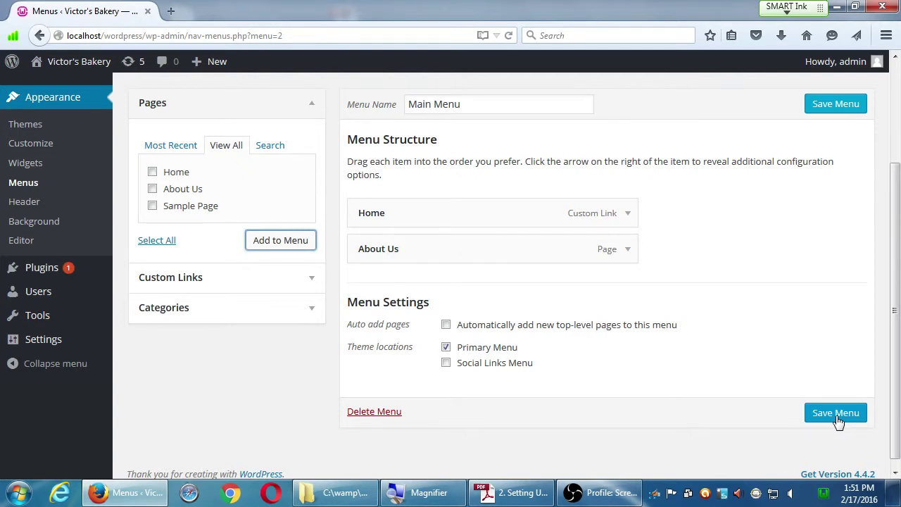
pyautogui.click(838, 421)
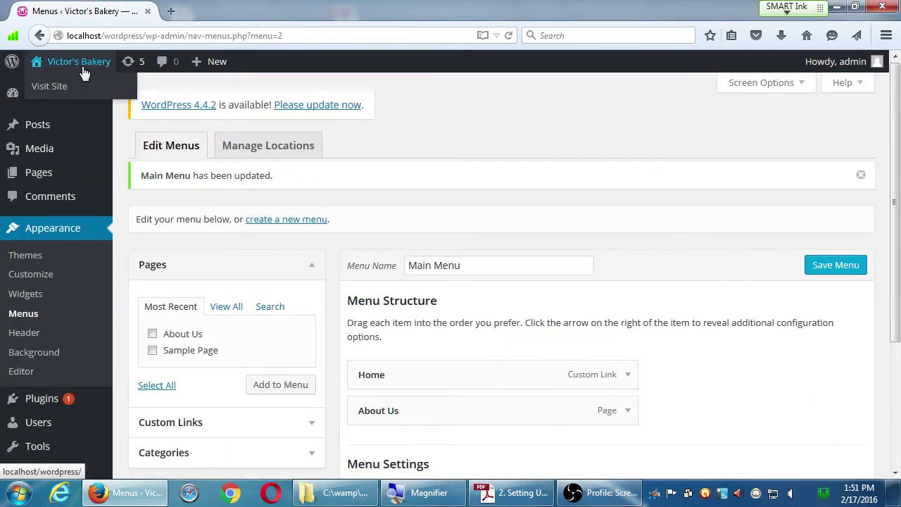
# - Check the live Victor's Bakery menu showing Home and About Us, then return to the Dashboard
pyautogui.click(54, 69)
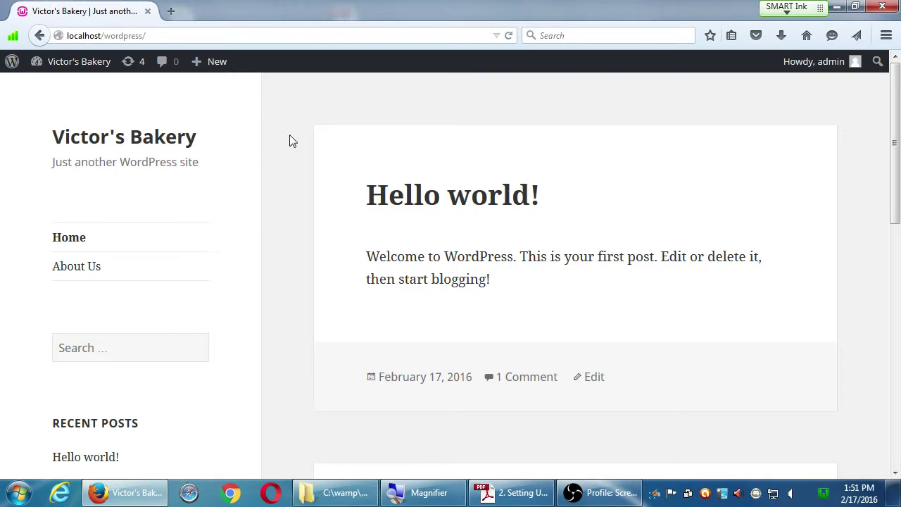
pyautogui.moveTo(83, 71)
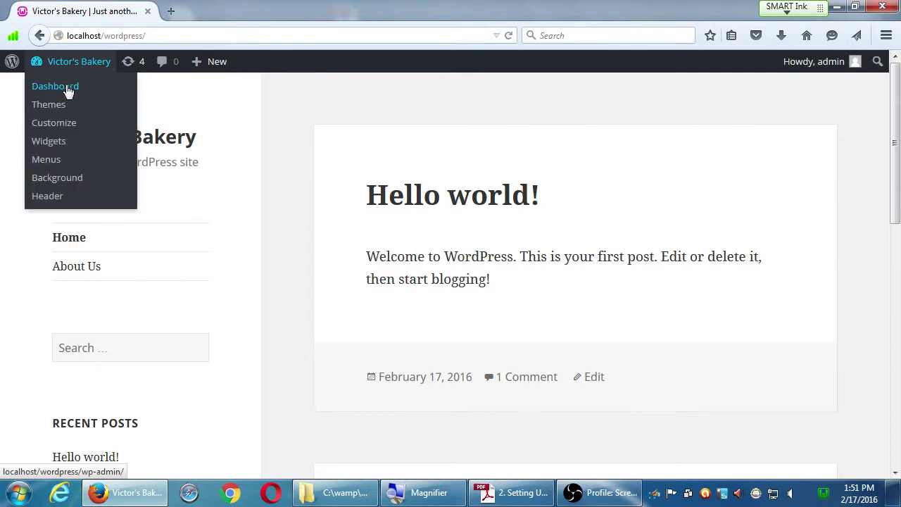
pyautogui.click(69, 93)
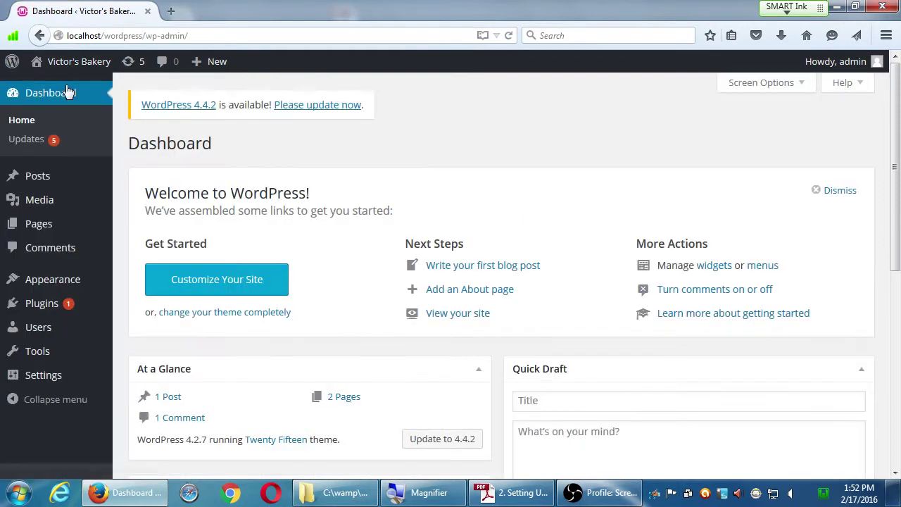
# - Go to Appearance > Menus and list all pages in the Pages box with View All
pyautogui.moveTo(76, 281)
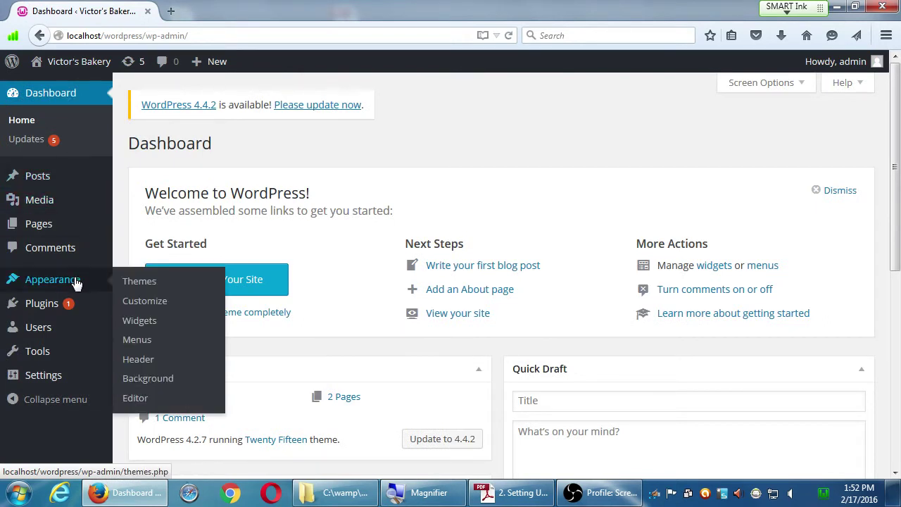
pyautogui.click(137, 342)
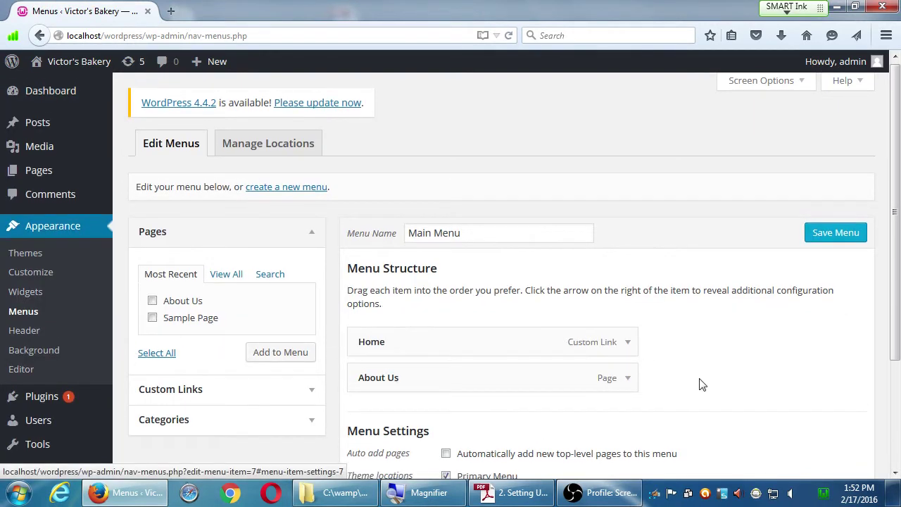
pyautogui.scroll(-2, 705, 384)
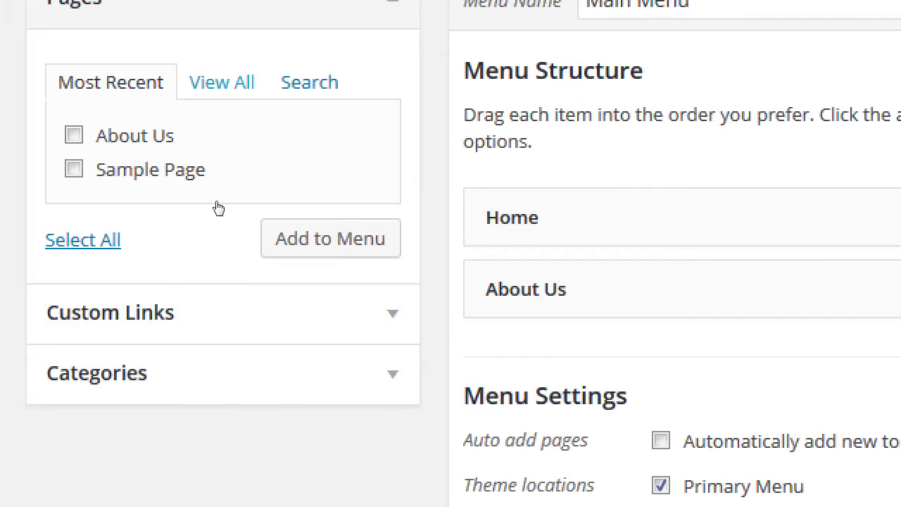
pyautogui.click(222, 83)
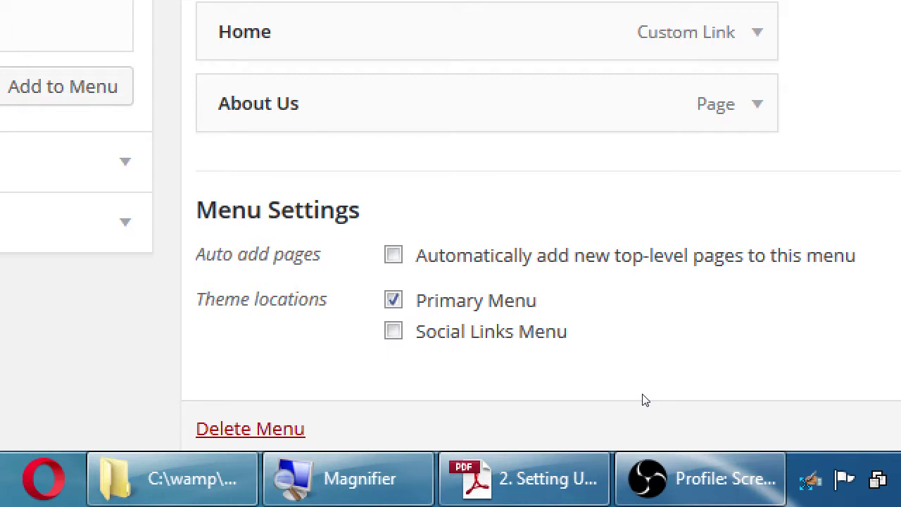
# - Toggle the Main Menu's Auto add pages option on and back off, leaving it disabled
pyautogui.press('Tab')
pyautogui.press('space')
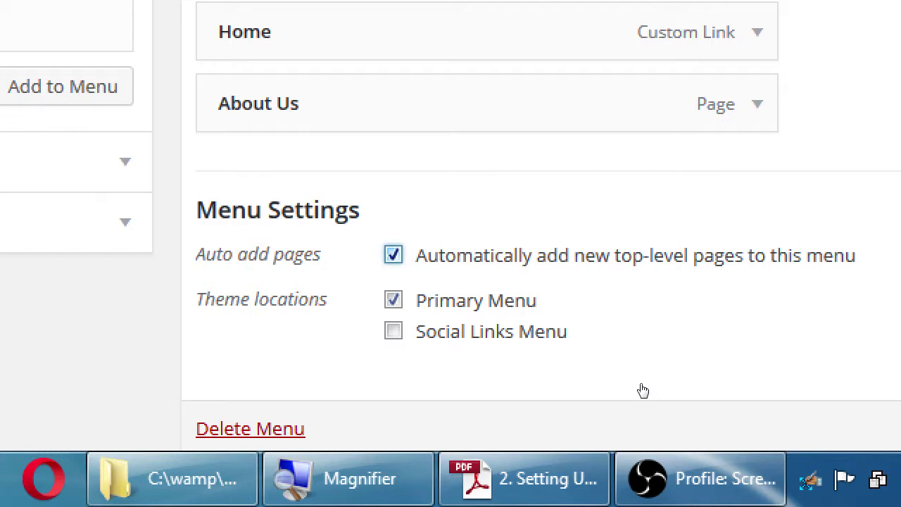
pyautogui.press('space')
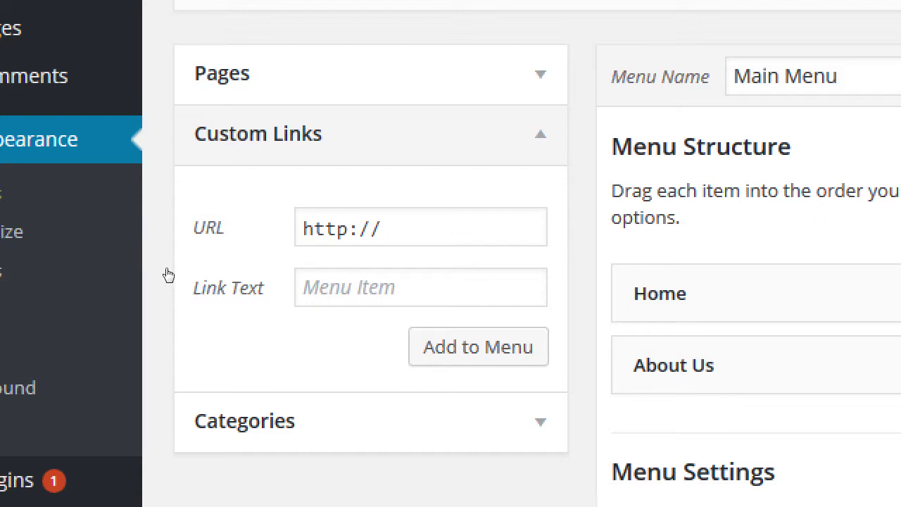
# - Add a custom link to amazon.com/myproduct with link text 'Buy Now on Amazon!' to the Main Menu
pyautogui.click(259, 237)
pyautogui.write('ama')
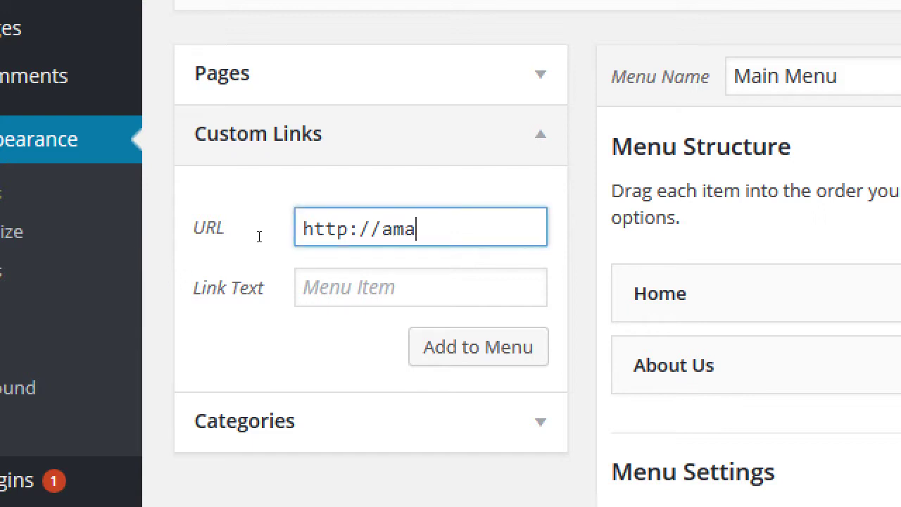
pyautogui.write('zon.com/m')
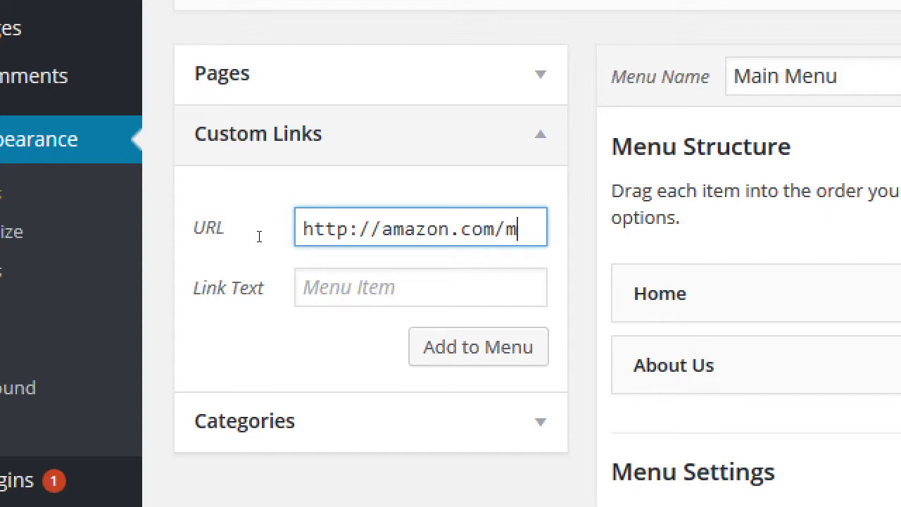
pyautogui.write('yproduct')
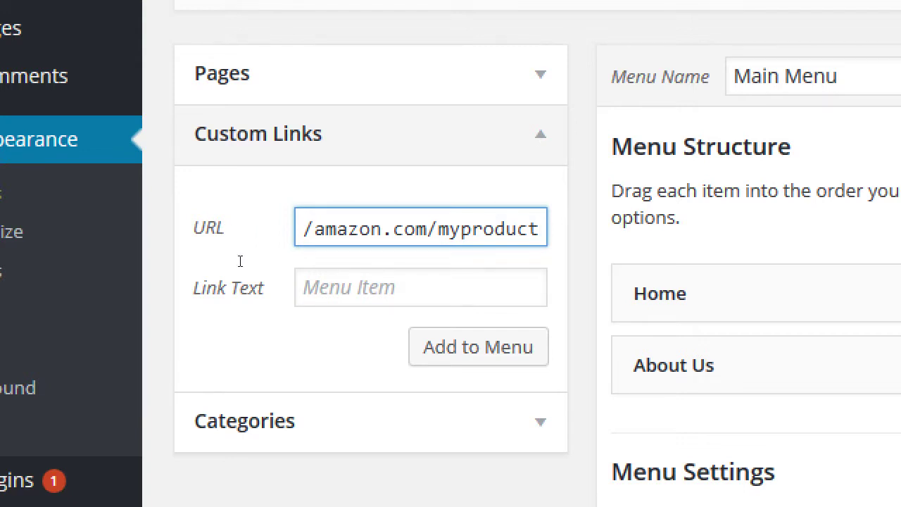
pyautogui.press('Tab')
pyautogui.write('Buy Now')
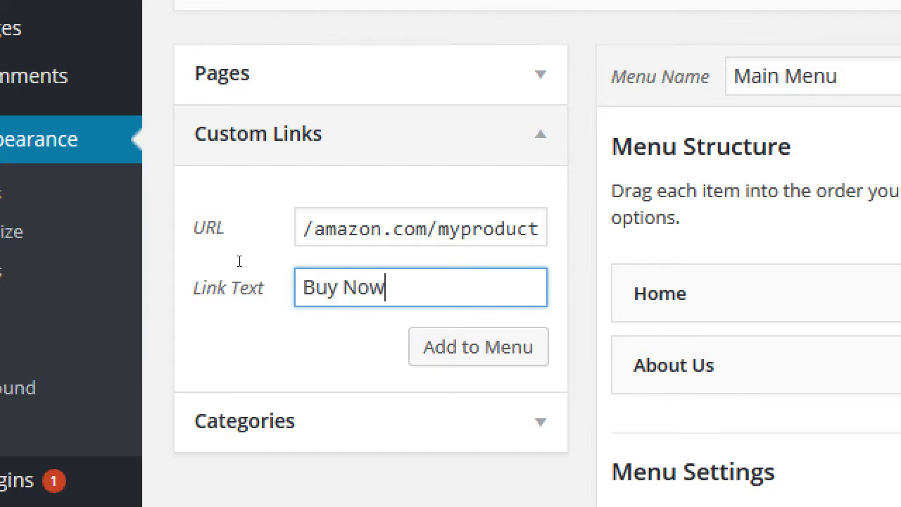
pyautogui.write(' on Amazo')
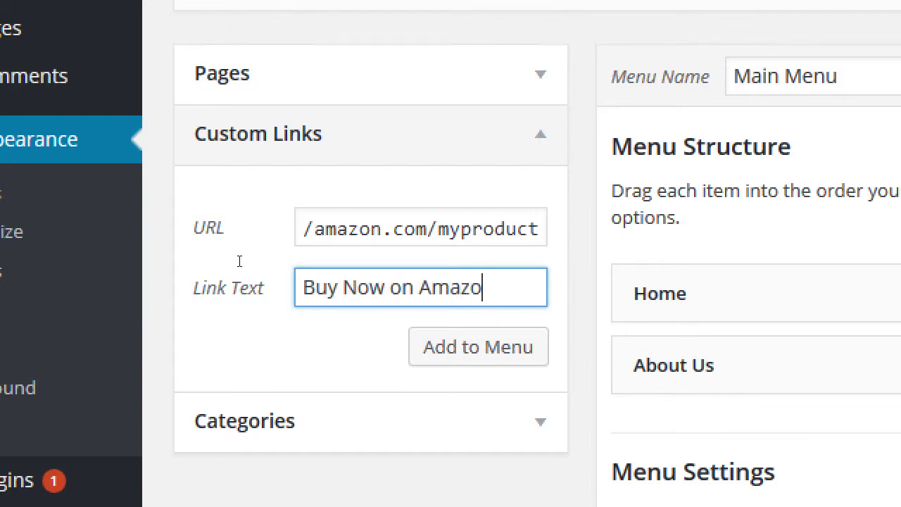
pyautogui.write('n!')
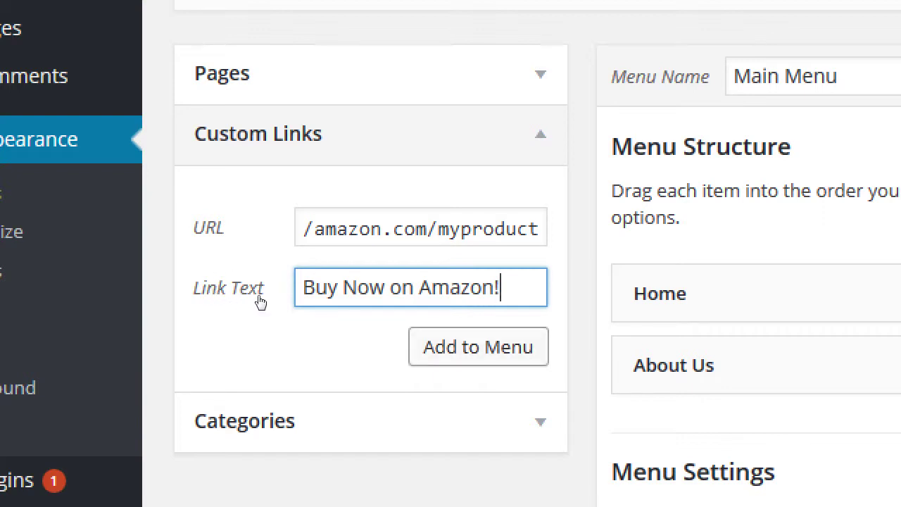
pyautogui.press('Tab')
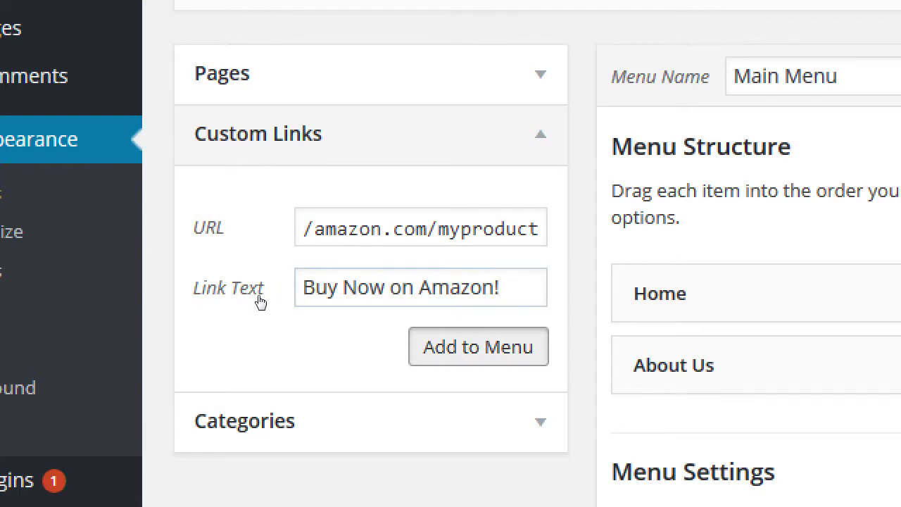
pyautogui.press('Return')
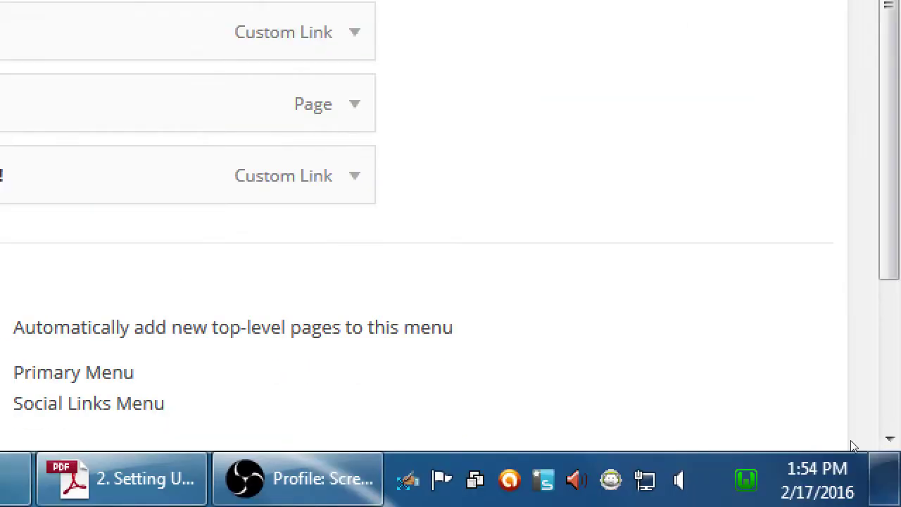
# - Save the Main Menu and visit the site to see Buy Now on Amazon! after About Us
pyautogui.scroll(-3, 849, 429)
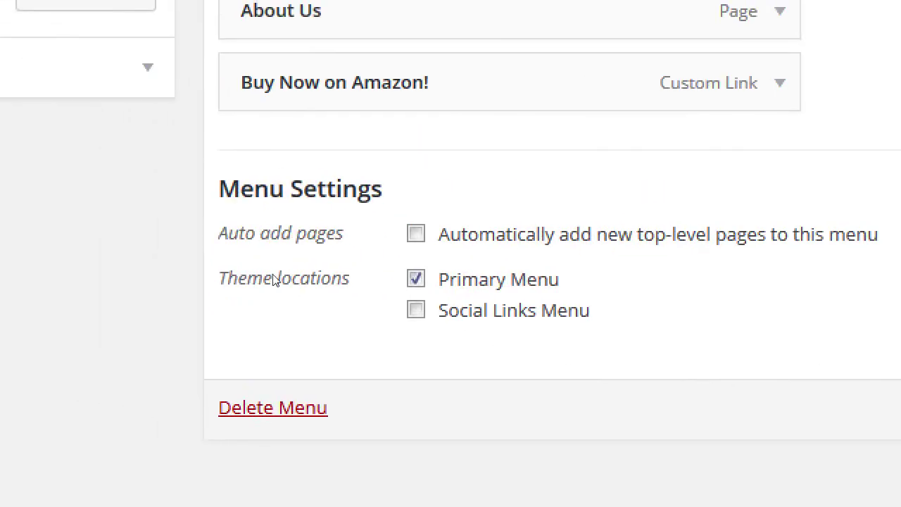
pyautogui.scroll(3, 499, 336)
pyautogui.scroll(-1, 538, 436)
pyautogui.scroll(-3, 538, 435)
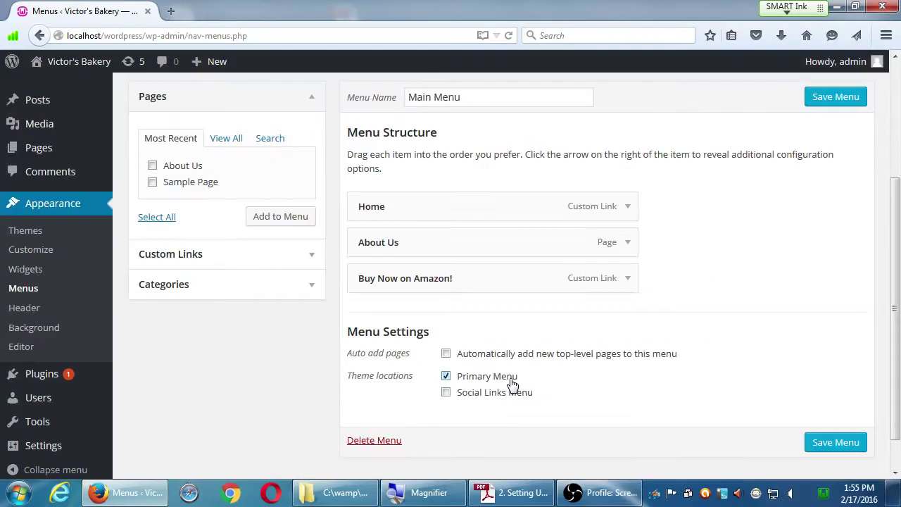
pyautogui.scroll(5, 493, 317)
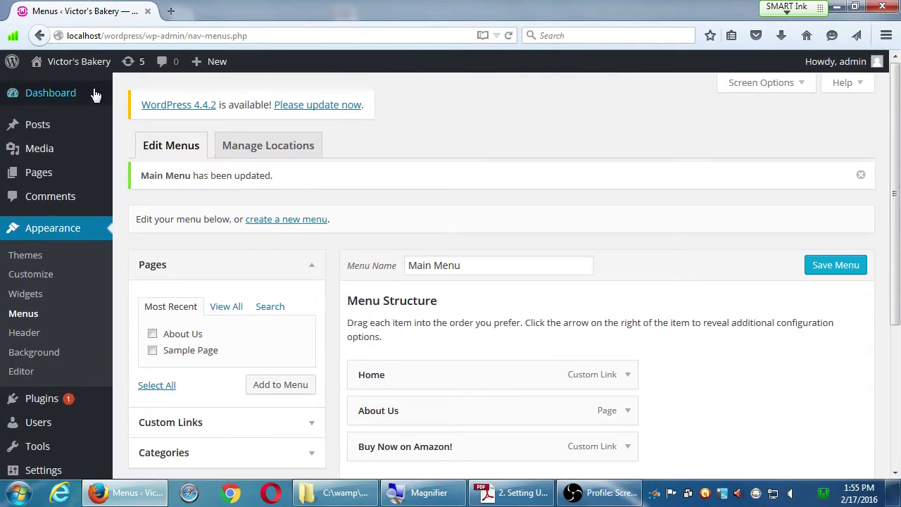
pyautogui.click(84, 73)
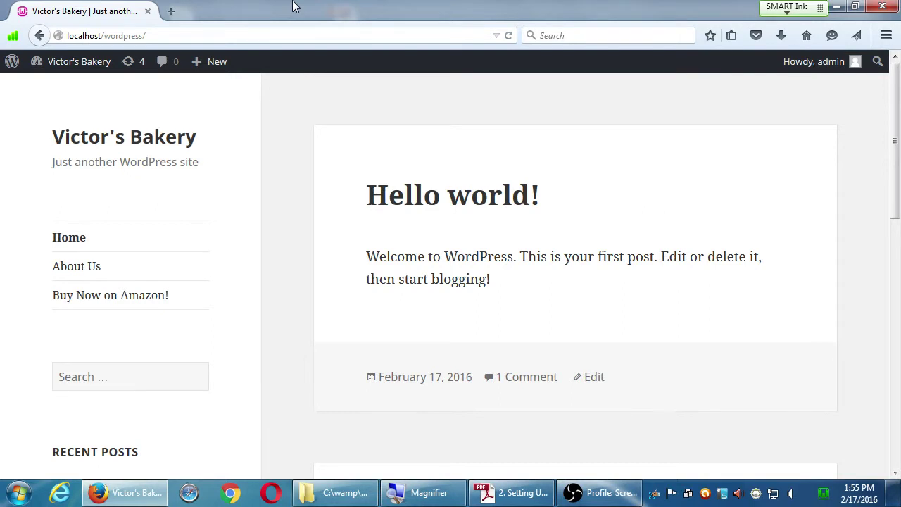
pyautogui.click(134, 303)
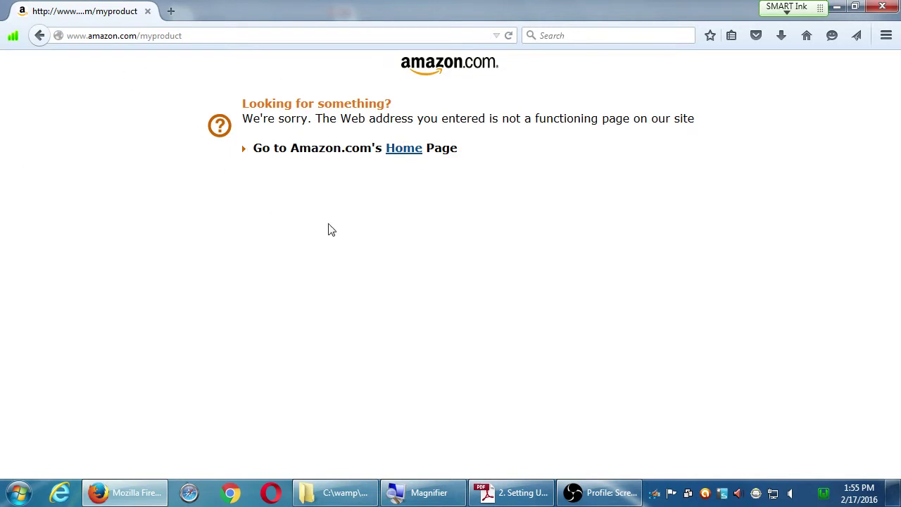
pyautogui.hotkey('alt', 'Left')
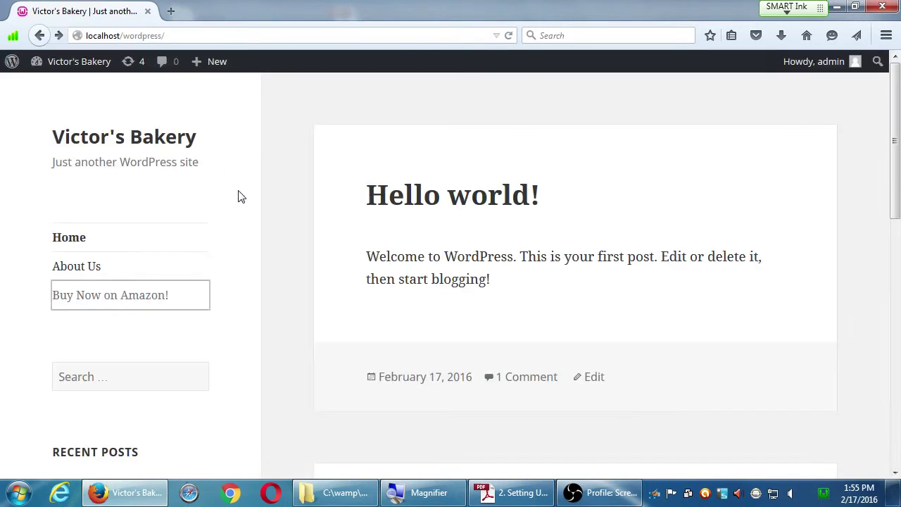
pyautogui.click(278, 219)
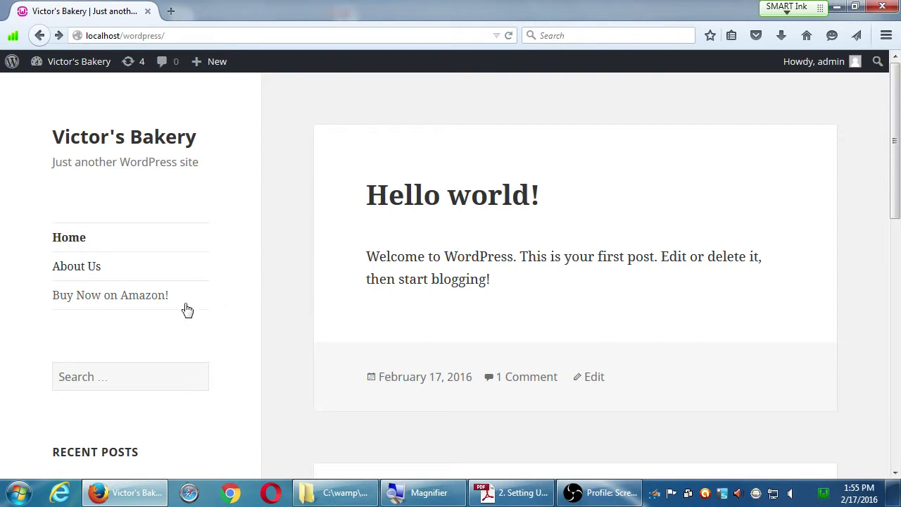
# - Follow the Buy Now on Amazon! link through to Amazon's home page, then close Firefox
pyautogui.middleClick(149, 302)
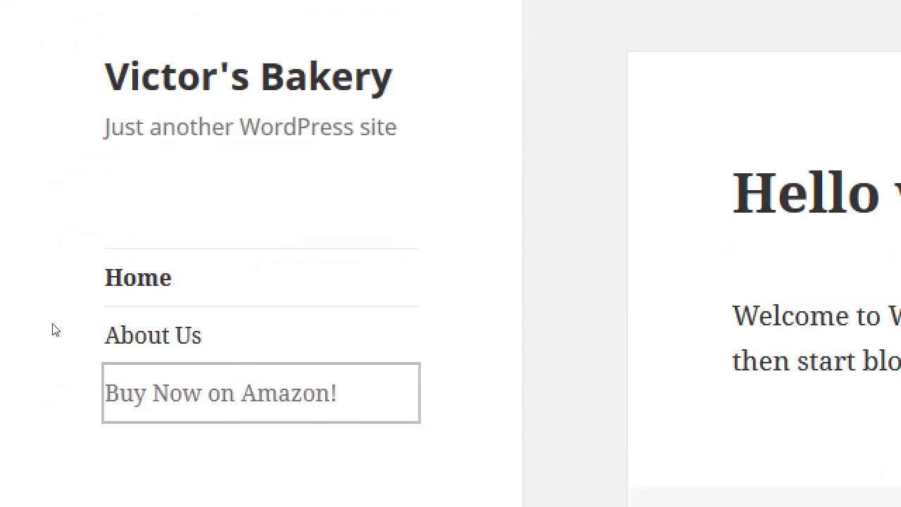
pyautogui.click(13, 422)
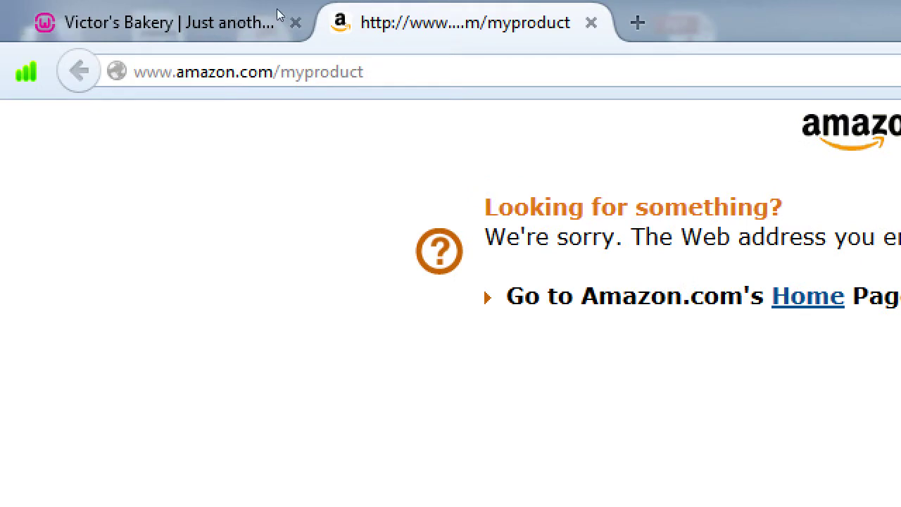
pyautogui.click(591, 23)
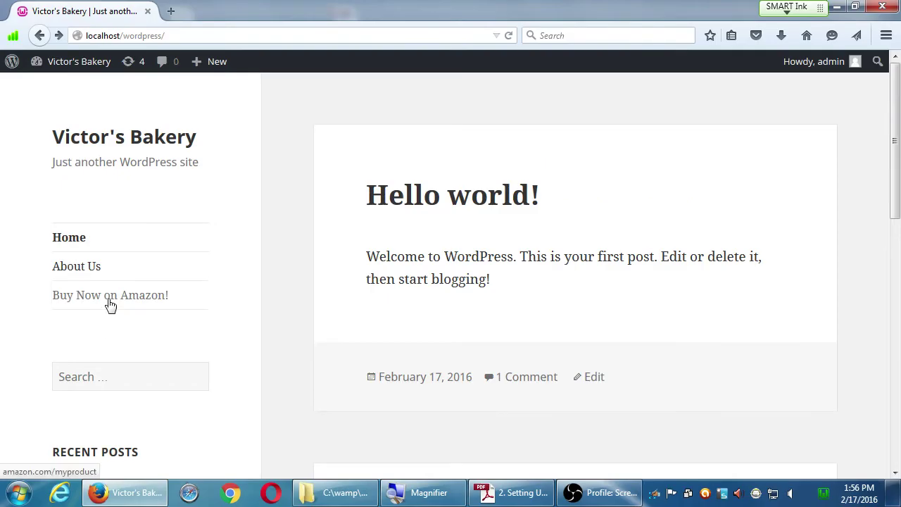
pyautogui.click(219, 260)
pyautogui.click(398, 149)
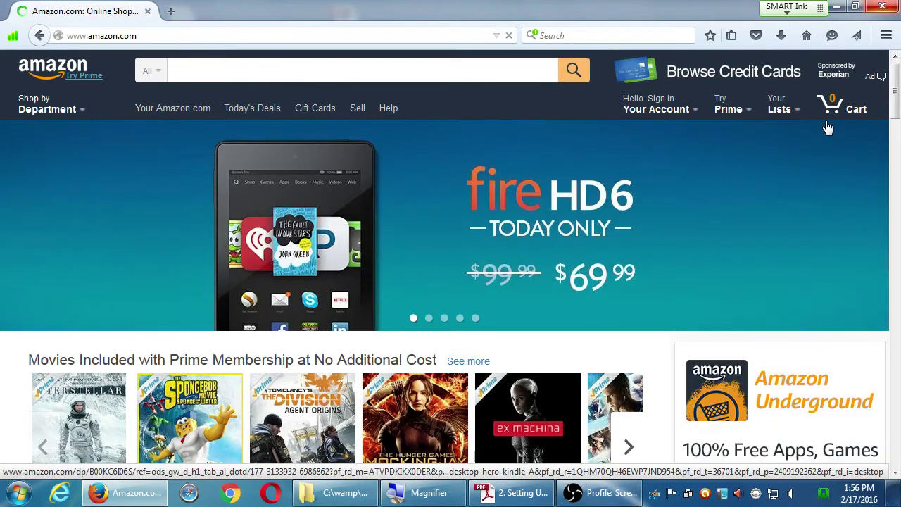
pyautogui.hotkey('alt', 'F4')
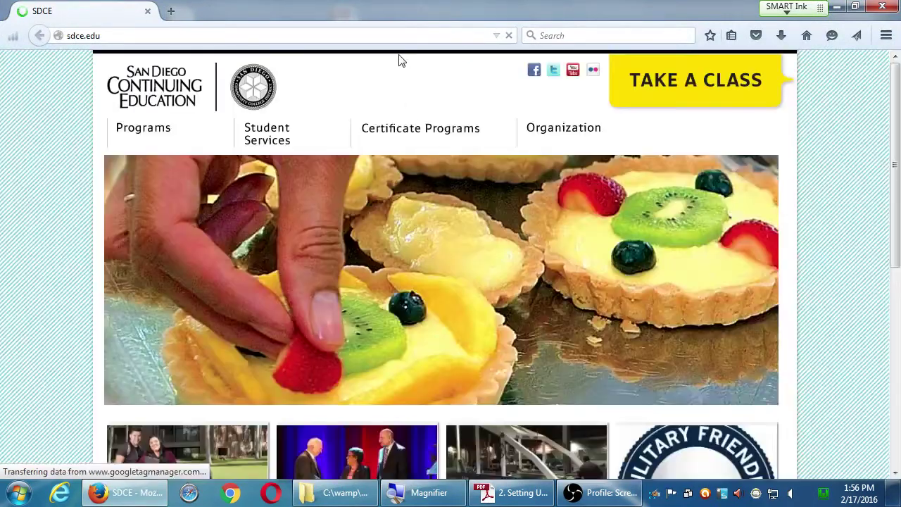
# - Log in at localhost/wordpress/wp-admin with the admin username and password, declining to save it
pyautogui.click(399, 35)
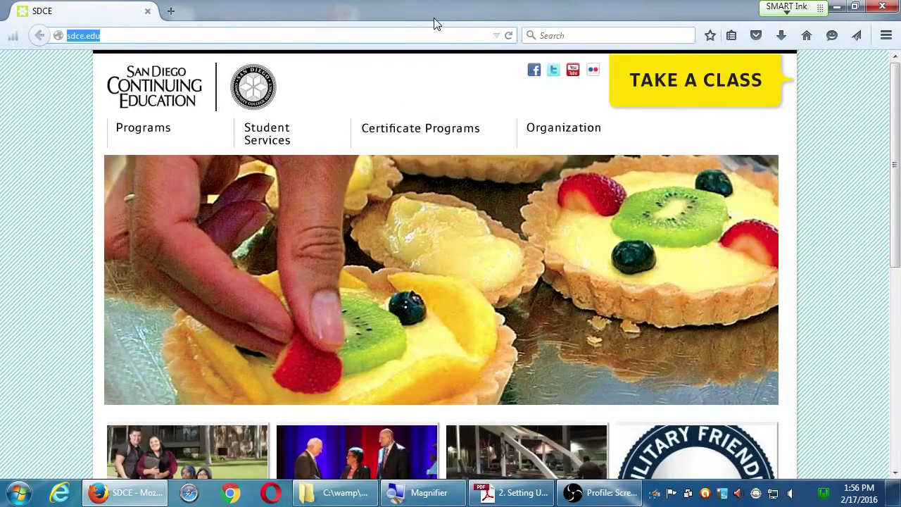
pyautogui.write('localhost/')
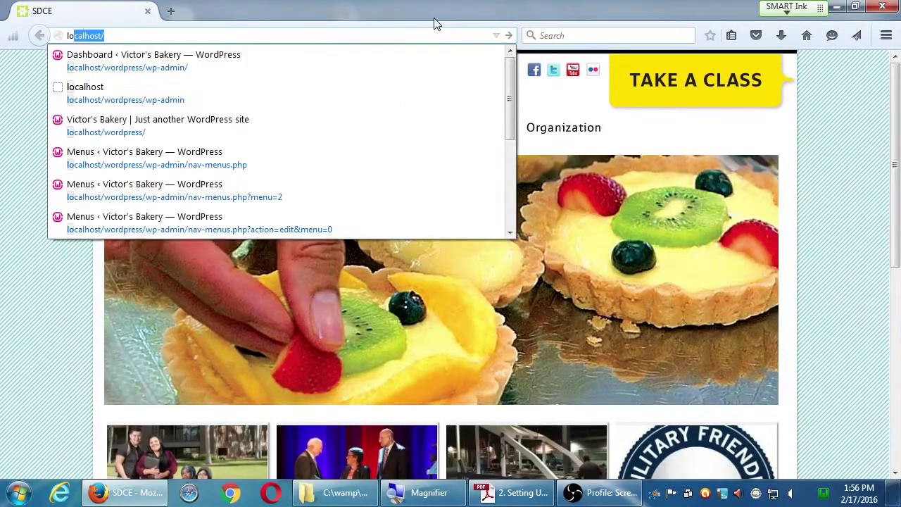
pyautogui.press('Down')
pyautogui.press('Return')
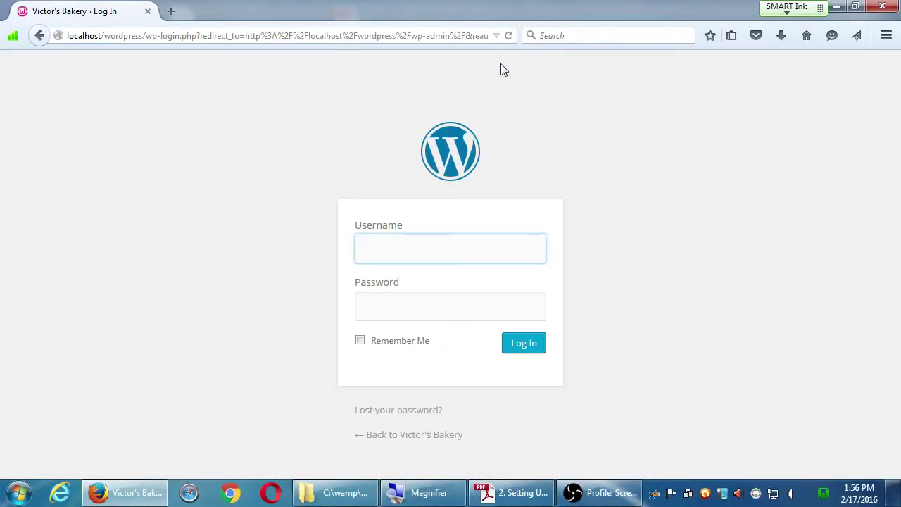
pyautogui.write("admin'")
pyautogui.press('BackSpace')
pyautogui.press('Tab')
pyautogui.write('•••••••')
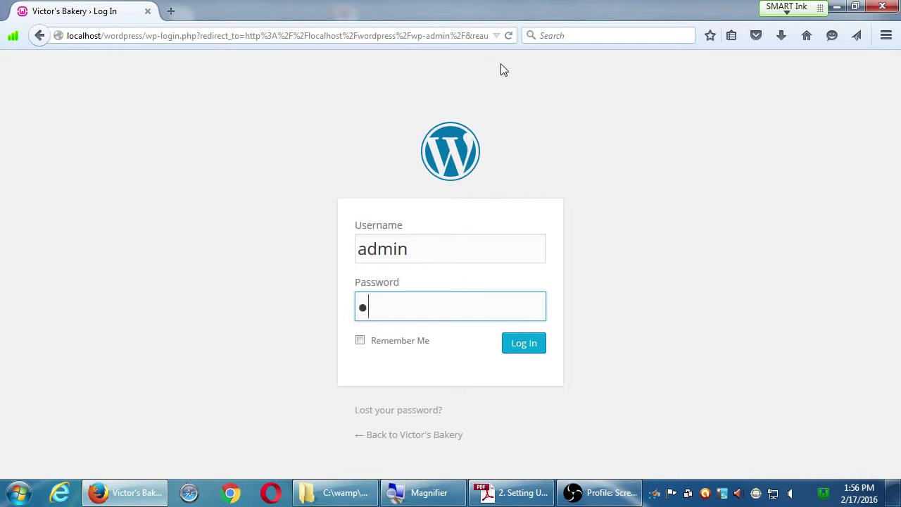
pyautogui.write('•')
pyautogui.press('Return')
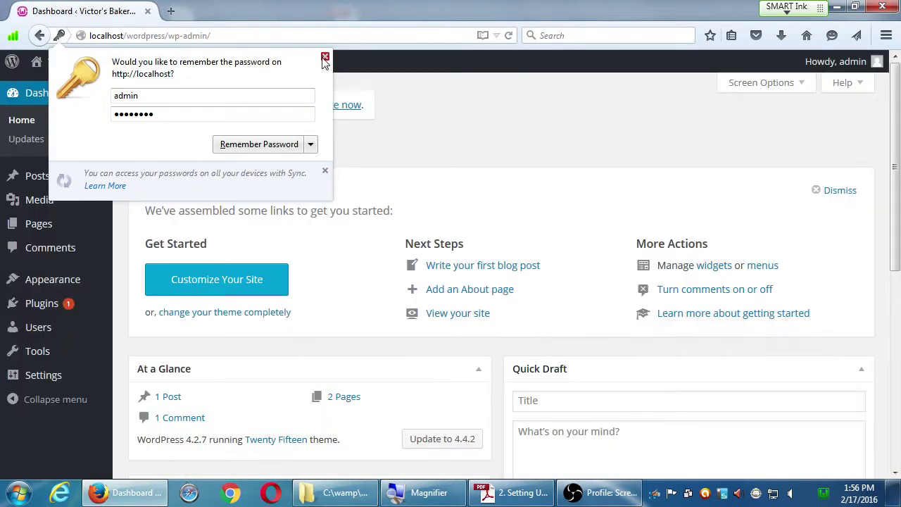
pyautogui.click(324, 56)
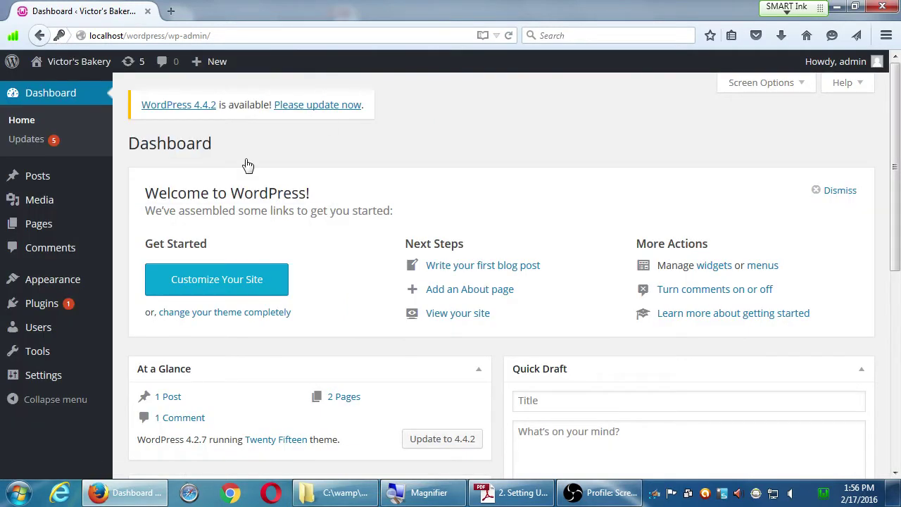
# - Go to Appearance > Menus to edit the Main Menu's structure
pyautogui.moveTo(70, 74)
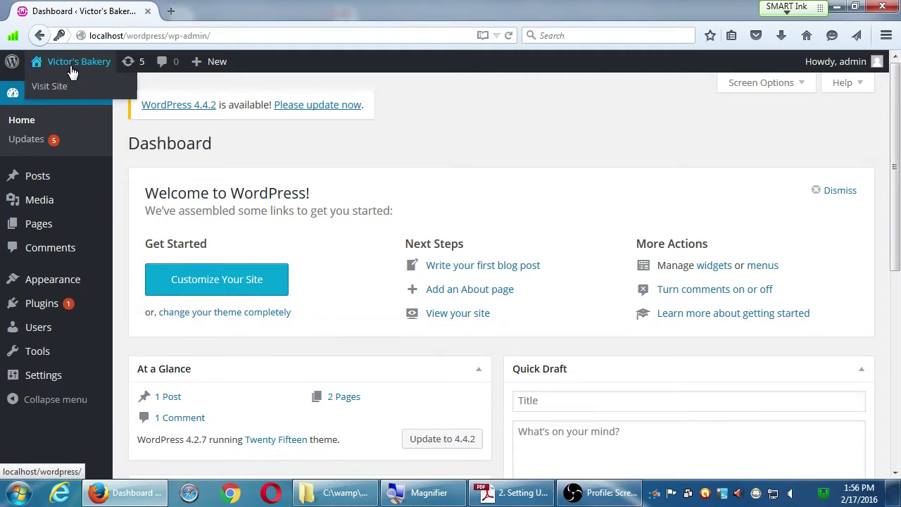
pyautogui.moveTo(86, 284)
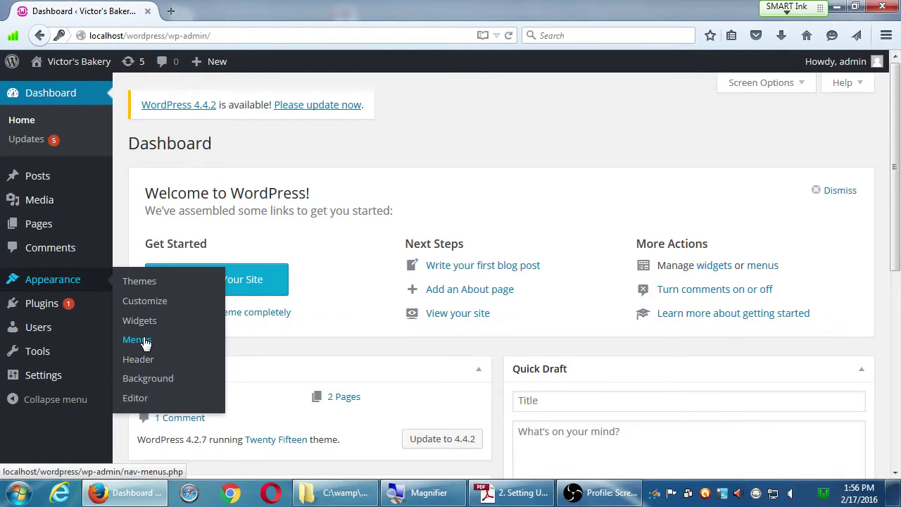
pyautogui.click(144, 341)
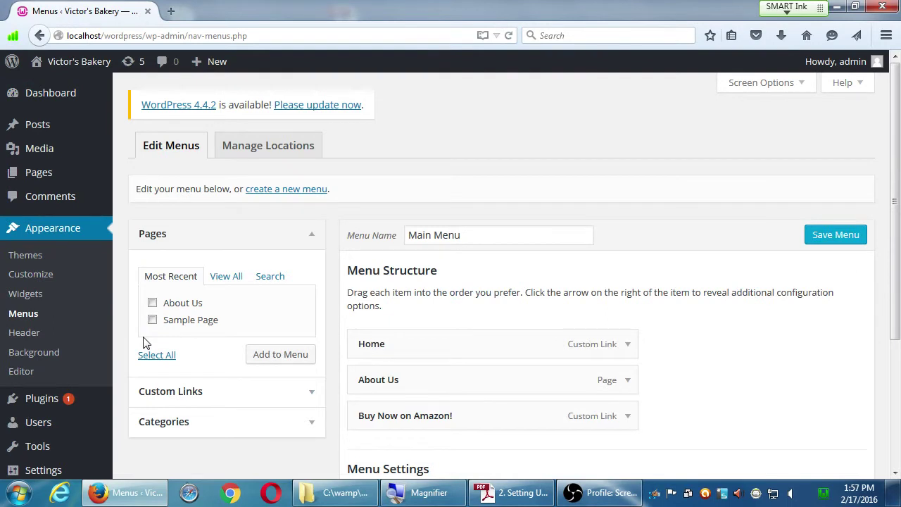
# - Expand the Buy Now on Amazon! menu item to show its URL and navigation label
pyautogui.scroll(-2, 529, 392)
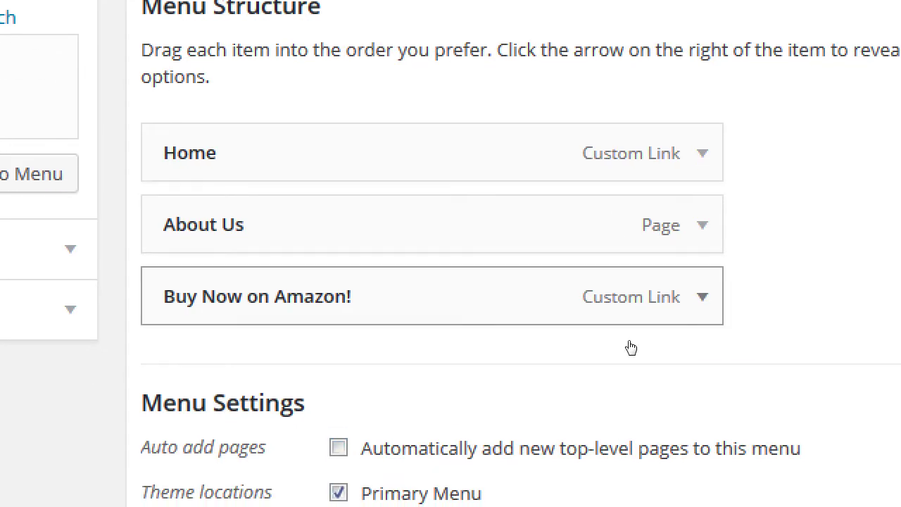
pyautogui.click(631, 348)
pyautogui.scroll(-2, 595, 445)
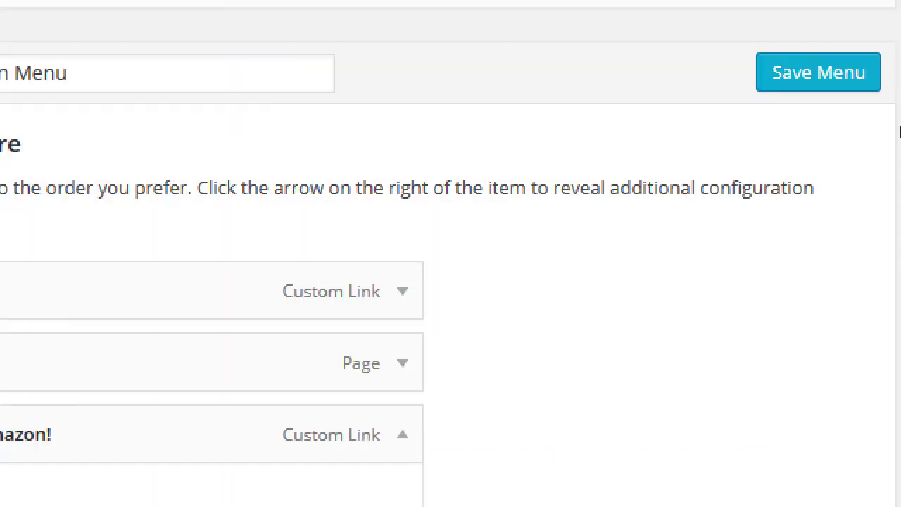
pyautogui.scroll(3, 871, 158)
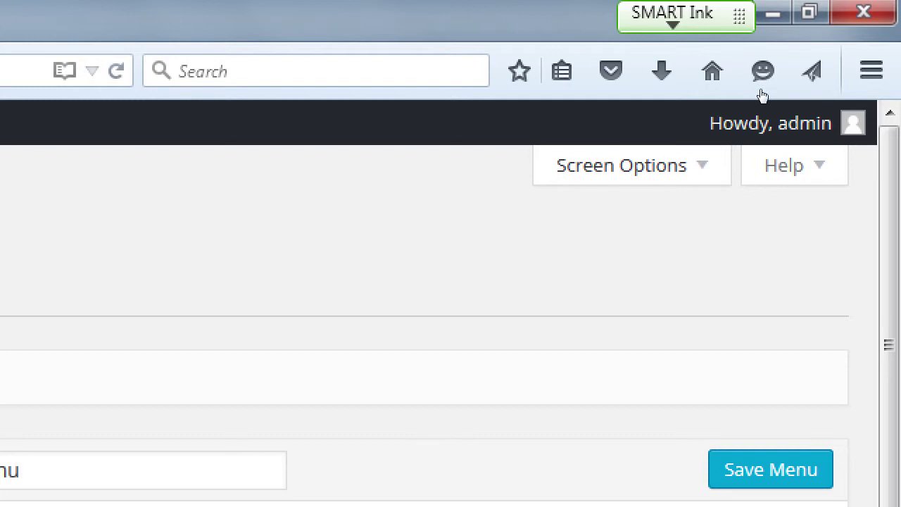
# - Enable Link Target, make the Buy Now on Amazon! item open in a new tab, and save Main Menu
pyautogui.press('Return')
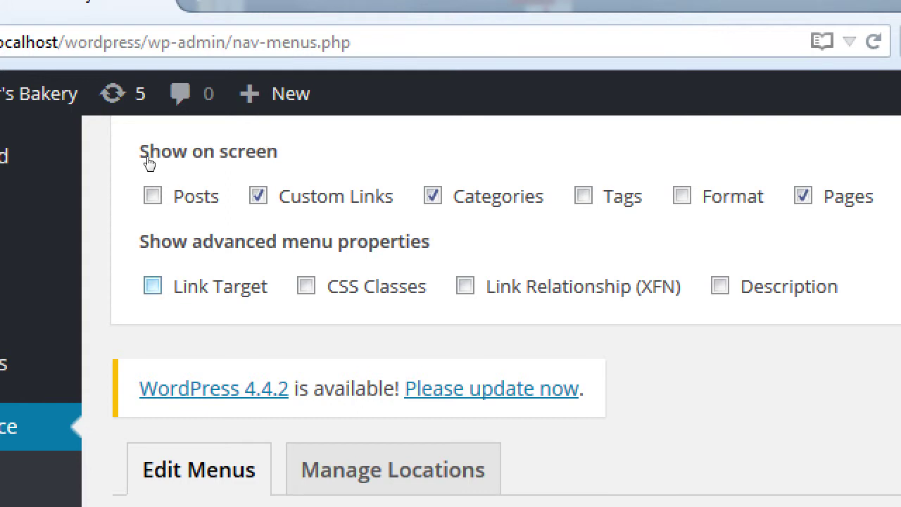
pyautogui.press('space')
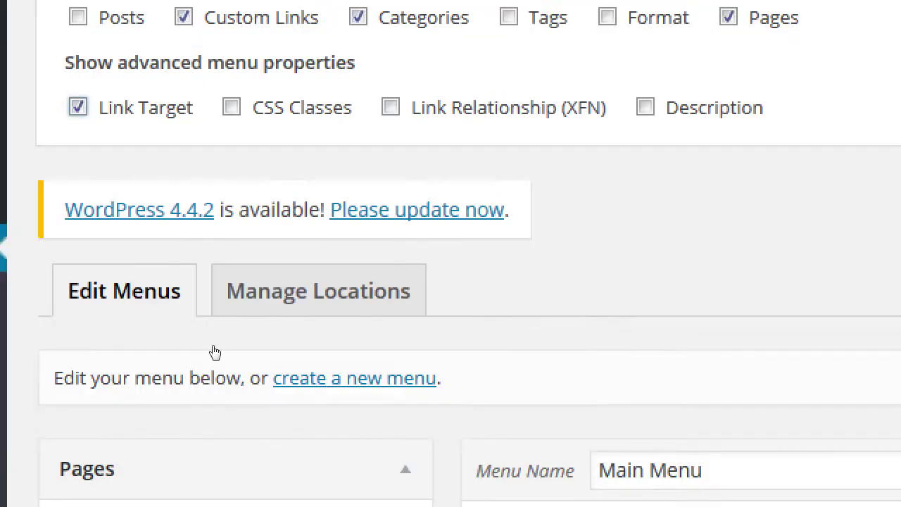
pyautogui.scroll(-3, 477, 436)
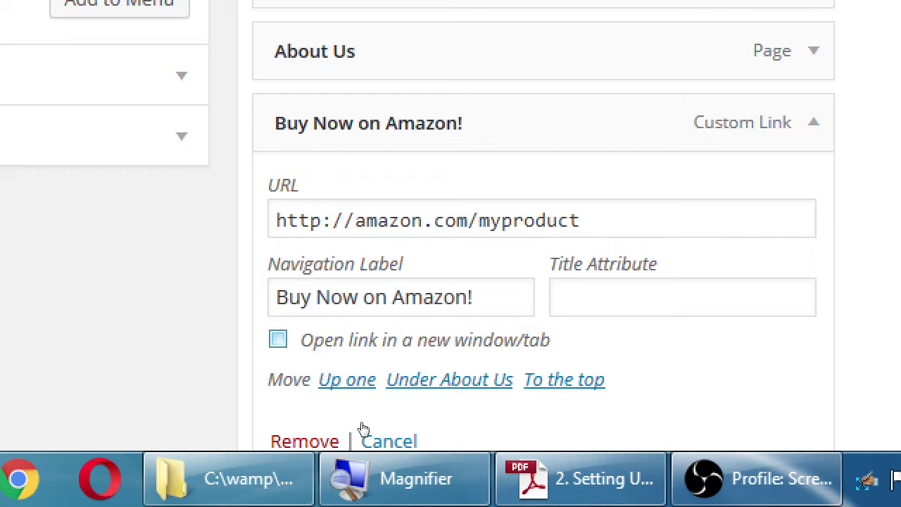
pyautogui.press('space')
pyautogui.scroll(-5, 822, 471)
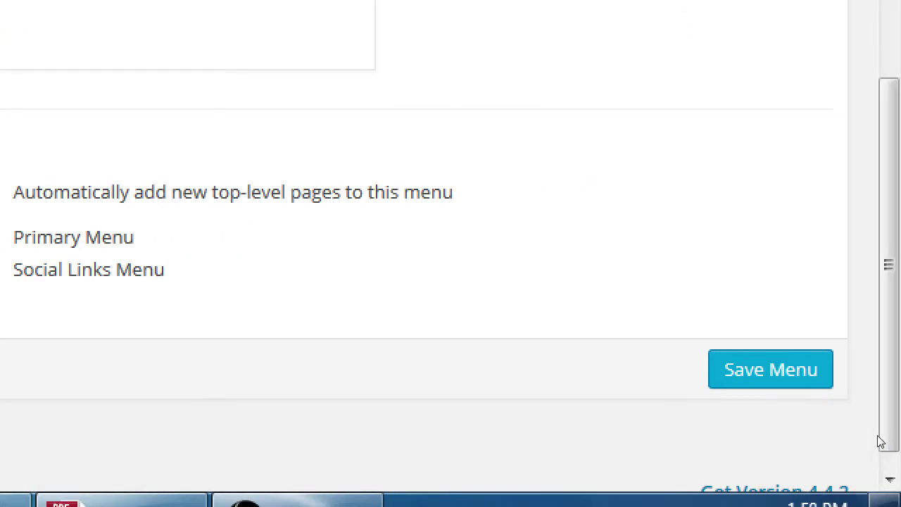
pyautogui.click(824, 382)
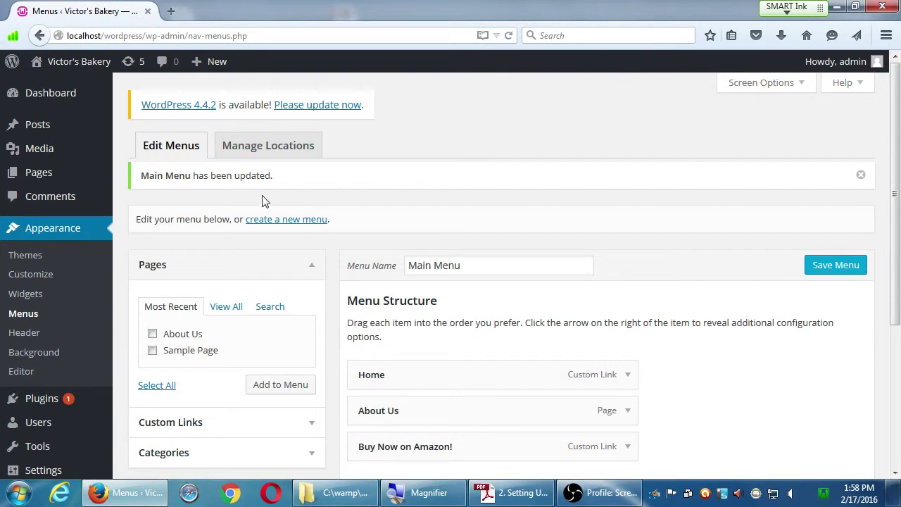
# - Visit the live Victor's Bakery site, test the Buy Now on Amazon! link, and close the Amazon tab
pyautogui.click(90, 73)
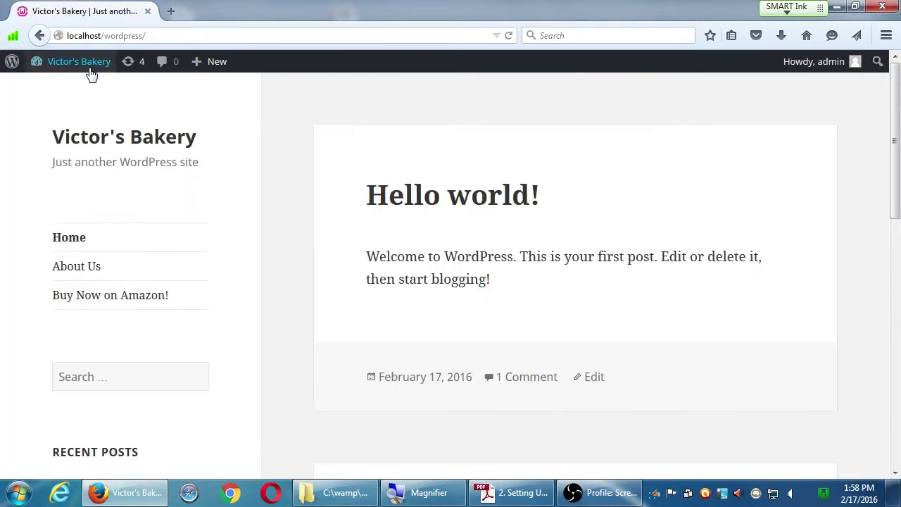
pyautogui.click(130, 303)
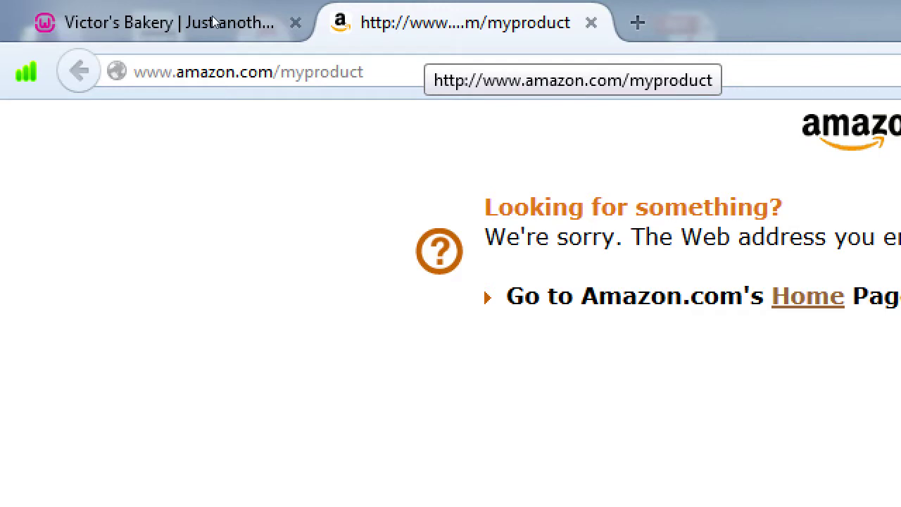
pyautogui.hotkey('ctrl', 'w')
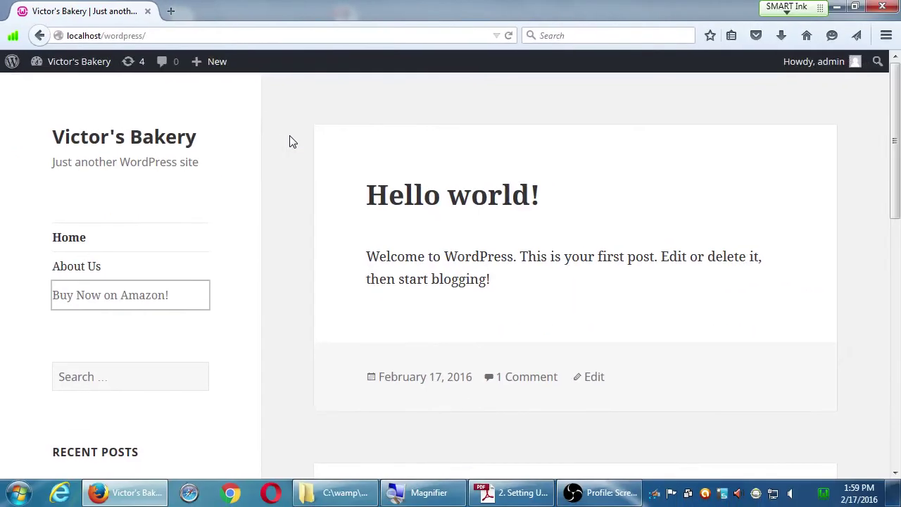
pyautogui.click(292, 148)
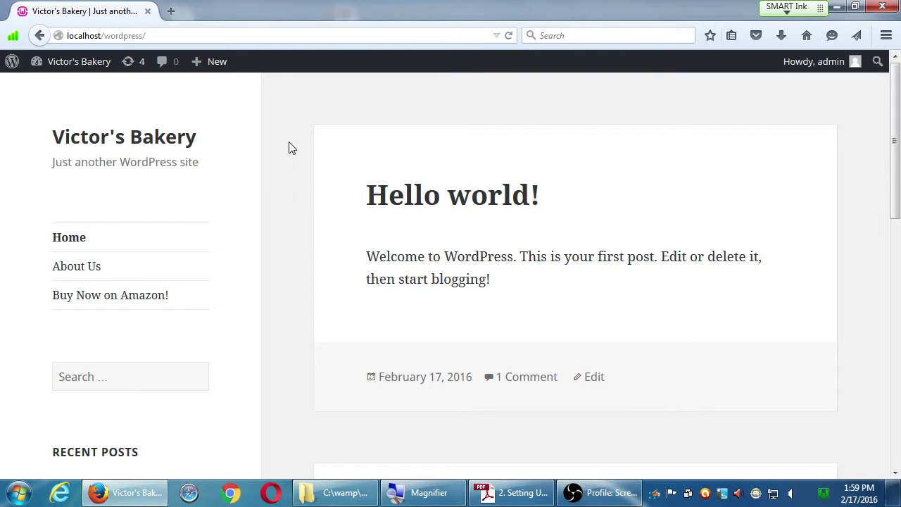
pyautogui.click(159, 294)
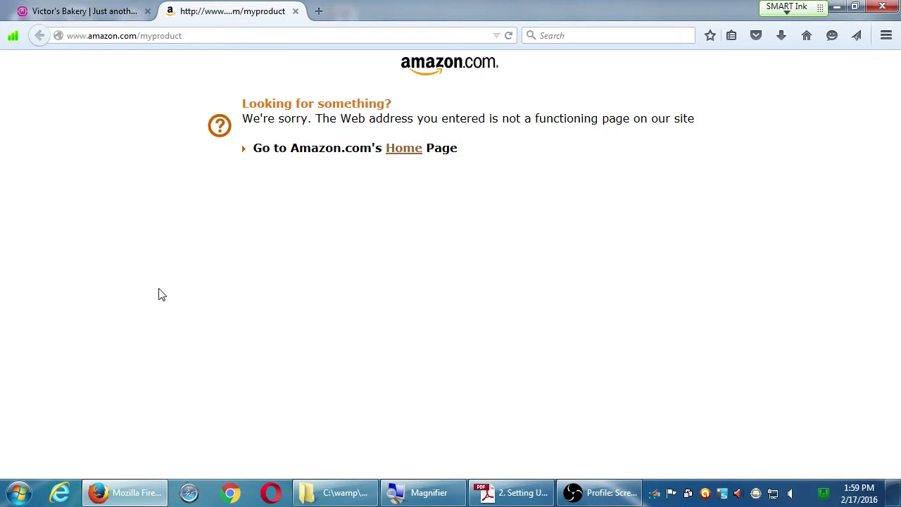
pyautogui.hotkey('ctrl', 'w')
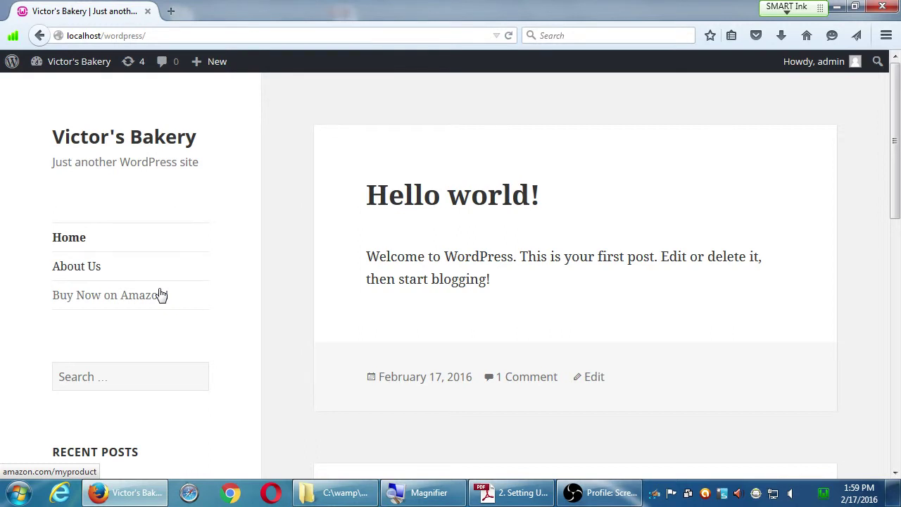
# - Retest the Buy Now on Amazon! link and close the resulting Amazon error page tab
pyautogui.click(150, 296)
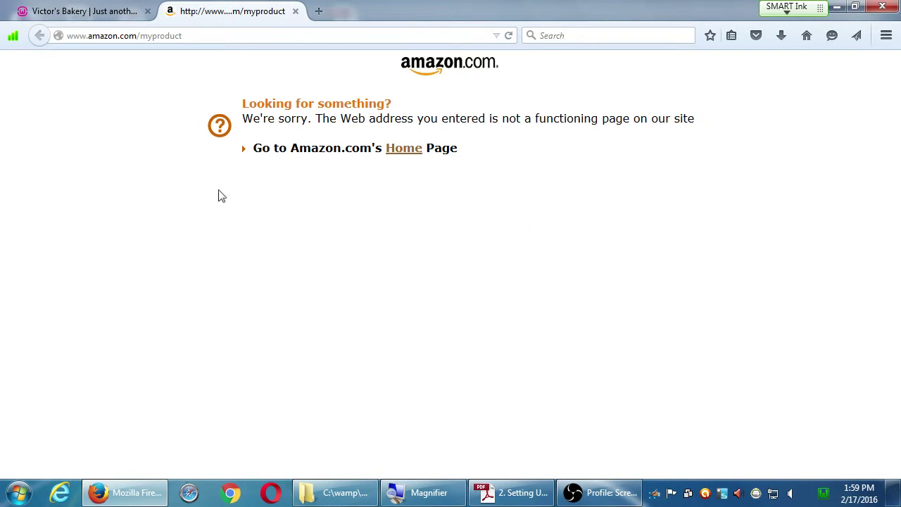
pyautogui.click(75, 11)
pyautogui.click(147, 305)
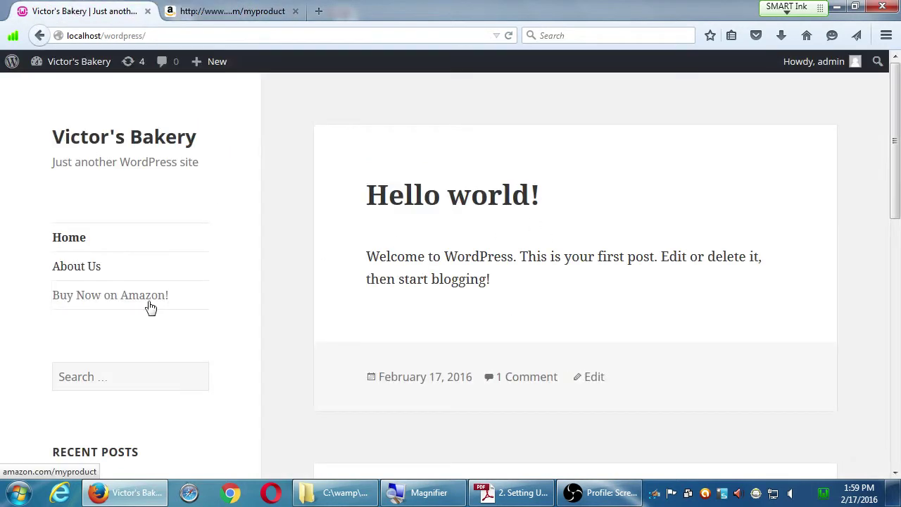
pyautogui.click(148, 306)
pyautogui.click(234, 10)
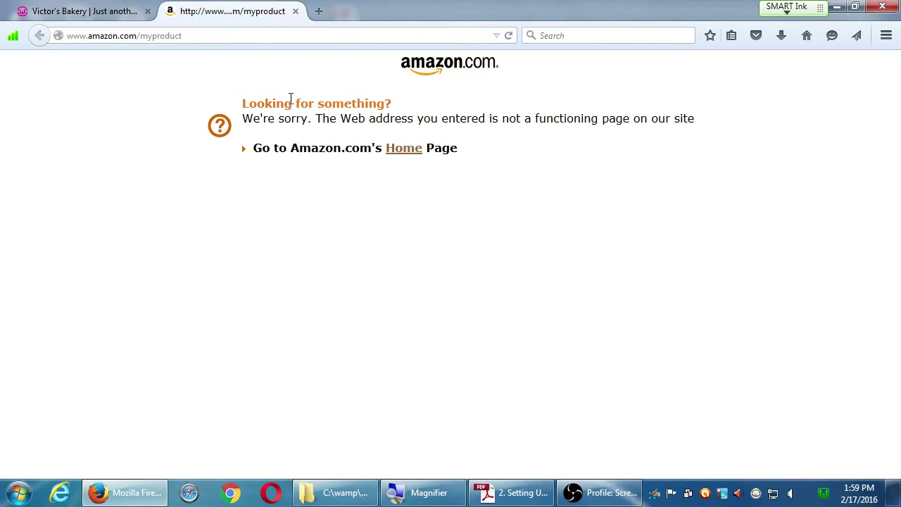
pyautogui.click(295, 11)
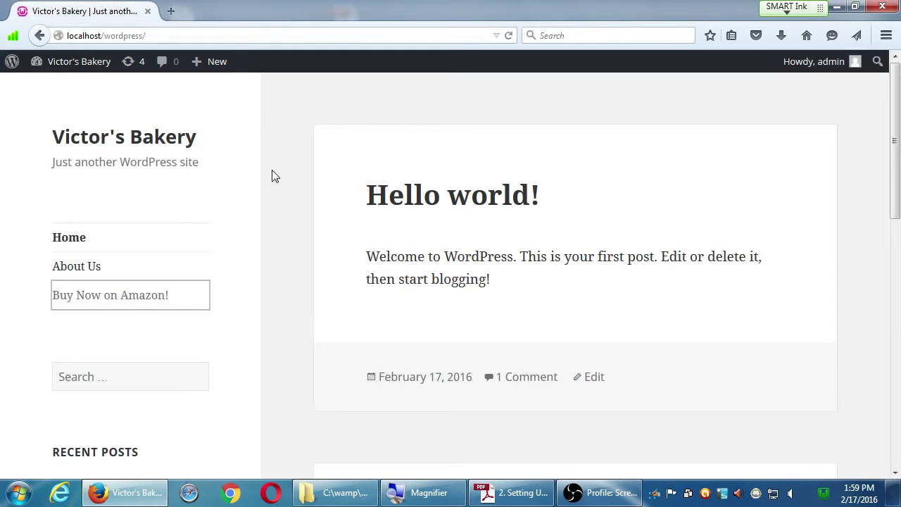
pyautogui.click(285, 214)
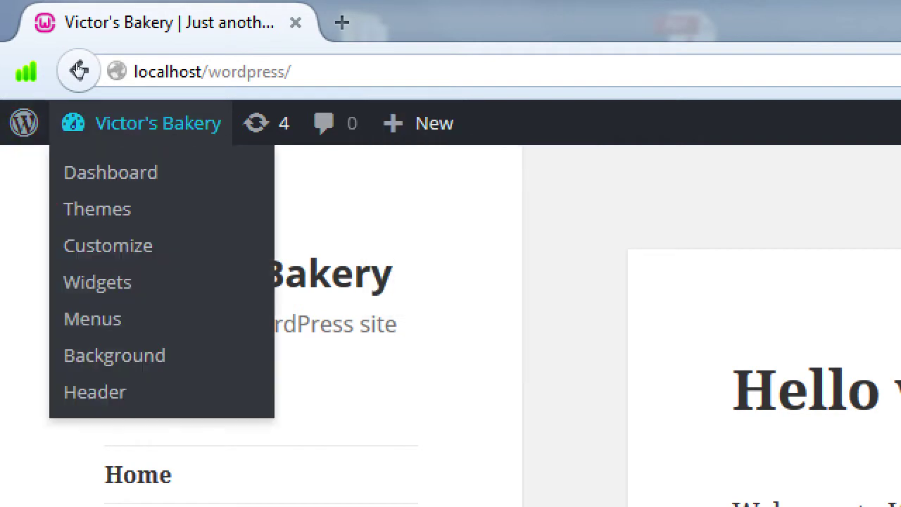
# - Return to the admin area and title the new page 'Contact Us'
pyautogui.click(79, 70)
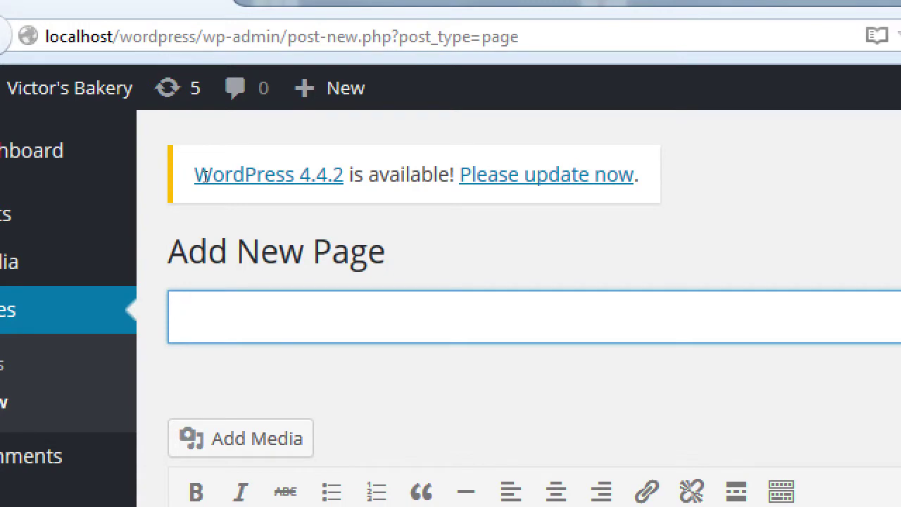
pyautogui.write('Contac')
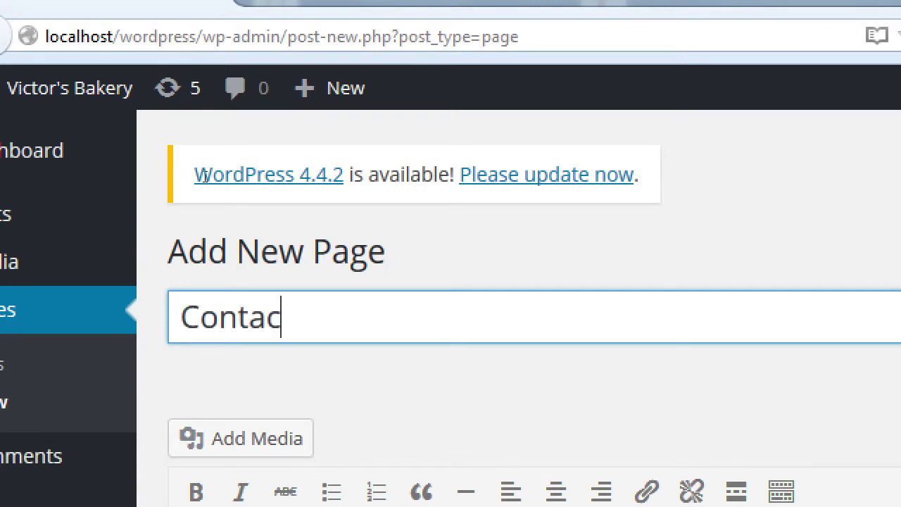
pyautogui.write('t Us')
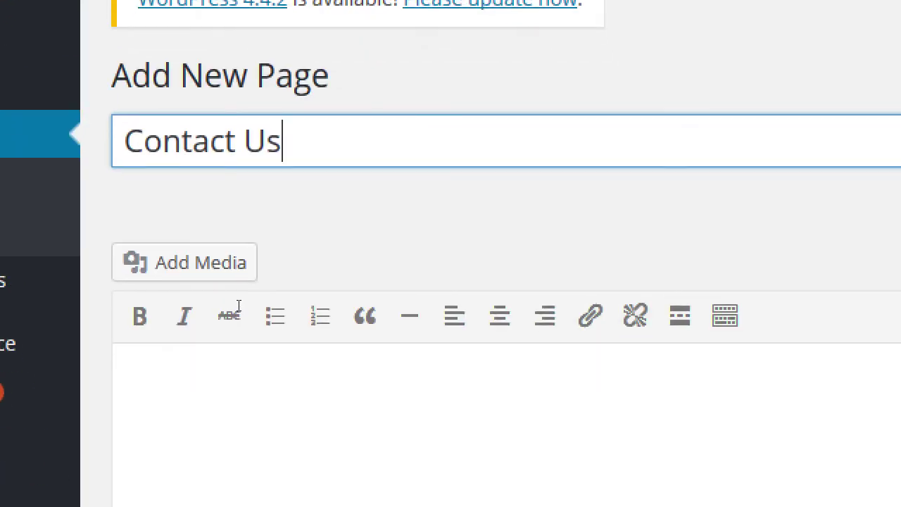
pyautogui.press('Tab')
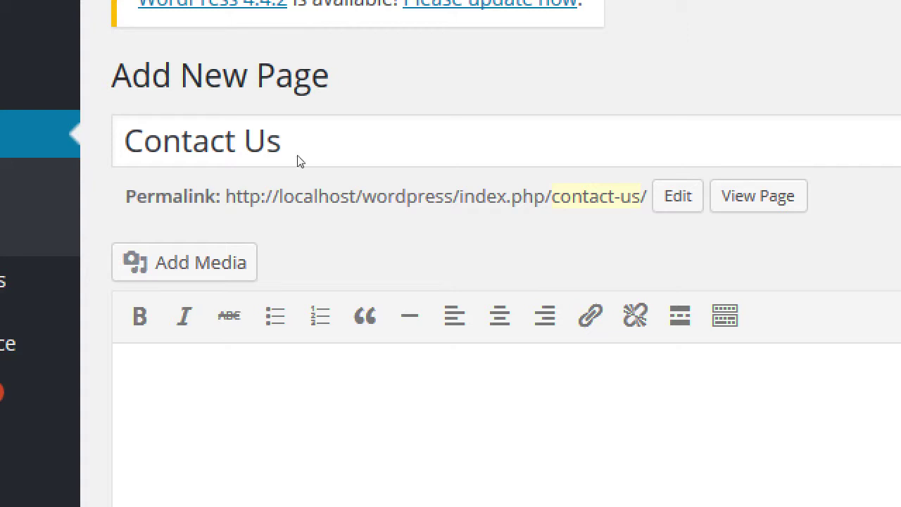
# - Shorten the permalink slug from contact-us to contact and confirm it
pyautogui.click(678, 196)
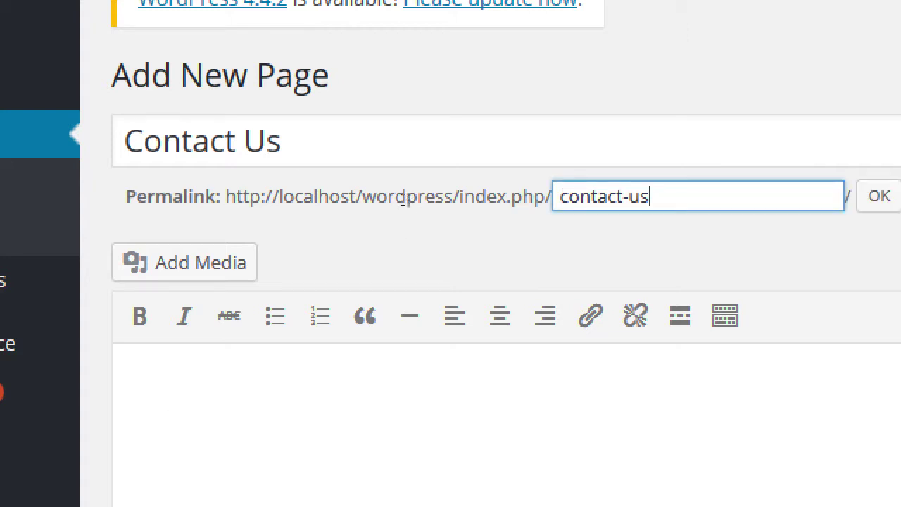
pyautogui.press('BackSpace')
pyautogui.press('BackSpace')
pyautogui.press('BackSpace')
pyautogui.press('BackSpace')
pyautogui.write('t')
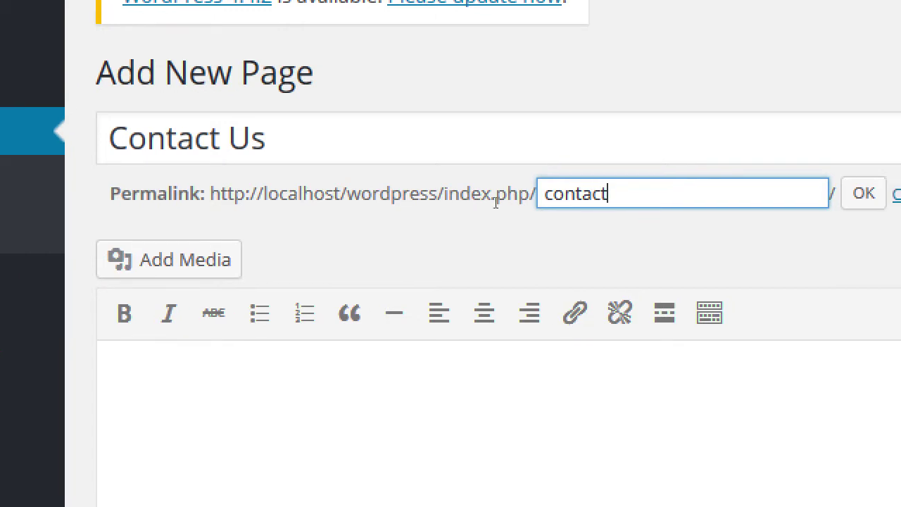
pyautogui.press('Tab')
pyautogui.press('Return')
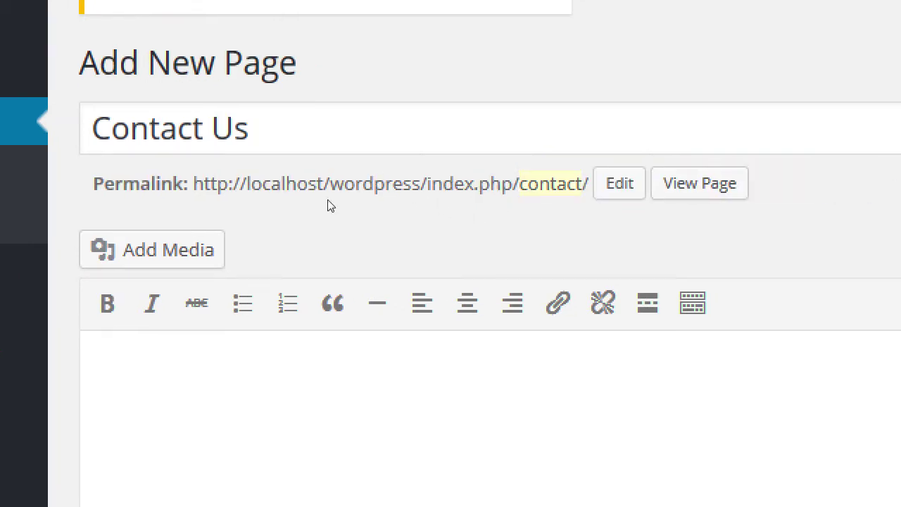
# - Type three sample e-mail addresses on separate lines in the Contact Us body, then select them all
pyautogui.click(245, 327)
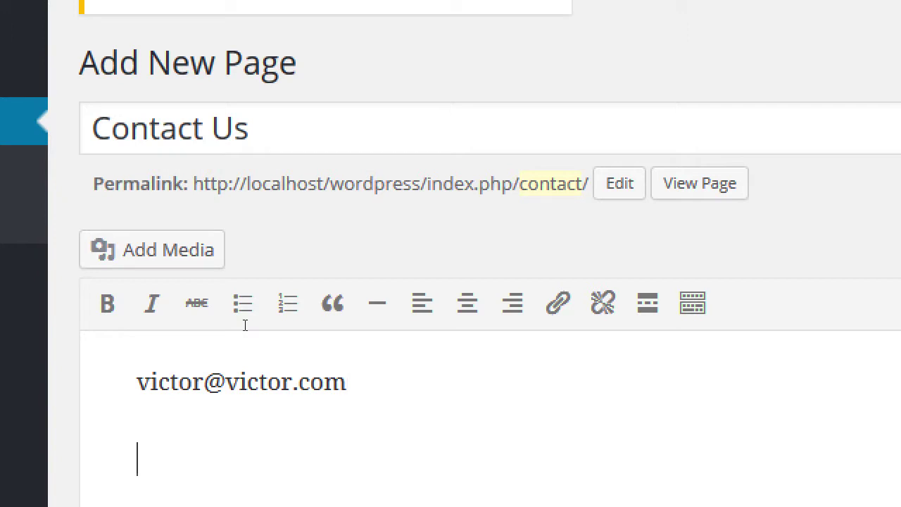
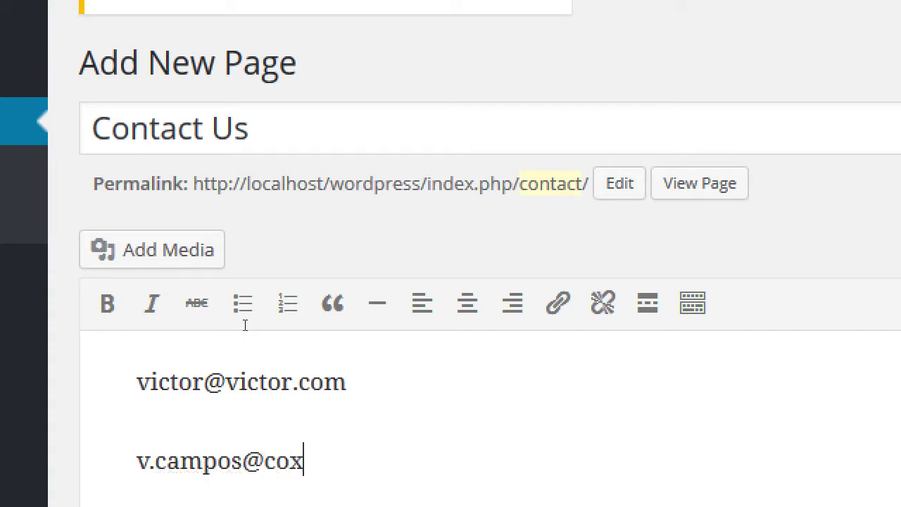
pyautogui.press('Return')
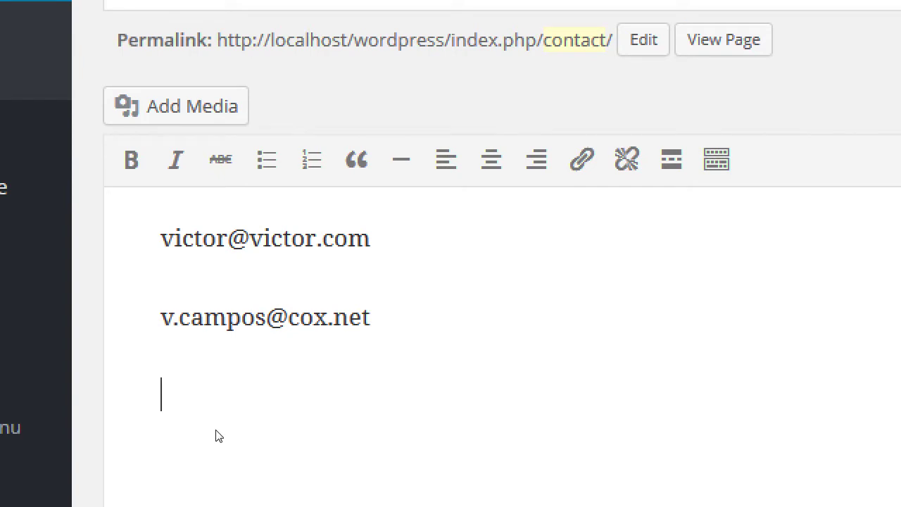
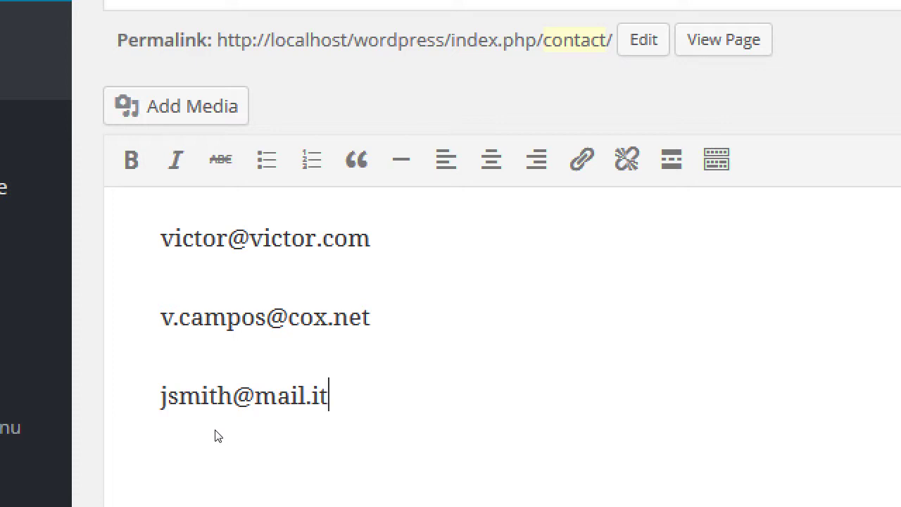
pyautogui.hotkey('ctrl', 'a')
# - Replace the e-mail lines with '(My recommendation for a contact form plugin:'
pyautogui.press('Delete')
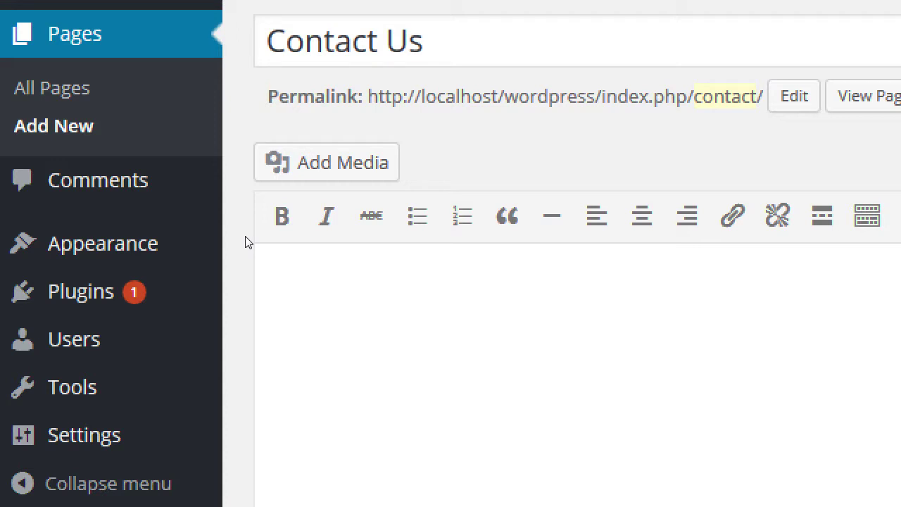
pyautogui.click(243, 303)
pyautogui.write('()')
pyautogui.press('Left')
pyautogui.write('My rec')
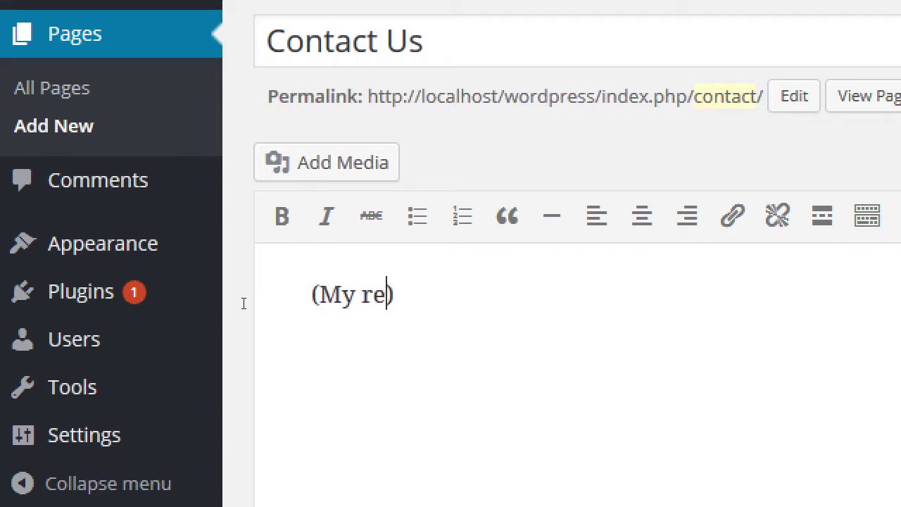
pyautogui.write('ommendation for a co')
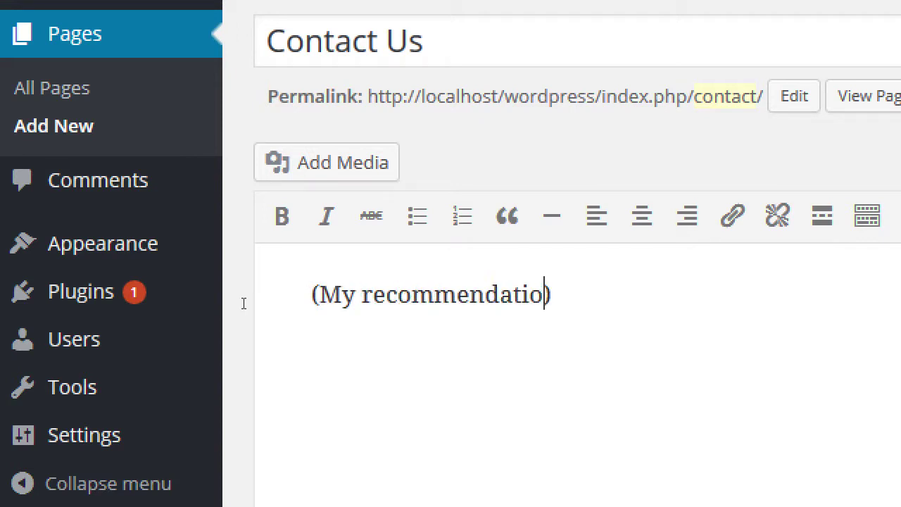
pyautogui.write('cto')
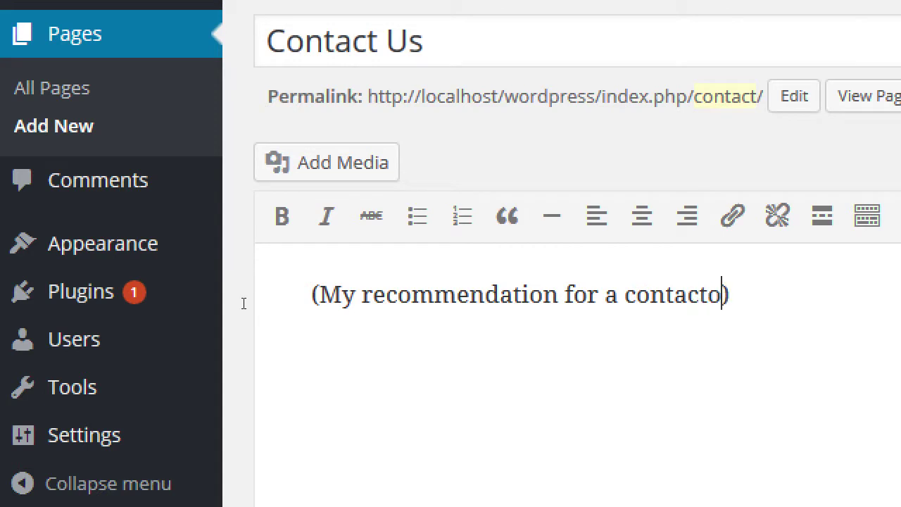
pyautogui.press('BackSpace')
pyautogui.write('form')
pyautogui.write(' plugin:')
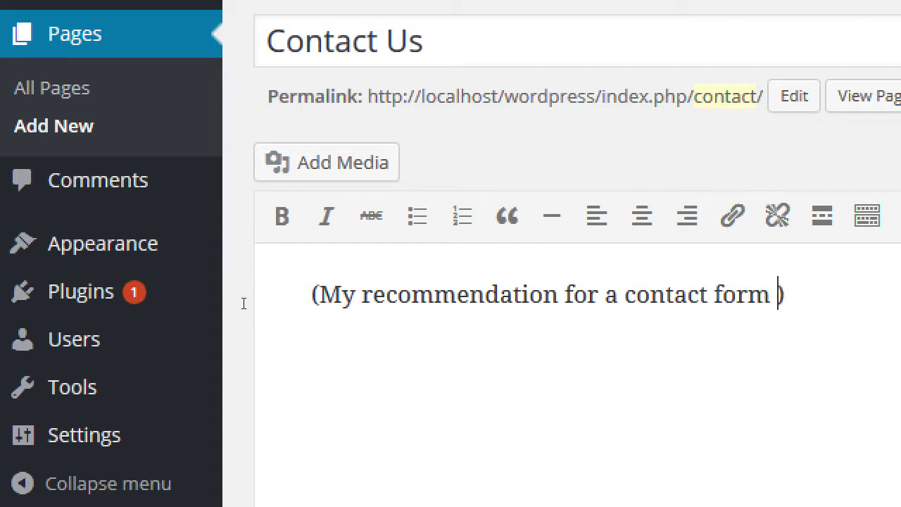
# - Add 'Contact Form 7' on the next line before the closing parenthesis
pyautogui.press('Return')
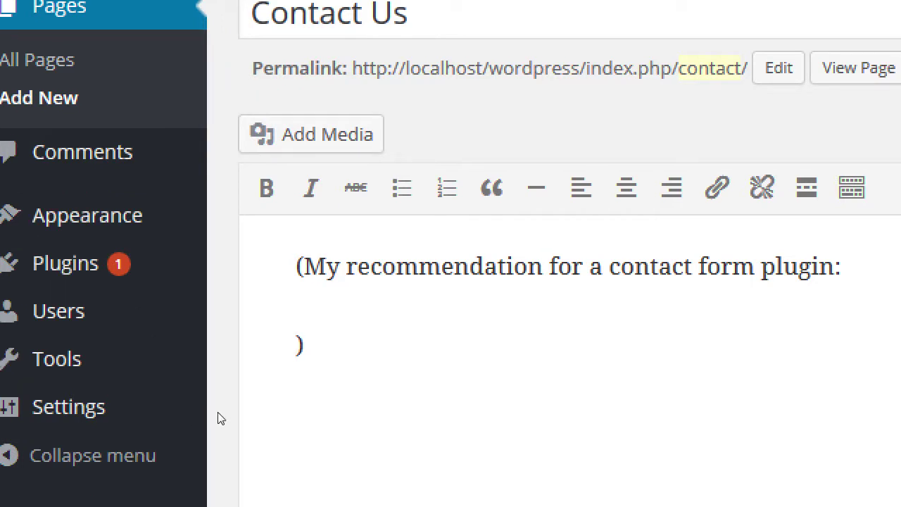
pyautogui.write('Fo')
pyautogui.press('BackSpace')
pyautogui.press('BackSpace')
pyautogui.write('Cont')
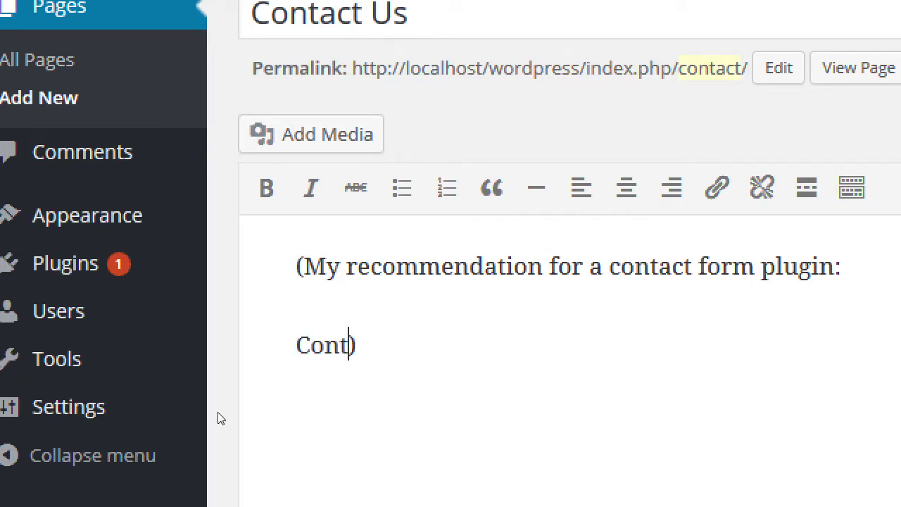
pyautogui.write('act Form ')
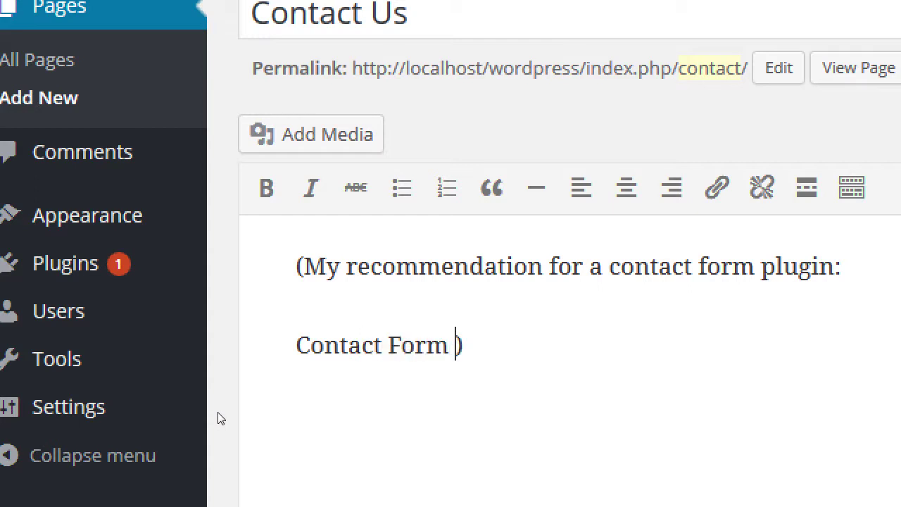
pyautogui.write('7')
# - Type a sample phone number on a new line below 'Contact Form 7)', trimming extra digits
pyautogui.press('Return')
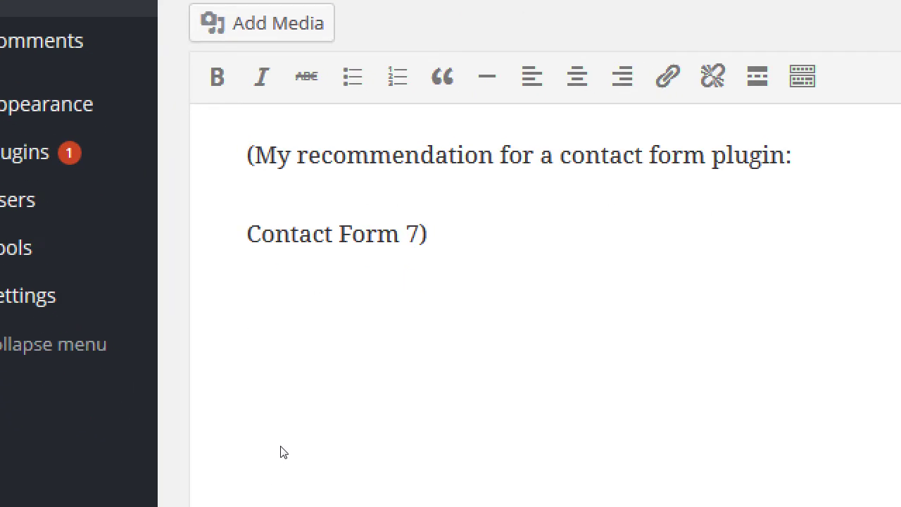
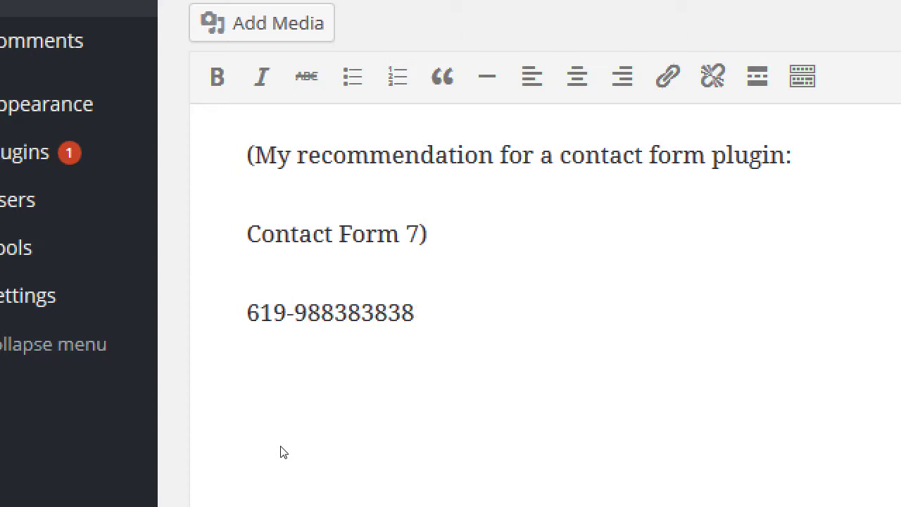
pyautogui.press('Left')
pyautogui.press('Right')
pyautogui.press('BackSpace')
pyautogui.press('BackSpace')
pyautogui.press('BackSpace')
pyautogui.press('BackSpace')
pyautogui.press('BackSpace')
pyautogui.press('BackSpace')
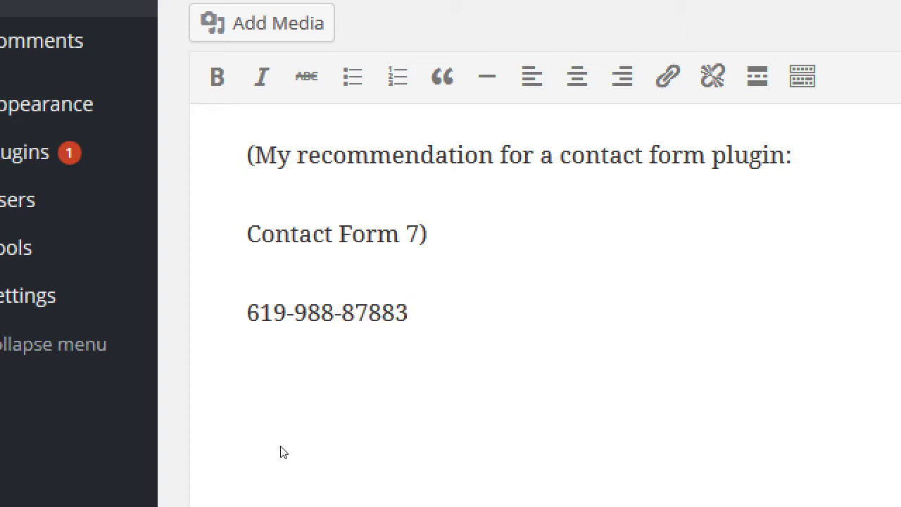
pyautogui.press('BackSpace')
pyautogui.press('BackSpace')
pyautogui.press('BackSpace')
pyautogui.press('BackSpace')
pyautogui.press('BackSpace')
pyautogui.press('BackSpace')
pyautogui.press('BackSpace')
pyautogui.press('BackSpace')
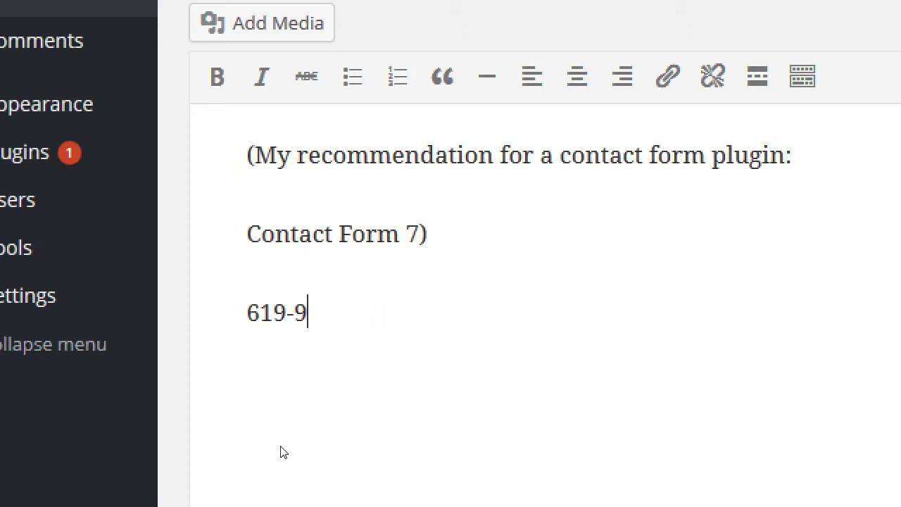
# - Replace the phone number line with the bracketed note '(I recommend Google Voice)'
pyautogui.press('BackSpace')
pyautogui.press('BackSpace')
pyautogui.press('BackSpace')
pyautogui.press('BackSpace')
pyautogui.press('BackSpace')
pyautogui.write('0')
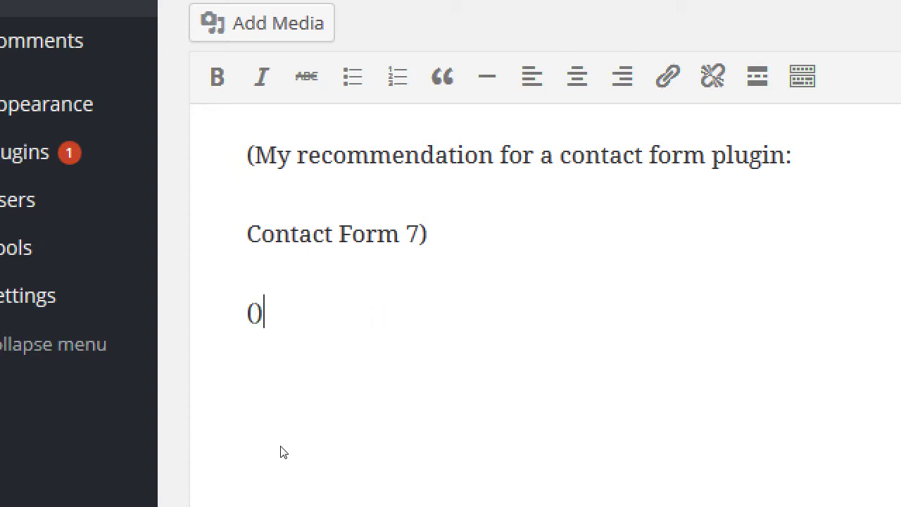
pyautogui.press('Left')
pyautogui.write('I re')
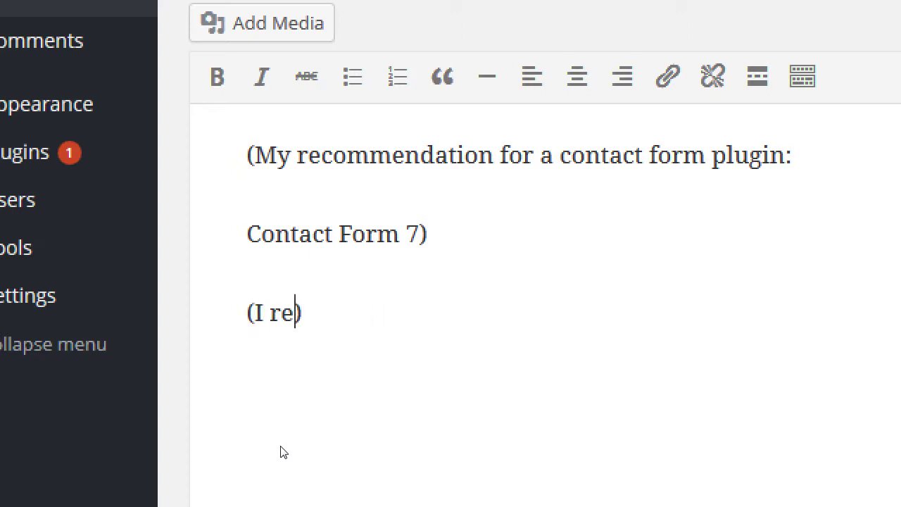
pyautogui.write('commend V')
pyautogui.press('BackSpace')
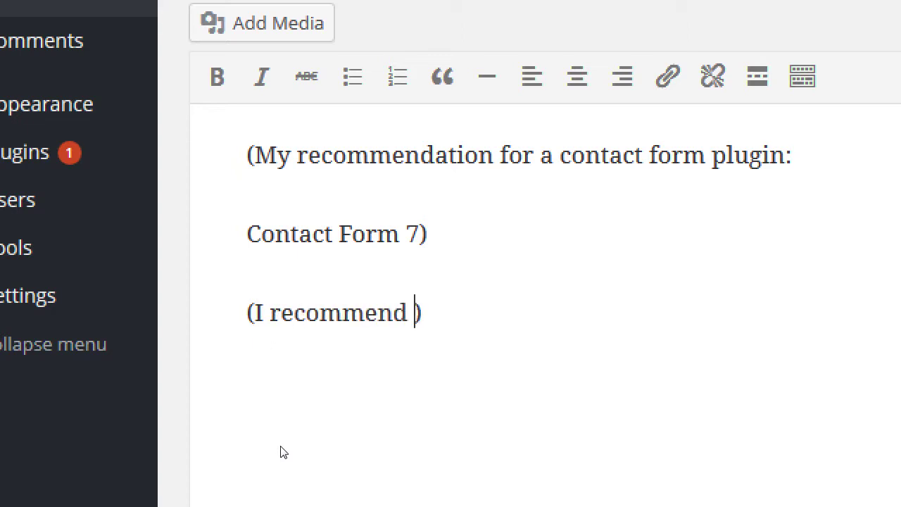
pyautogui.write('Google Voice')
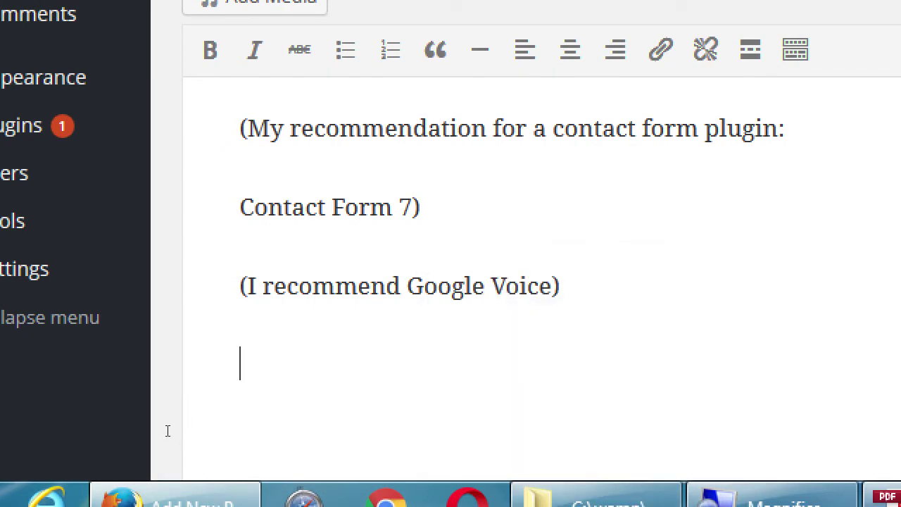
# - Add a bracketed PO box line with city, state and ZIP below it, then select the PO box text
pyautogui.write('()')
pyautogui.press('Left')
pyautogui.write('PO Box 123')
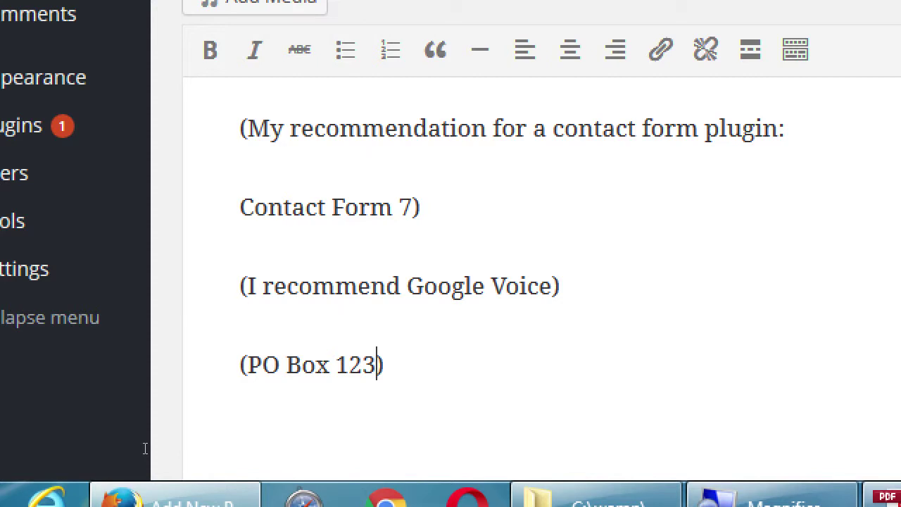
pyautogui.press('Return')
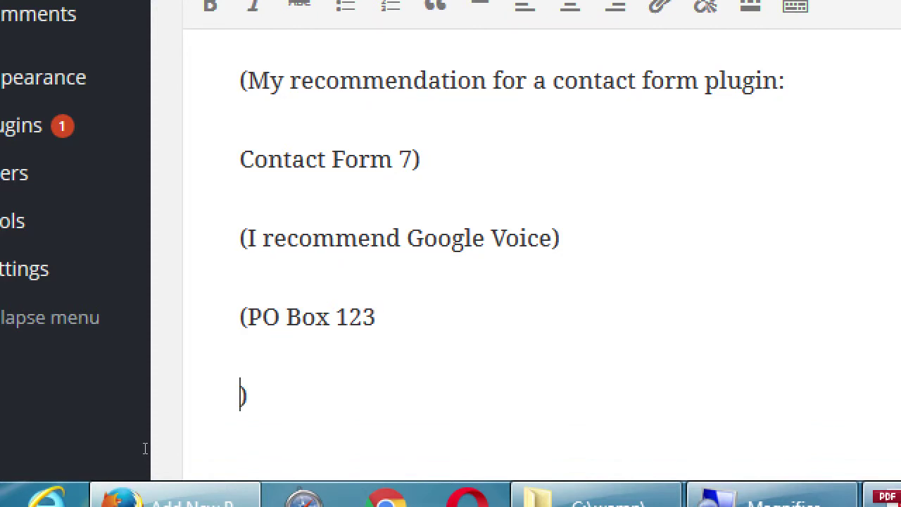
pyautogui.write('San Diego ')
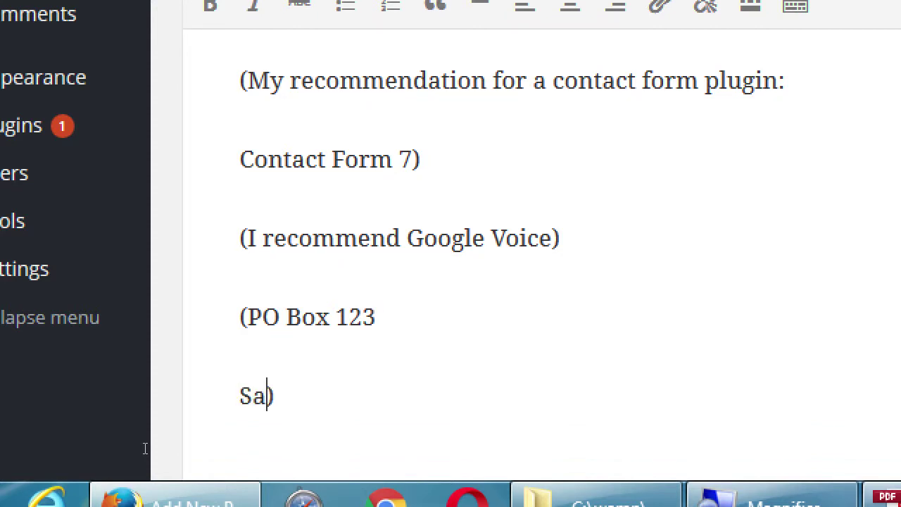
pyautogui.write('Ca 9191')
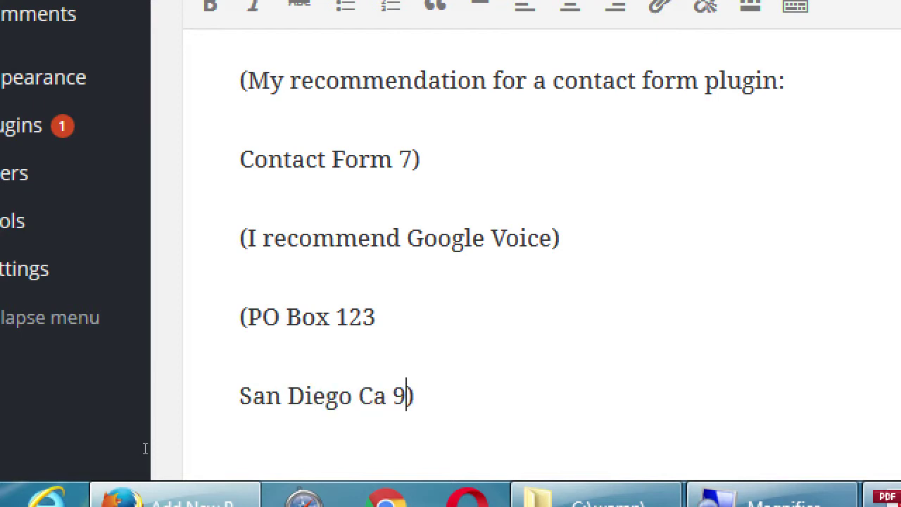
pyautogui.write('4')
pyautogui.press('Up')
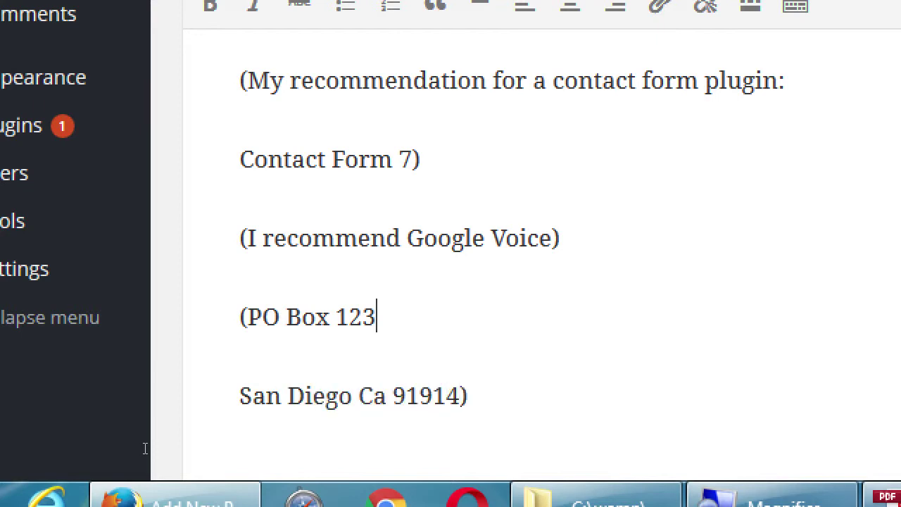
pyautogui.hotkey('shift', 'Left')
pyautogui.hotkey('shift', 'Left')
pyautogui.hotkey('shift', 'Left')
pyautogui.hotkey('shift', 'Left')
pyautogui.hotkey('shift', 'Left')
pyautogui.hotkey('shift', 'Left')
pyautogui.hotkey('shift', 'Left')
pyautogui.hotkey('shift', 'Left')
pyautogui.hotkey('shift', 'Left')
pyautogui.hotkey('shift', 'Left')
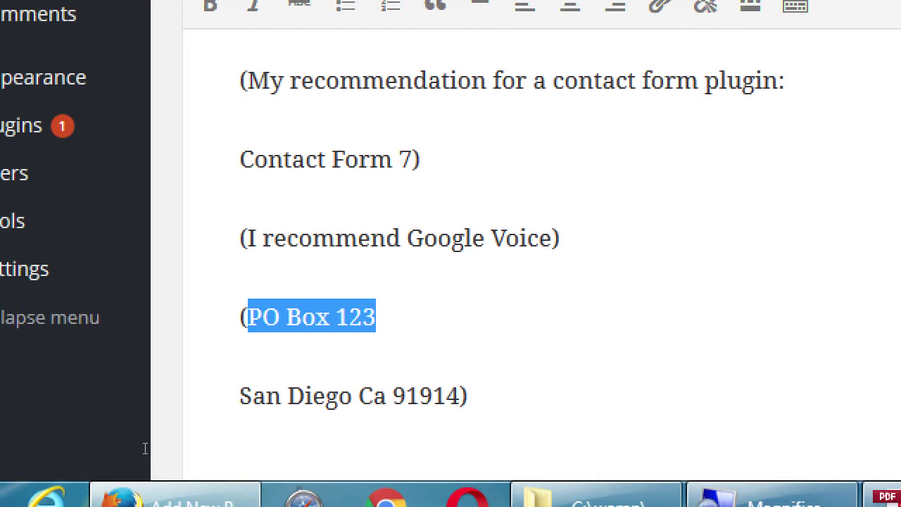
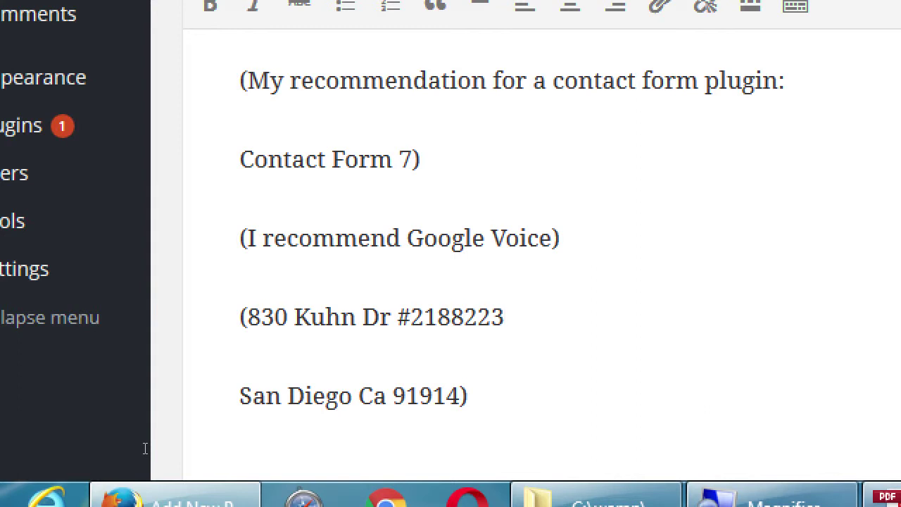
# - Type a street address over the PO box, prefix it with 'Get a POBox', and add a blank line below
pyautogui.press('Home')
pyautogui.press('Right')
pyautogui.write('Go a')
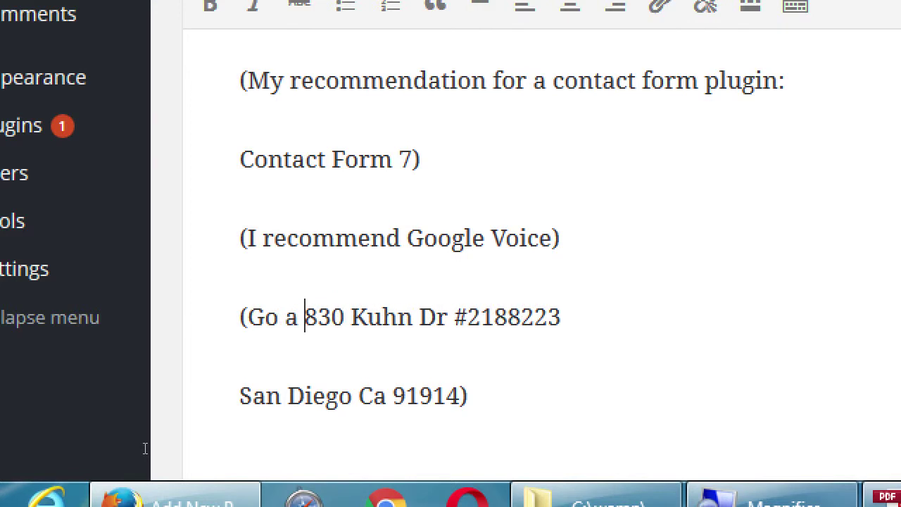
pyautogui.press('BackSpace')
pyautogui.press('BackSpace')
pyautogui.press('BackSpace')
pyautogui.press('BackSpace')
pyautogui.write('et a POBox')
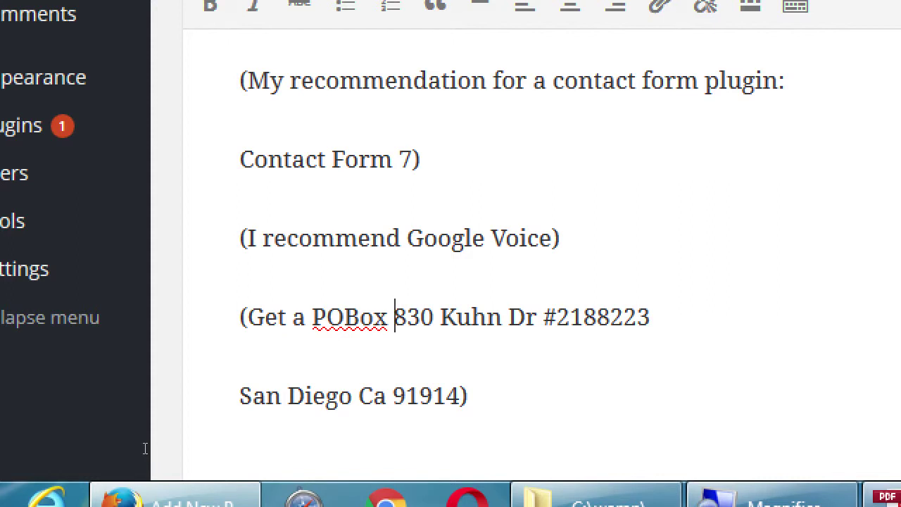
pyautogui.hotkey('ctrl', 'End')
pyautogui.press('Return')
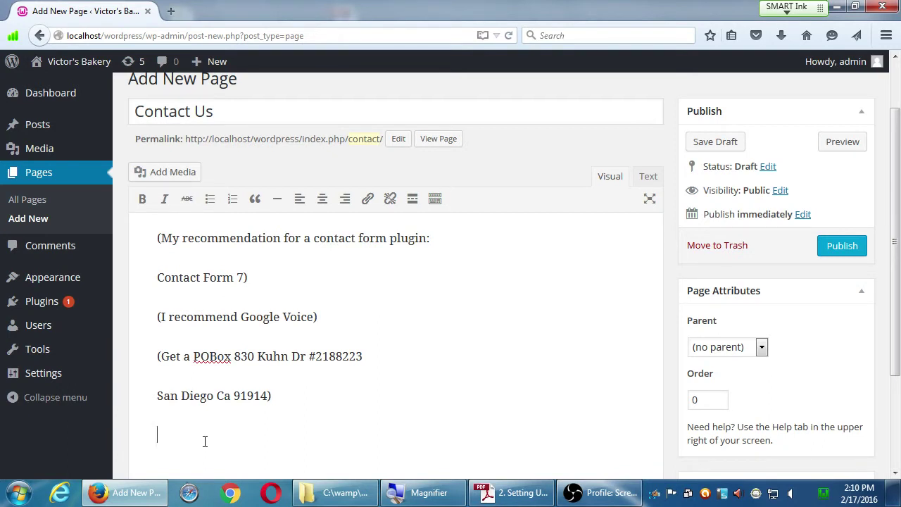
# - List Skype, Facebook, Twitter and AOL on separate lines below the address
pyautogui.write('Skype')
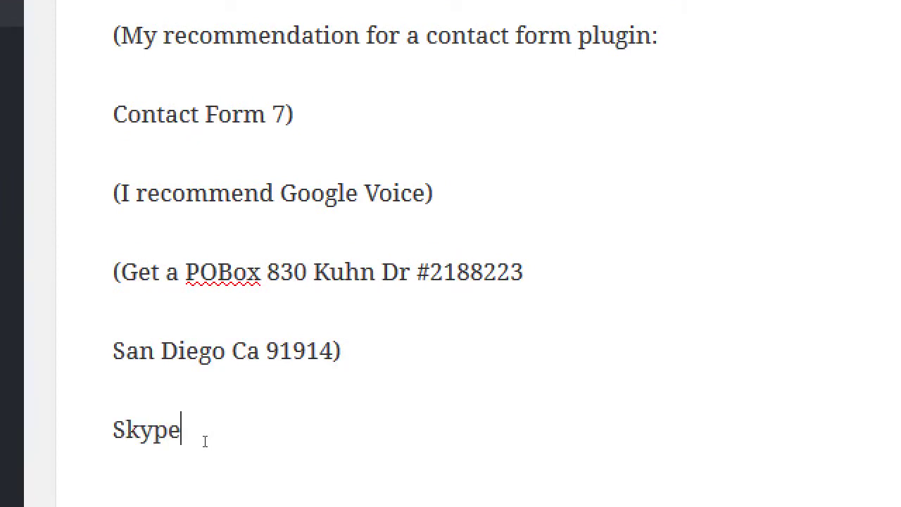
pyautogui.press('Return')
pyautogui.write('Facebook')
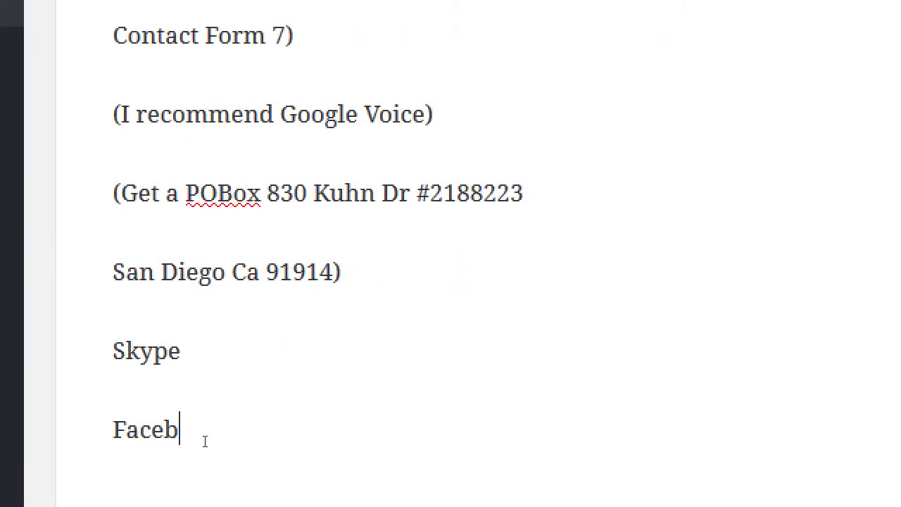
pyautogui.press('Return')
pyautogui.write('Tsitte')
pyautogui.press('BackSpace')
pyautogui.press('BackSpace')
pyautogui.press('BackSpace')
pyautogui.press('BackSpace')
pyautogui.press('BackSpace')
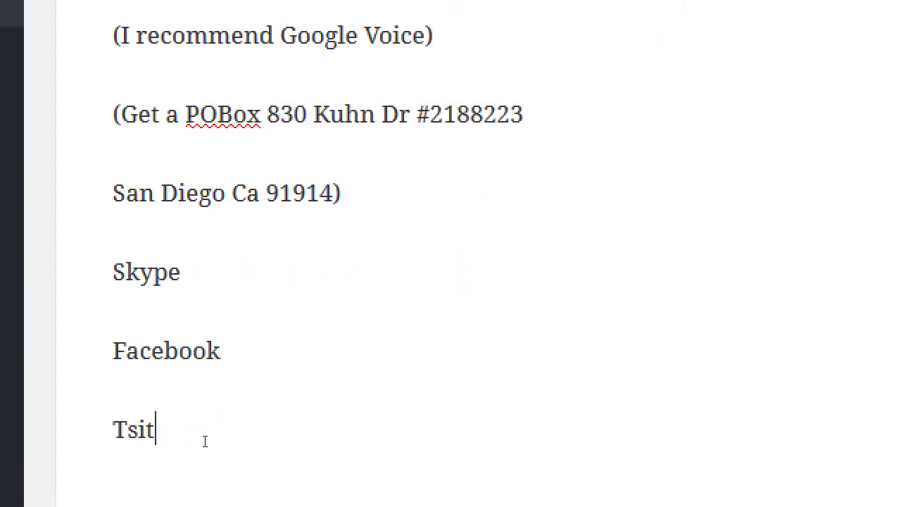
pyautogui.write('witter')
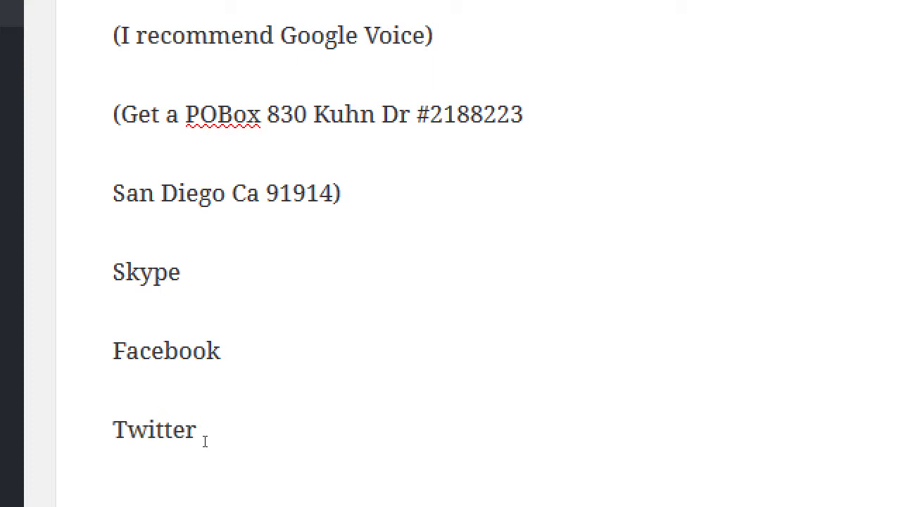
pyautogui.press('Return')
pyautogui.write('AOL')
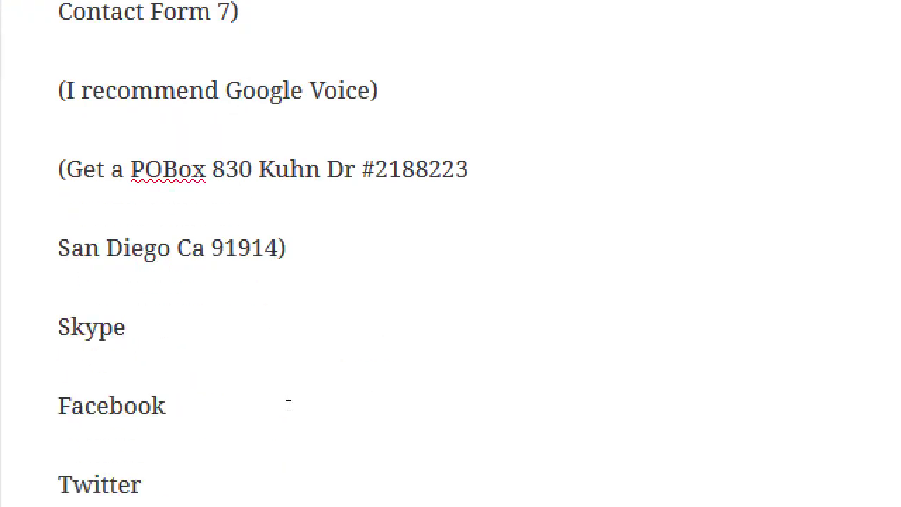
# - Select the Facebook line, then the Skype line, and deselect leaving the text unchanged
pyautogui.press('Up')
pyautogui.press('Up')
pyautogui.press('Home')
pyautogui.hotkey('shift', 'End')
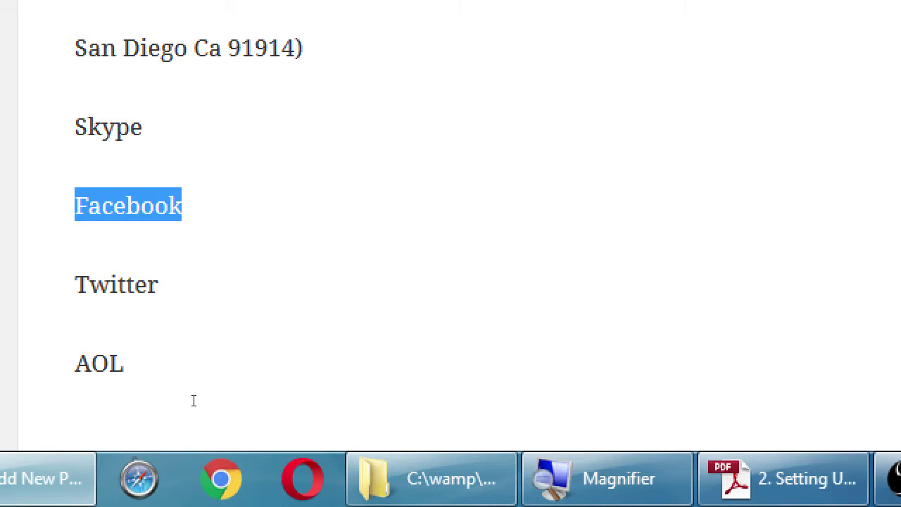
pyautogui.press('Up')
pyautogui.press('Home')
pyautogui.hotkey('shift', 'End')
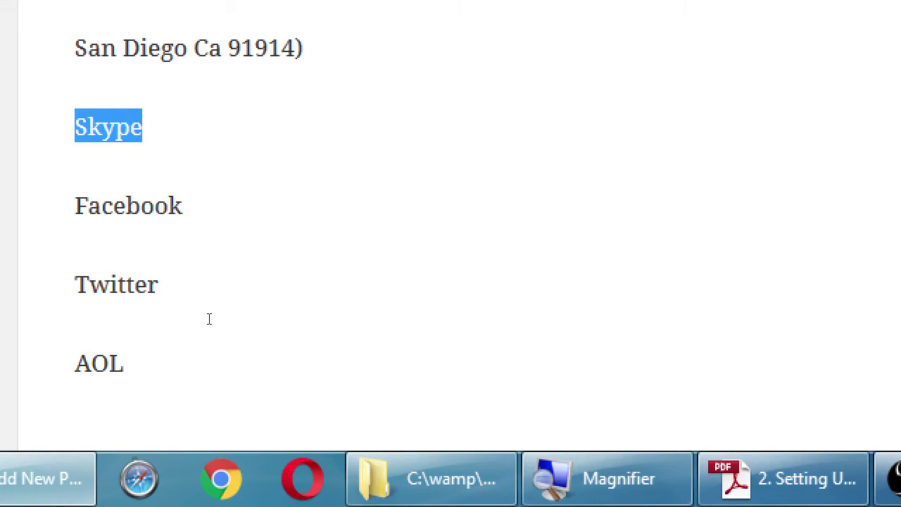
pyautogui.press('Right')
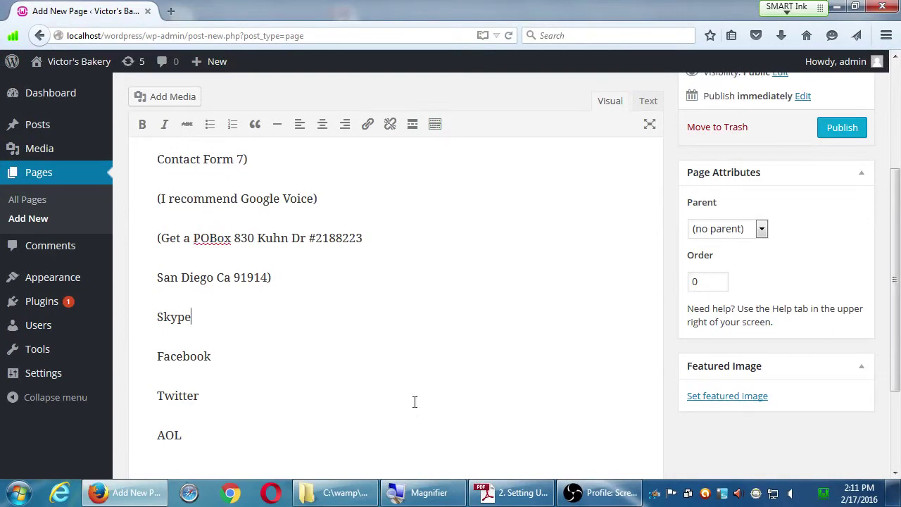
# - Publish the Contact Us page and go to the live Victor's Bakery front page
pyautogui.scroll(-3, 701, 409)
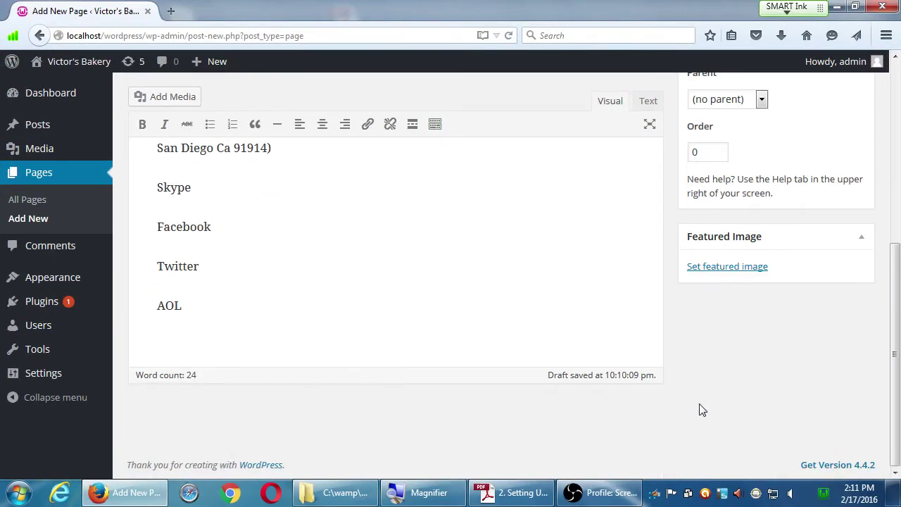
pyautogui.scroll(5, 701, 409)
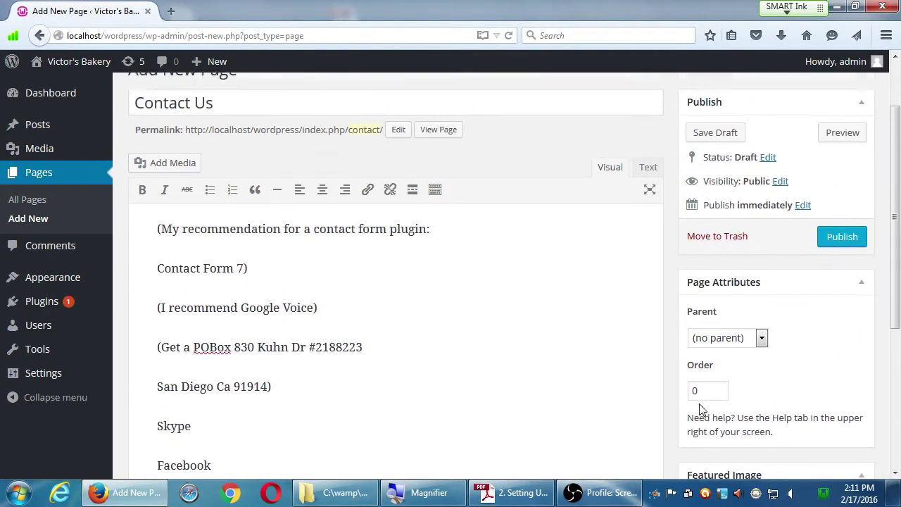
pyautogui.scroll(-1, 700, 409)
pyautogui.scroll(2, 697, 407)
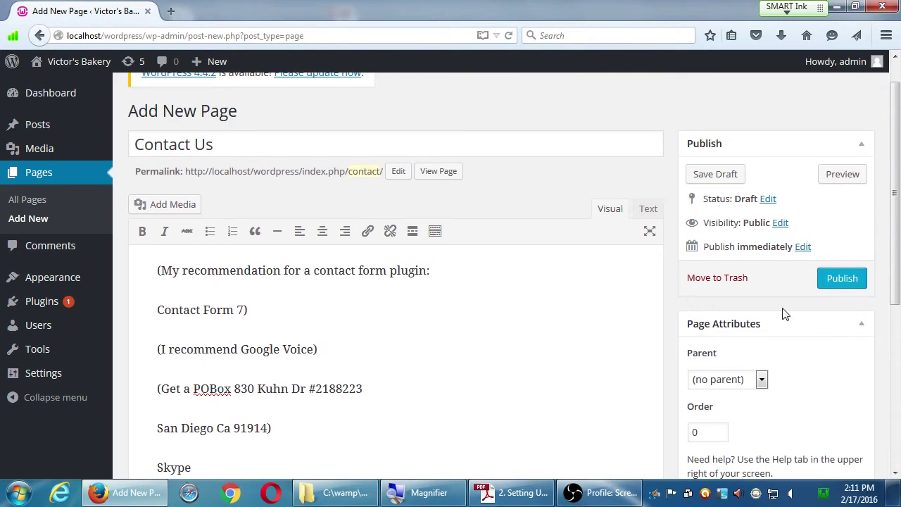
pyautogui.click(828, 283)
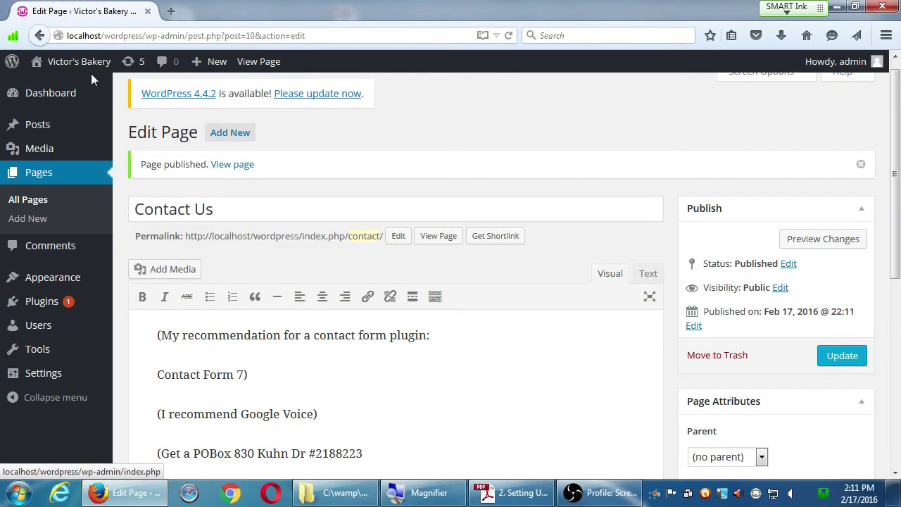
pyautogui.click(80, 64)
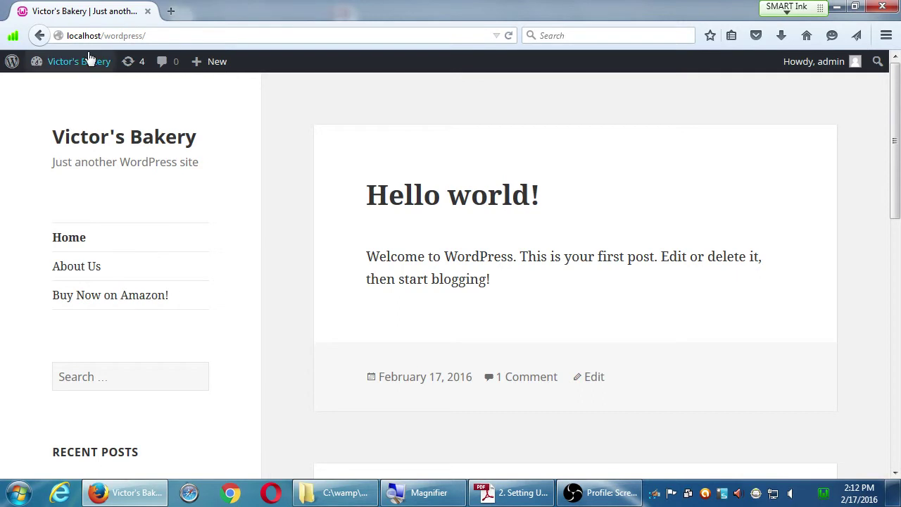
# - Open Appearance > Menus from the Dashboard, and open the Pages list in a second tab
pyautogui.moveTo(88, 65)
pyautogui.click(75, 87)
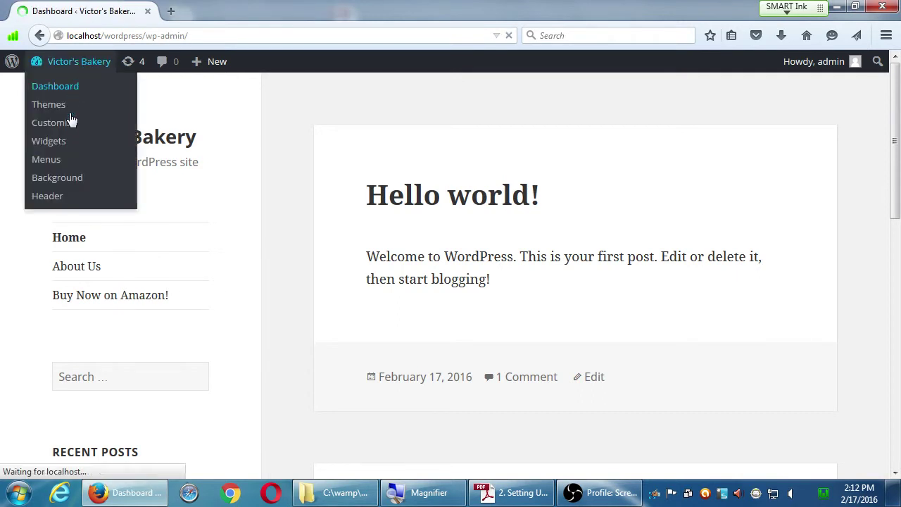
pyautogui.moveTo(77, 229)
pyautogui.moveTo(15, 285)
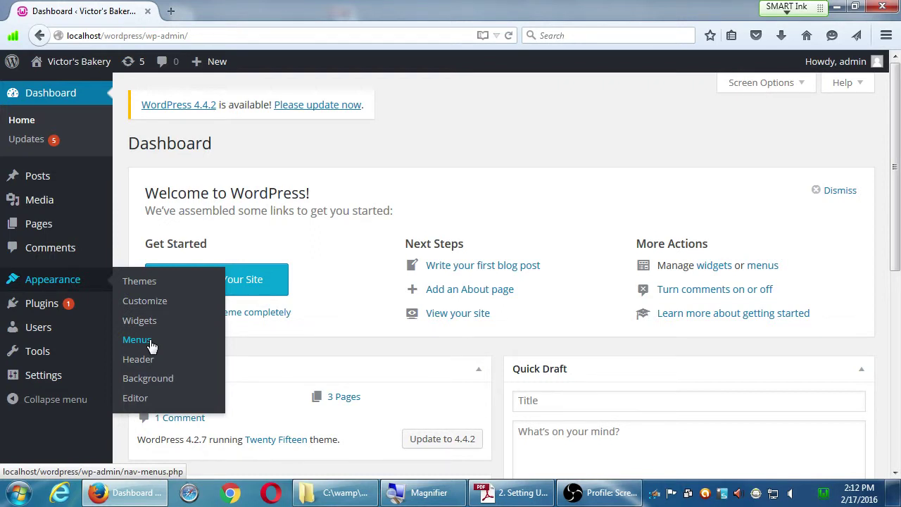
pyautogui.click(150, 344)
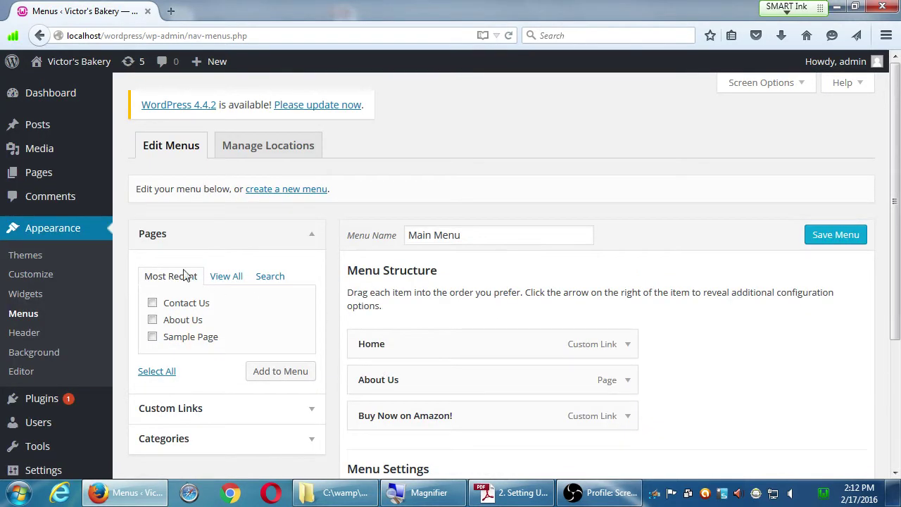
pyautogui.middleClick(67, 178)
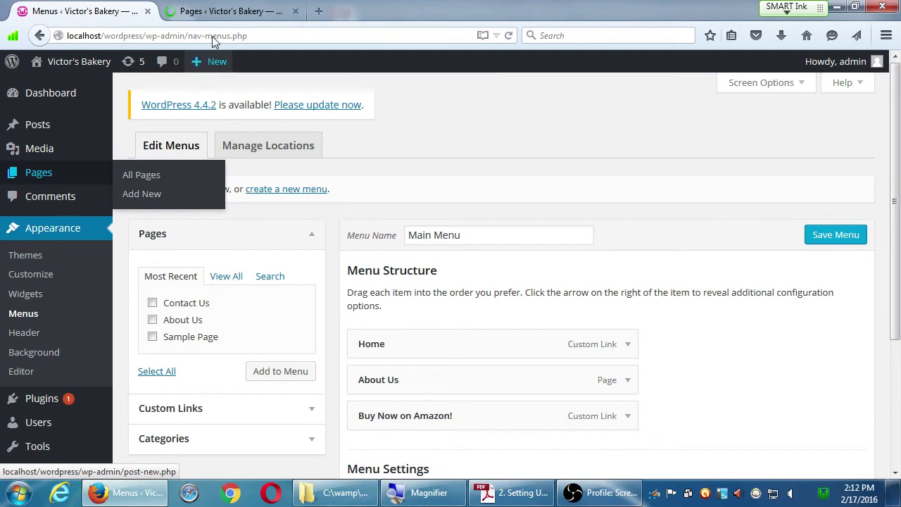
pyautogui.click(219, 12)
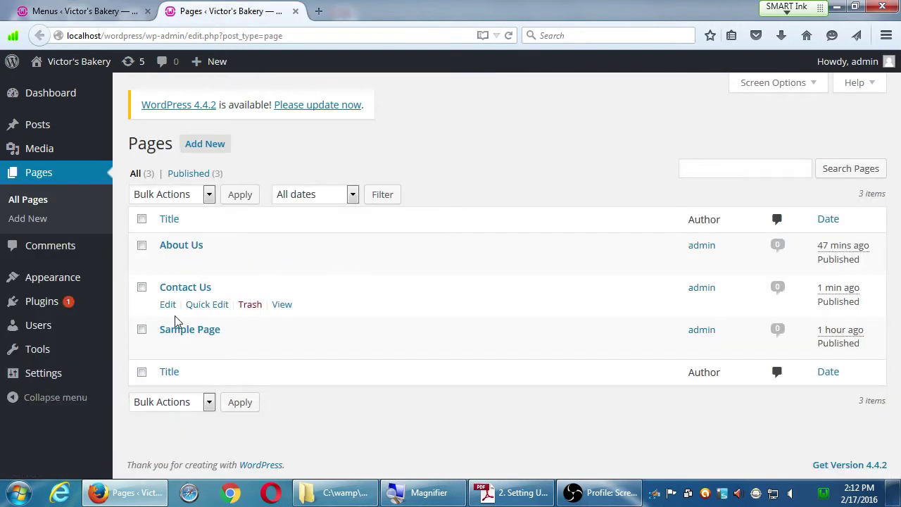
# - Review the Contact Us page's body text in the editor, then go back to the Menus tab
pyautogui.moveTo(179, 263)
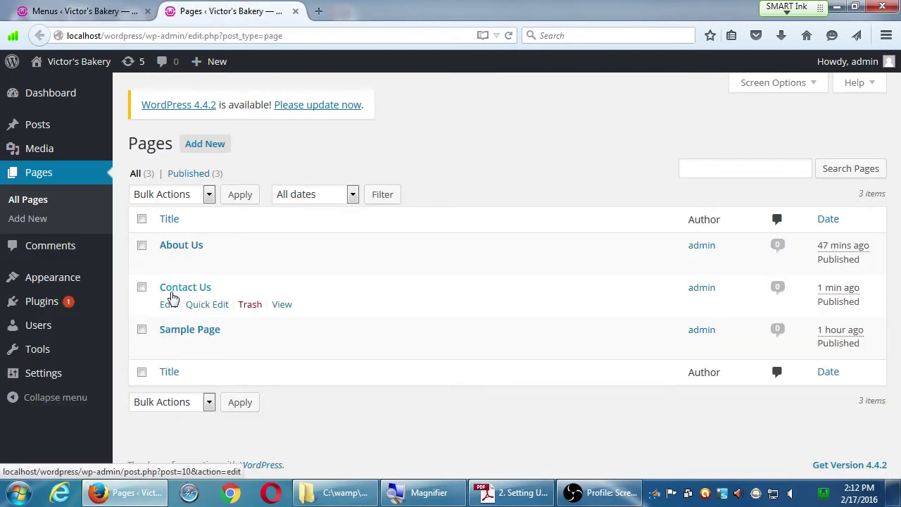
pyautogui.click(169, 306)
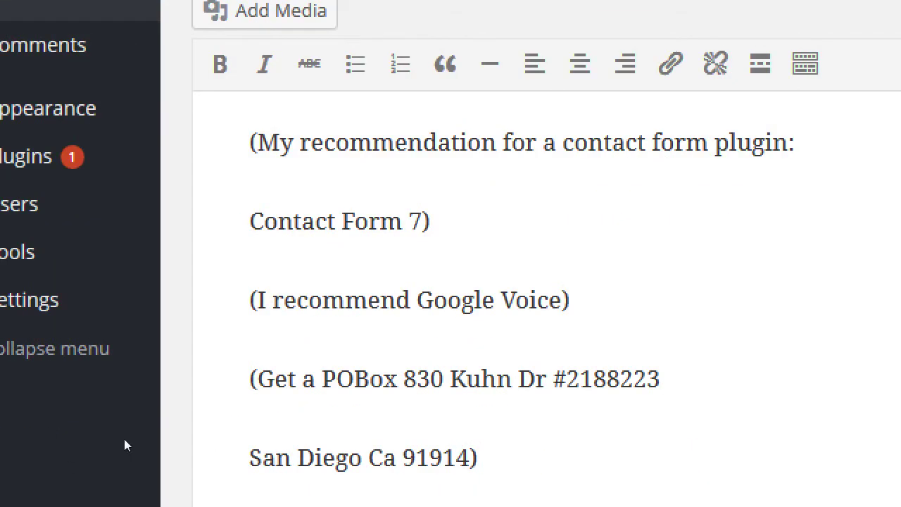
pyautogui.scroll(-5, 451, 282)
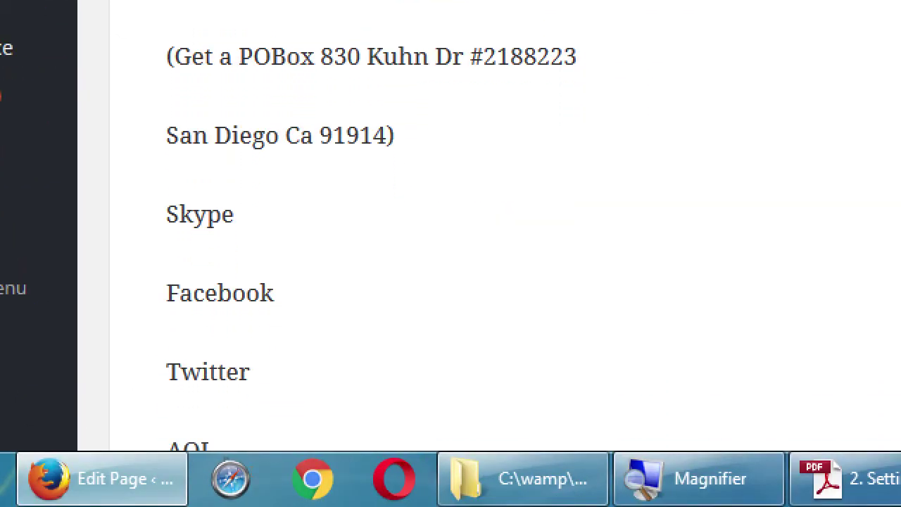
pyautogui.doubleClick(220, 293)
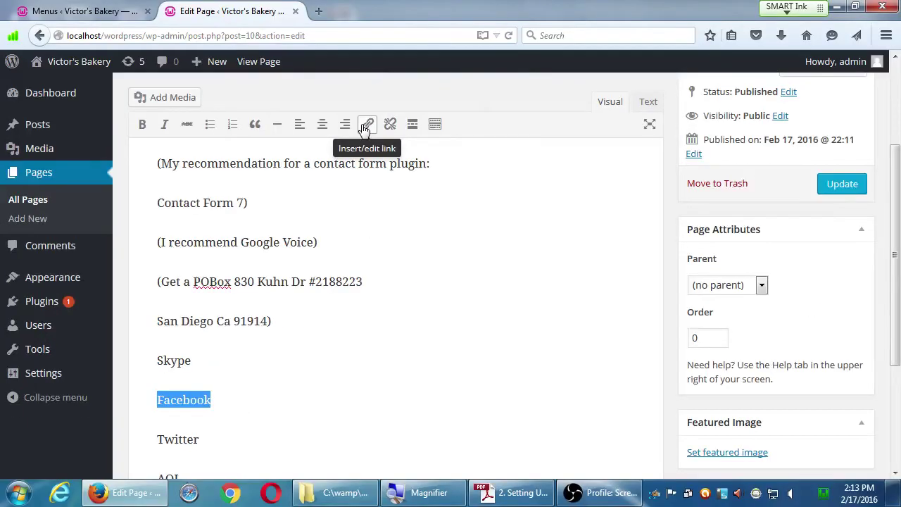
pyautogui.click(49, 12)
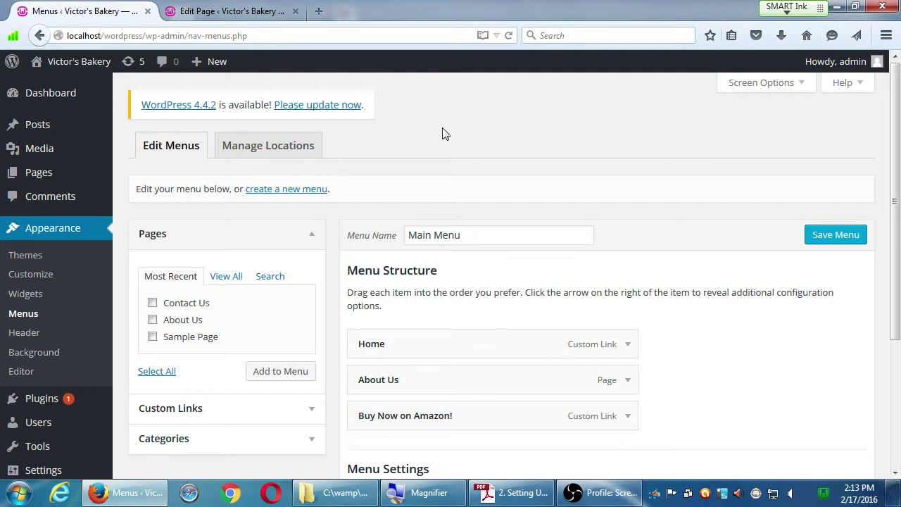
# - Add the Contact Us page to the Main Menu, nest it under About Us, and save
pyautogui.click(153, 304)
pyautogui.click(279, 376)
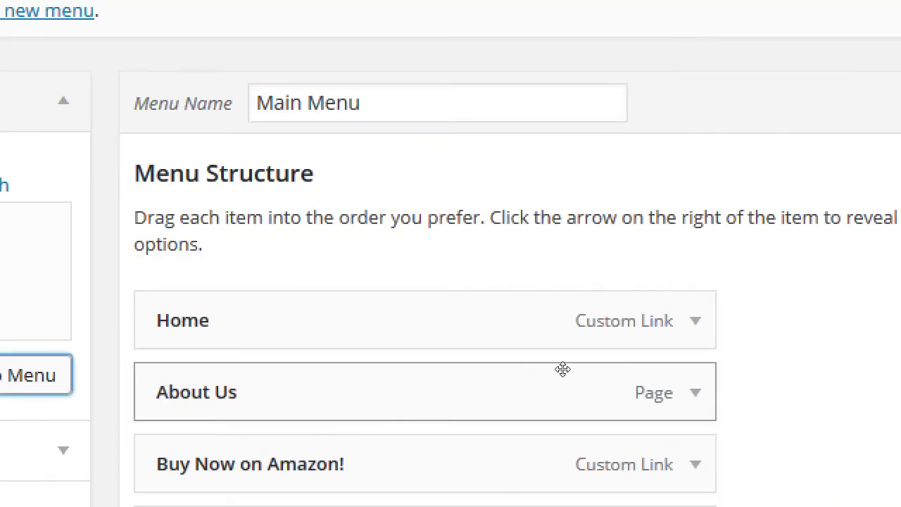
pyautogui.scroll(-3, 566, 376)
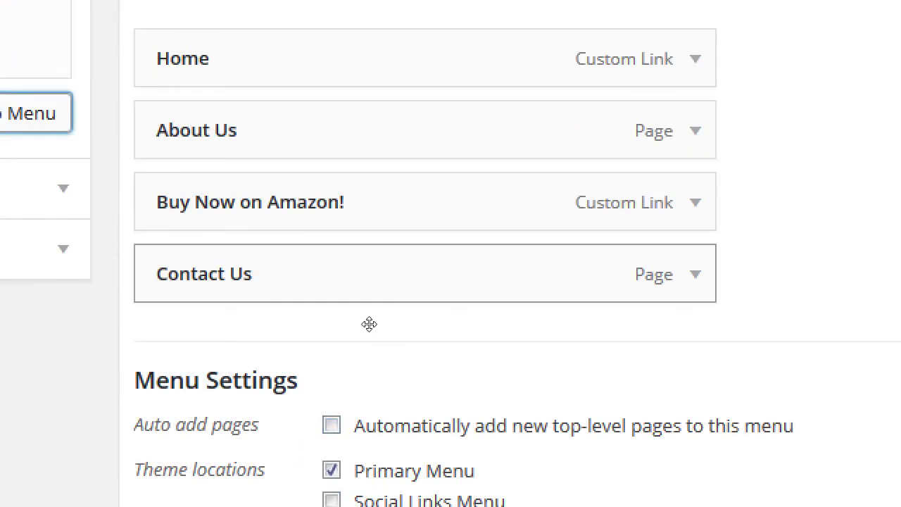
pyautogui.moveTo(369, 322); pyautogui.dragTo(372, 275)
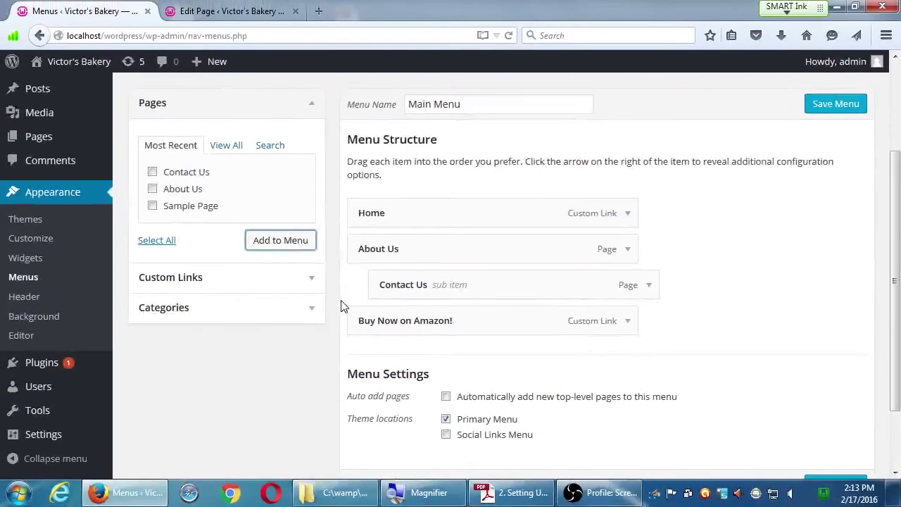
pyautogui.click(831, 103)
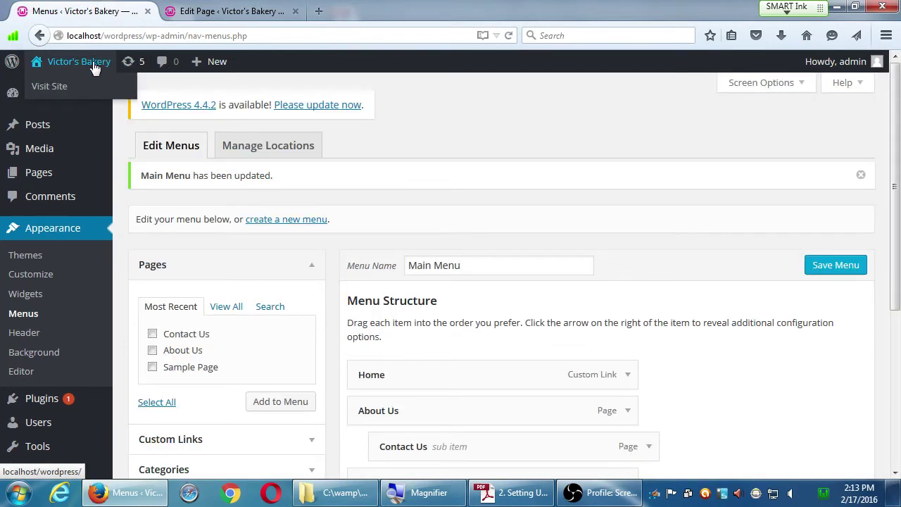
# - On the live front page, expand About Us to check that Contact Us appears beneath it
pyautogui.middleClick(66, 65)
pyautogui.click(196, 15)
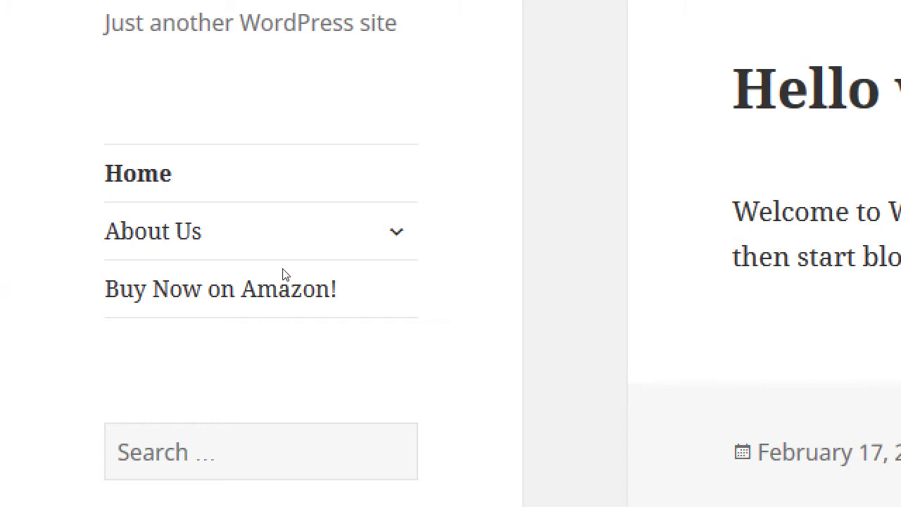
pyautogui.press('Tab')
pyautogui.press('Return')
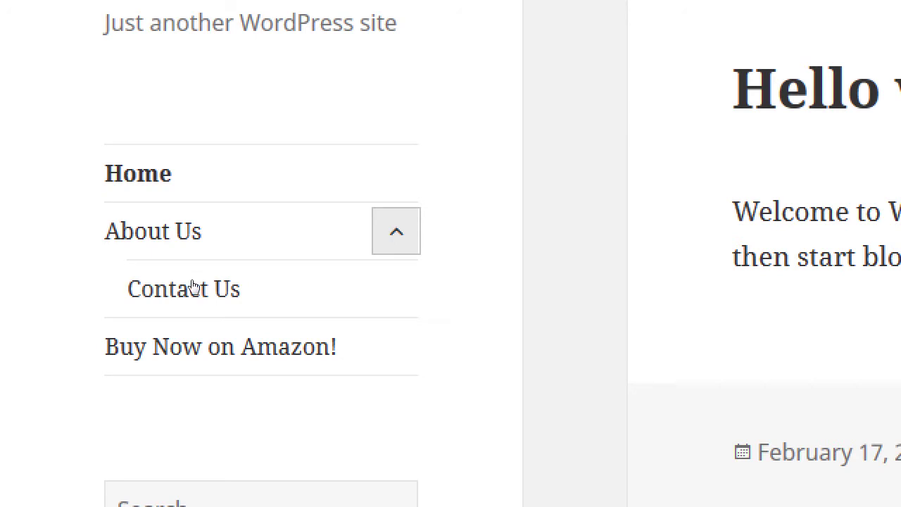
pyautogui.press('Return')
pyautogui.press('Return')
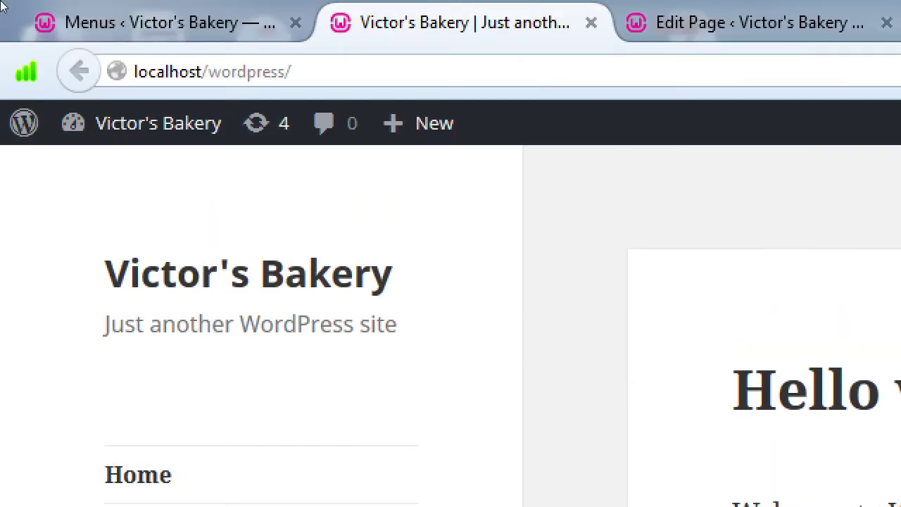
pyautogui.click(77, 23)
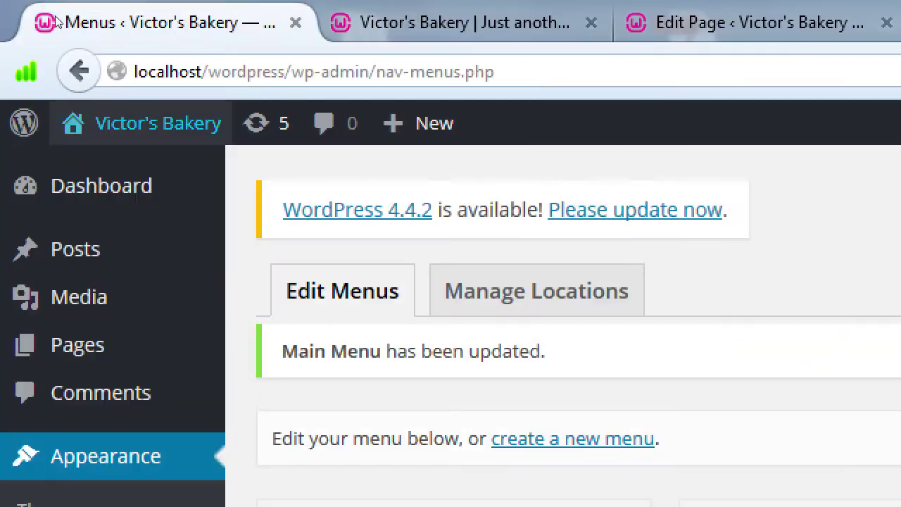
# - Move Contact Us to top level between About Us and Buy Now on Amazon!, then save
pyautogui.scroll(-1, 445, 448)
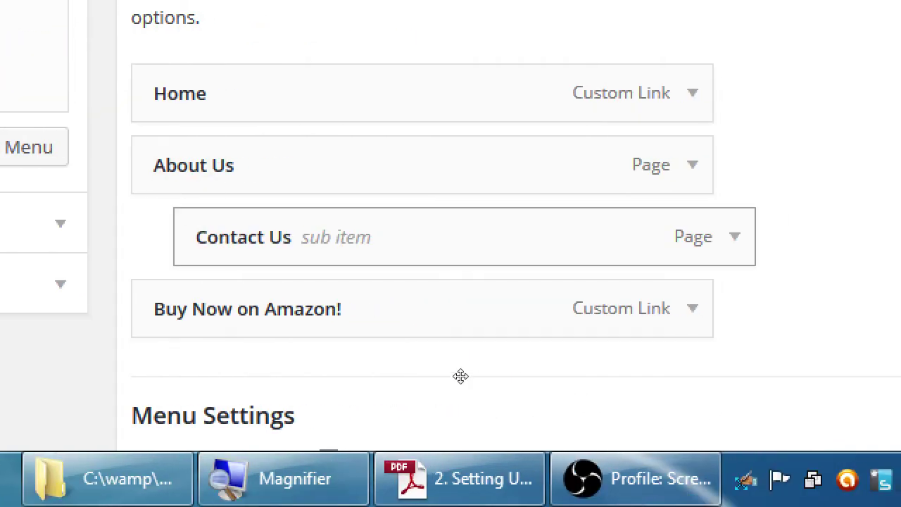
pyautogui.moveTo(500, 374); pyautogui.dragTo(475, 384)
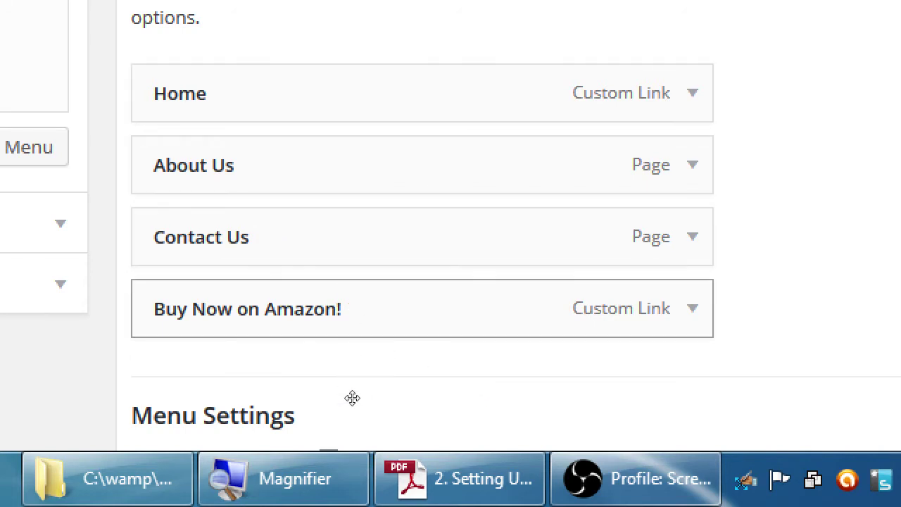
pyautogui.moveTo(360, 382); pyautogui.dragTo(380, 380)
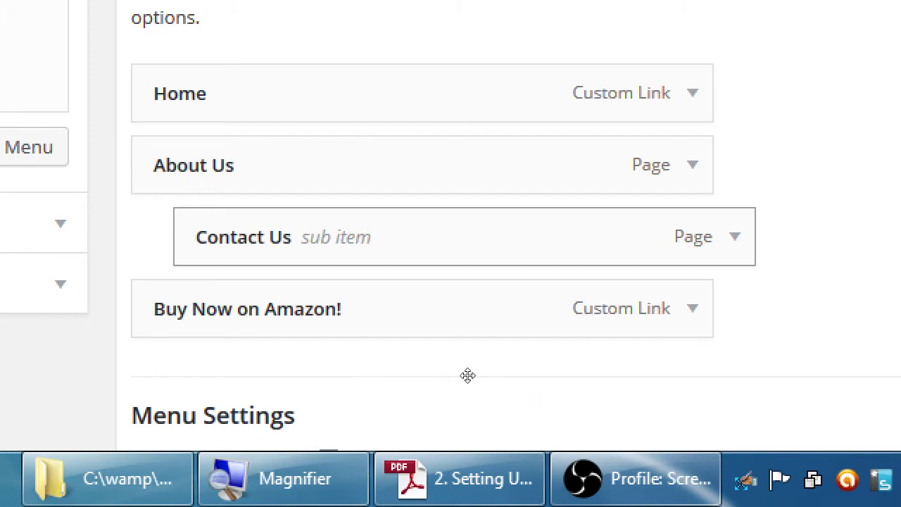
pyautogui.moveTo(467, 374); pyautogui.dragTo(443, 390)
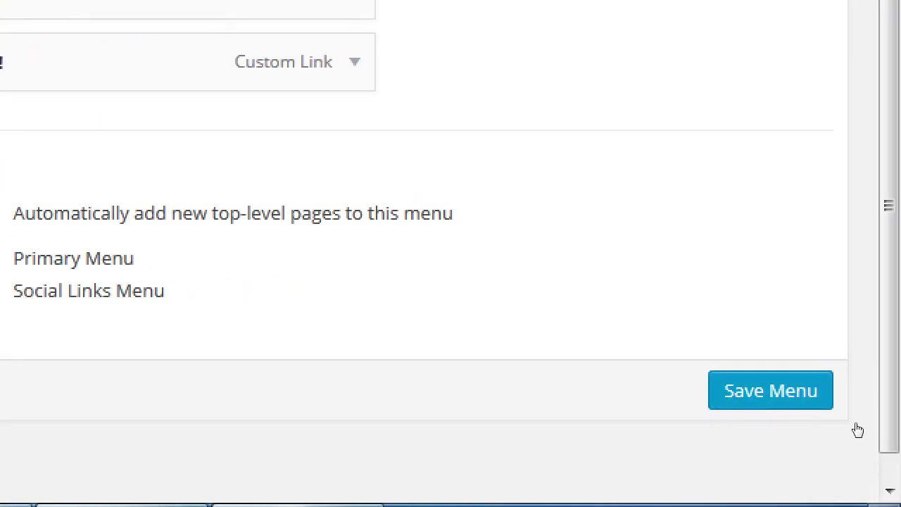
pyautogui.click(827, 403)
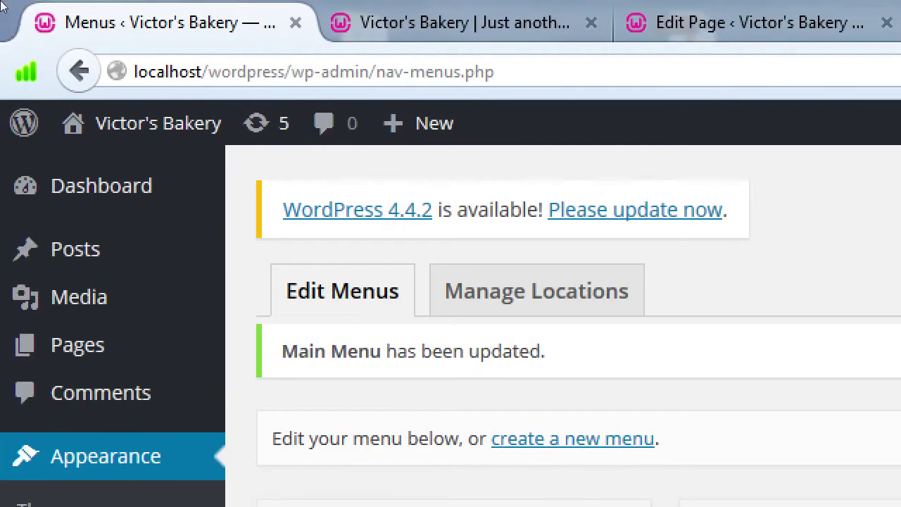
pyautogui.click(457, 22)
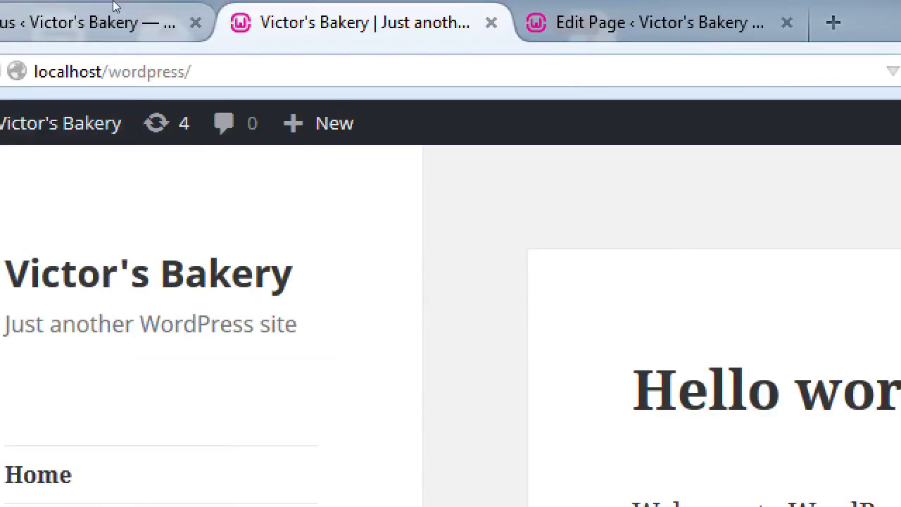
# - Save the Main Menu again with Contact Us as a top-level item
pyautogui.click(40, 10)
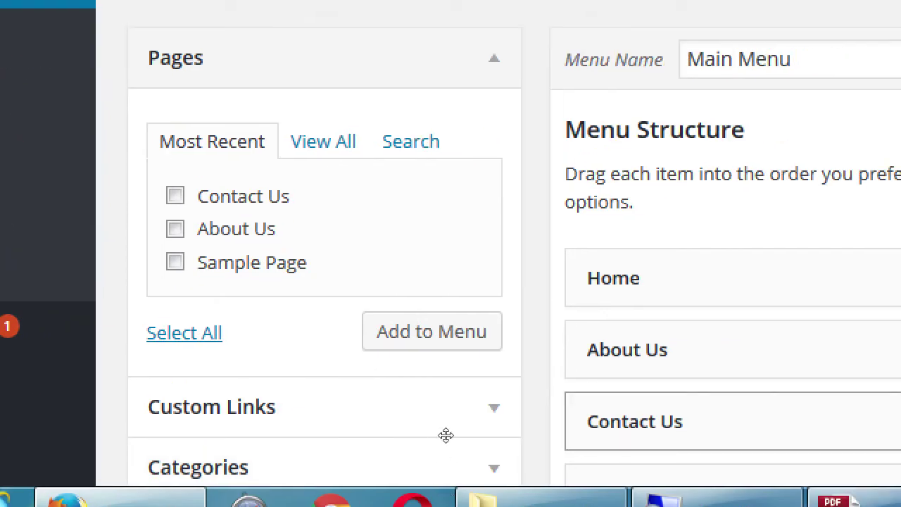
pyautogui.scroll(-2, 688, 436)
pyautogui.scroll(-2, 688, 435)
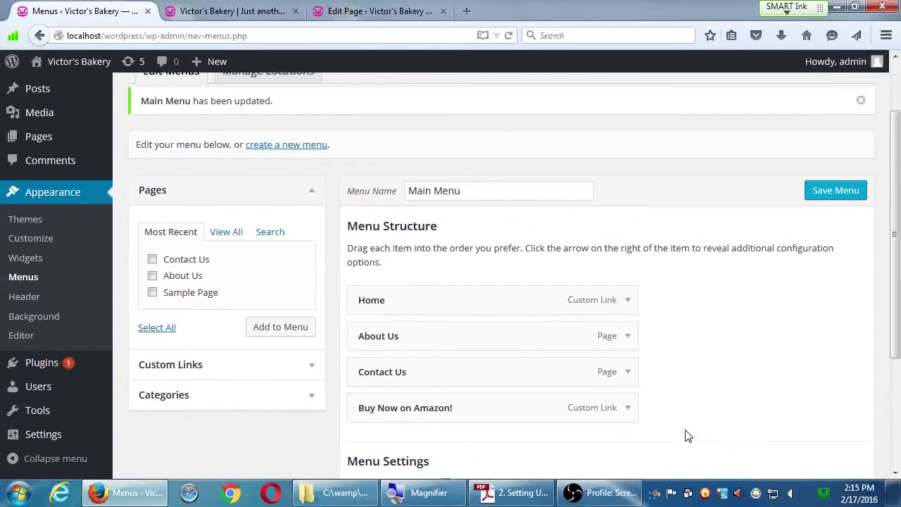
pyautogui.click(828, 197)
pyautogui.scroll(-5, 884, 259)
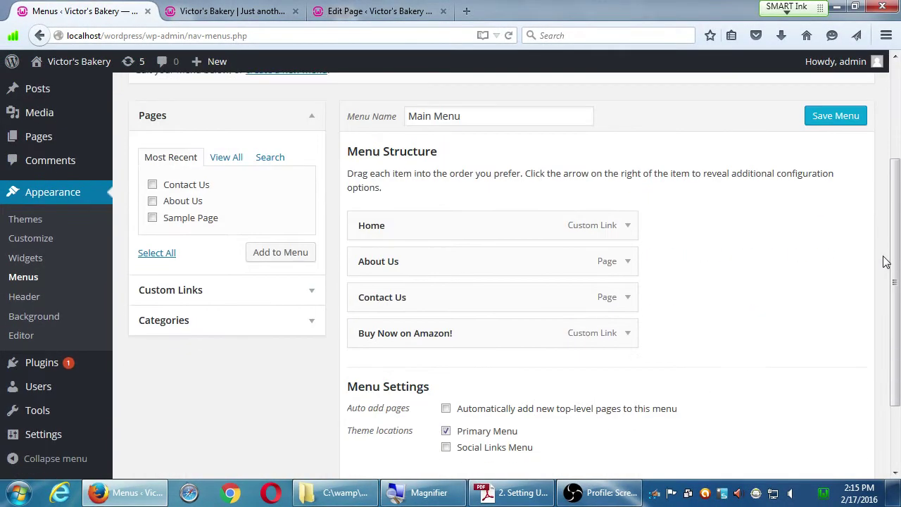
pyautogui.click(599, 493)
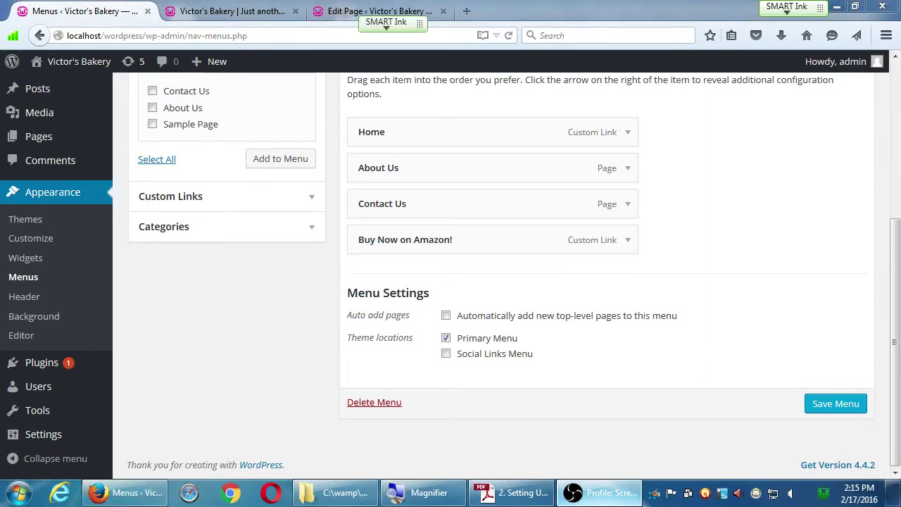
pyautogui.click(598, 493)
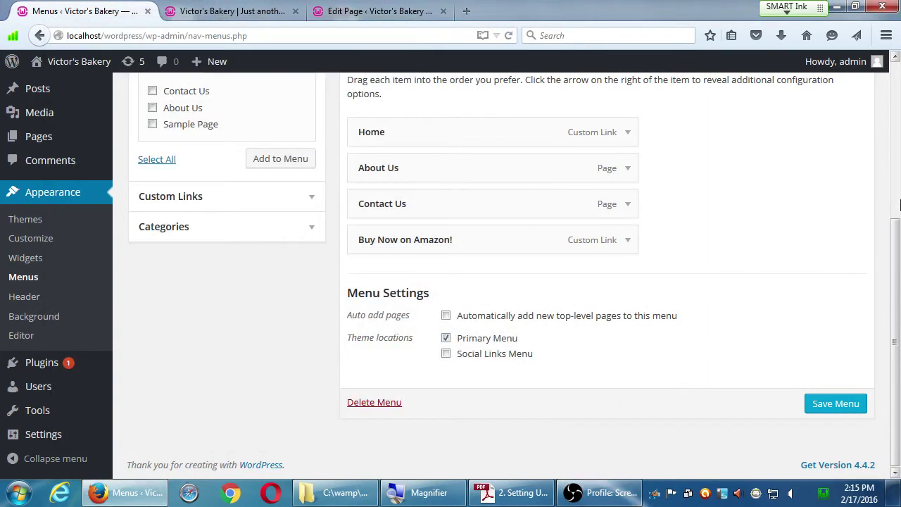
# - Close the old site tab and load the live front page in the editor tab to confirm the four-item menu
pyautogui.scroll(5, 898, 202)
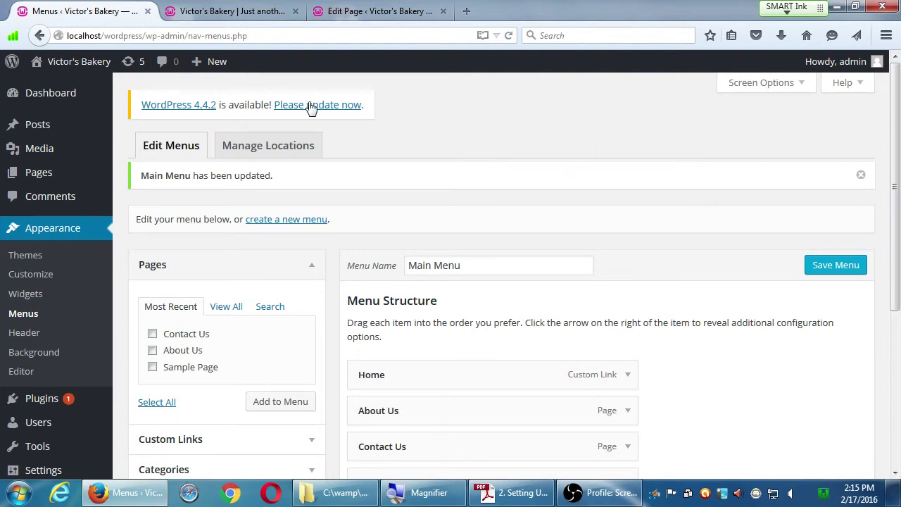
pyautogui.click(295, 11)
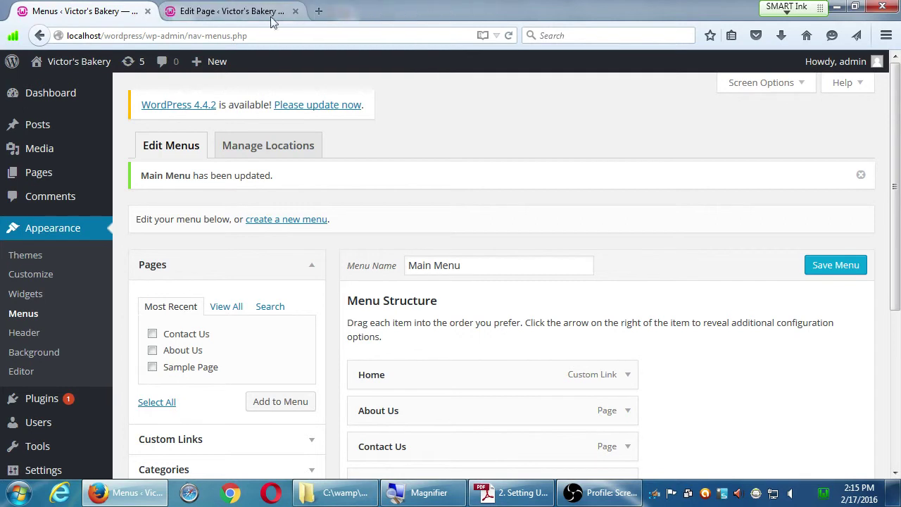
pyautogui.click(231, 12)
pyautogui.click(77, 62)
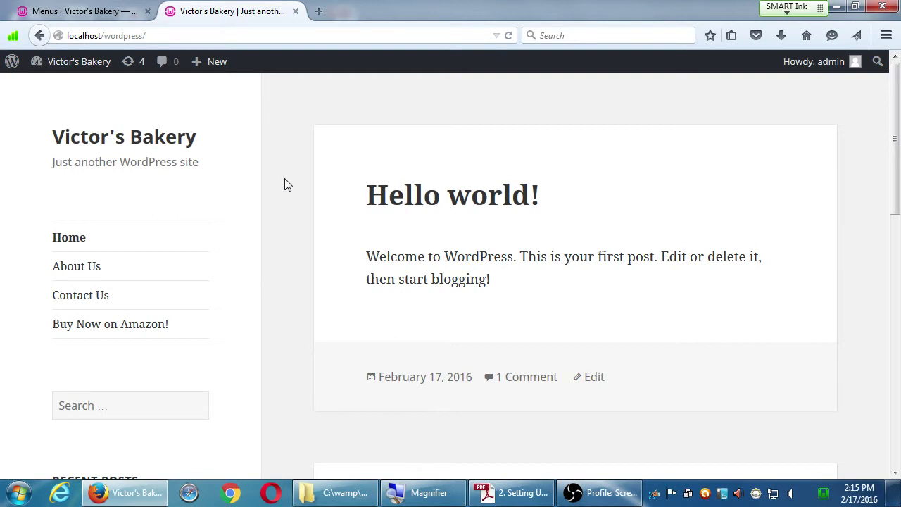
pyautogui.hotkey('ctrl', 'shift', 'Tab')
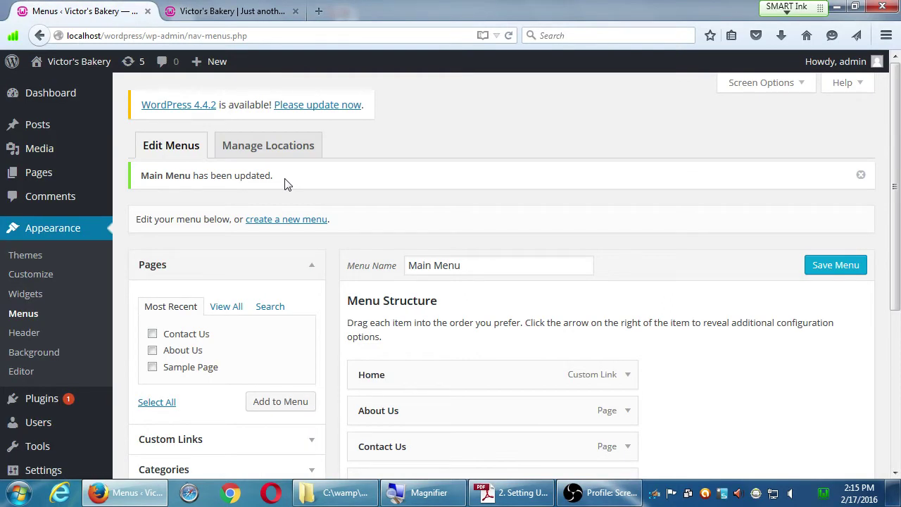
# - Scroll the Menus page back to the top to reach the 'create a new menu' link
pyautogui.scroll(-5, 285, 183)
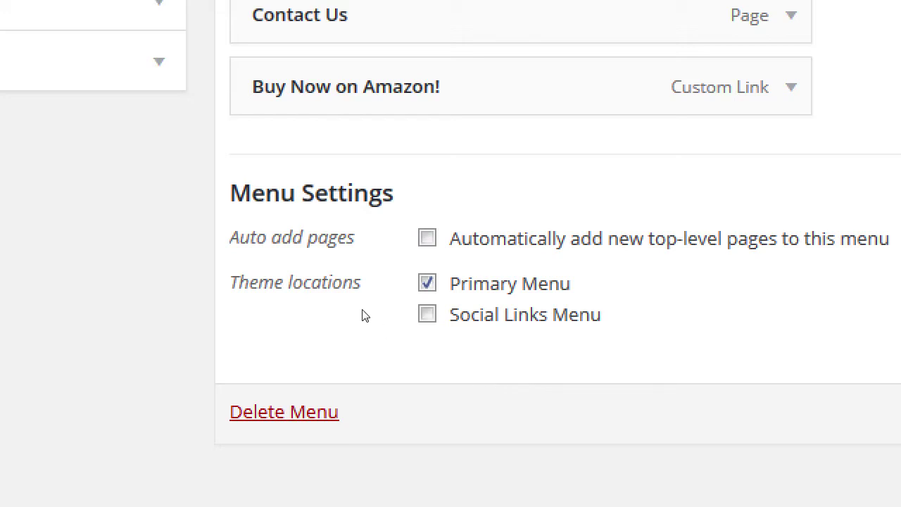
pyautogui.scroll(2, 221, 143)
pyautogui.scroll(3, 221, 143)
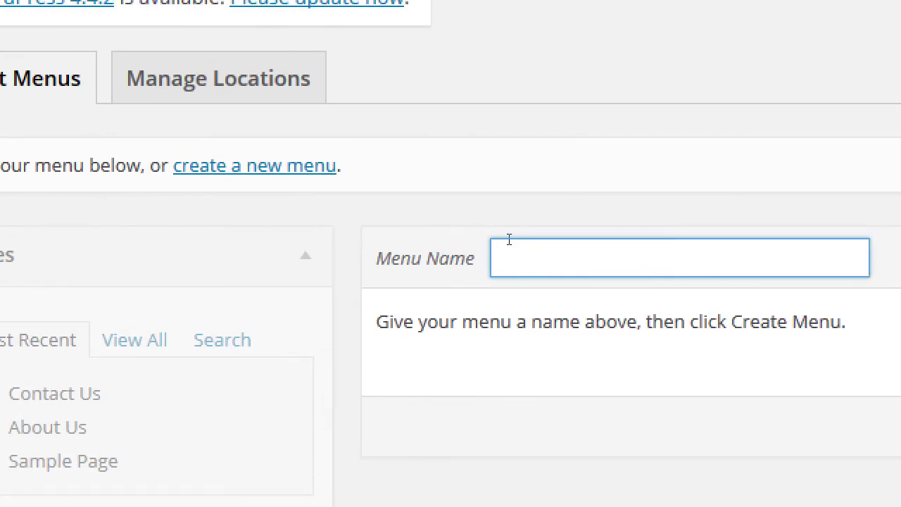
# - Create a menu named 'Social Media' and assign it to the Social Links Menu location
pyautogui.write('Social Media')
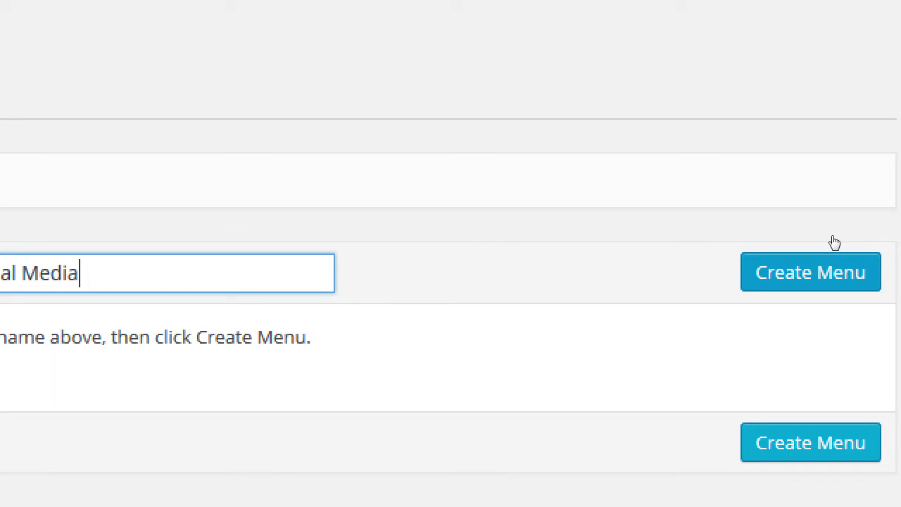
pyautogui.press('Tab')
pyautogui.press('Return')
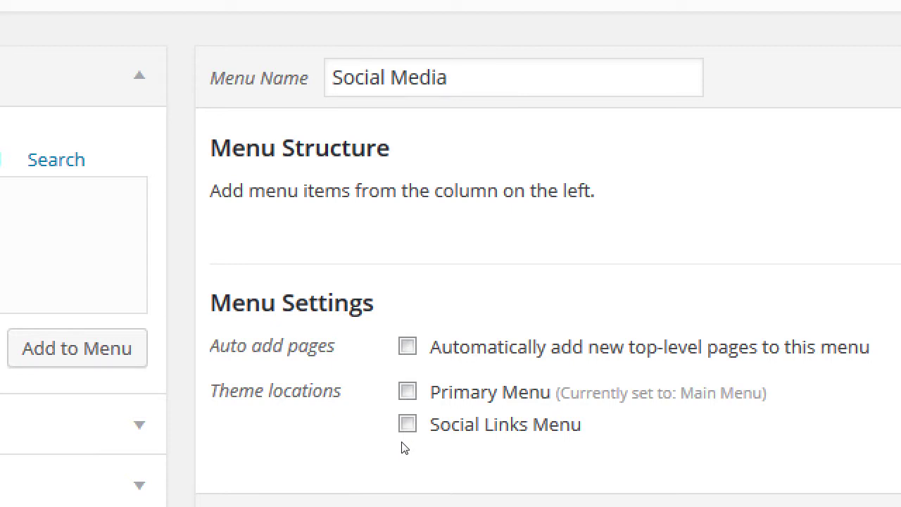
pyautogui.click(448, 424)
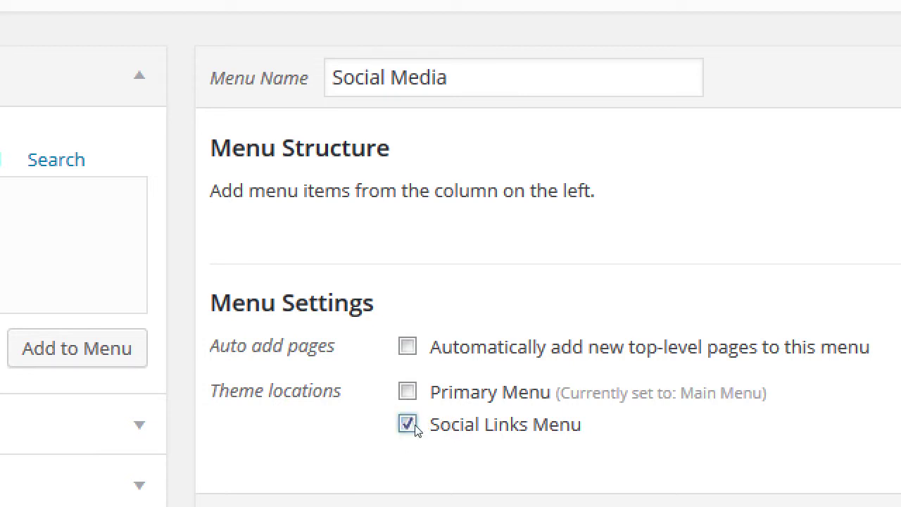
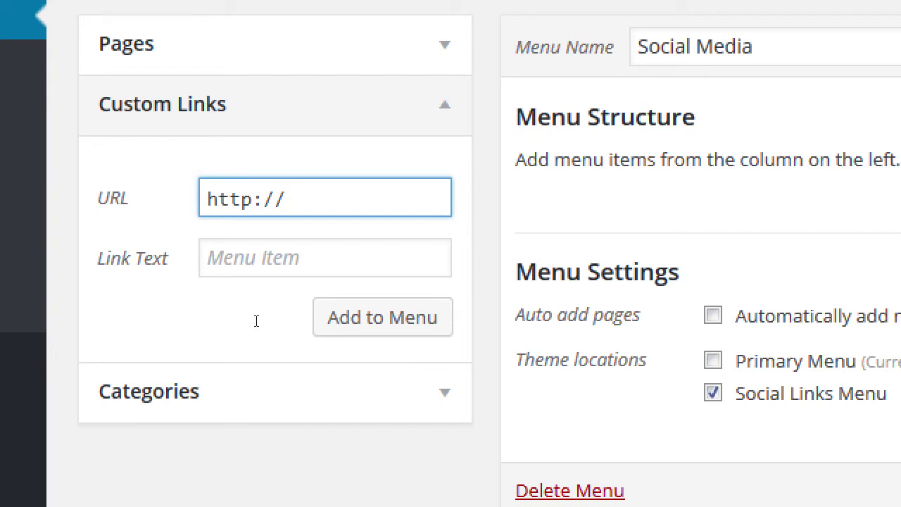
# - Add a custom link 'Facebook' to facebook.com/pmdinteractive to the Social Media menu
pyautogui.write('facebook.com/')
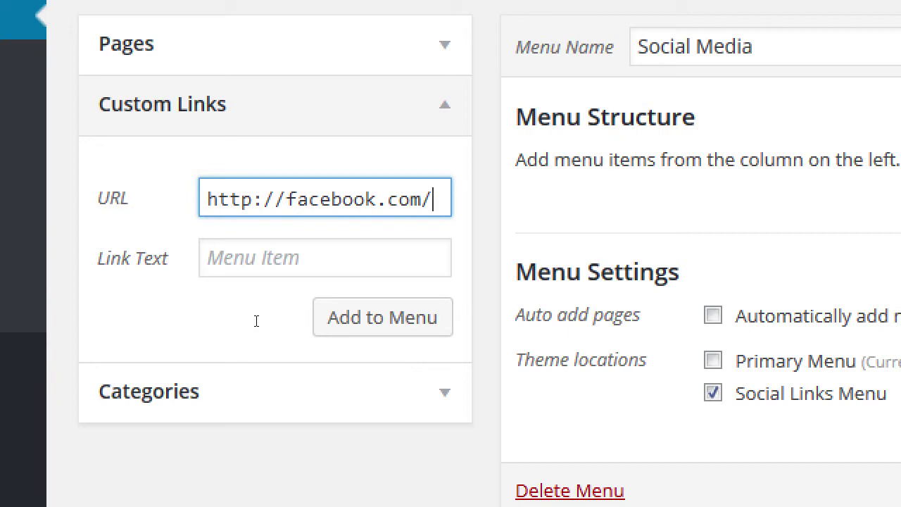
pyautogui.write('pmd')
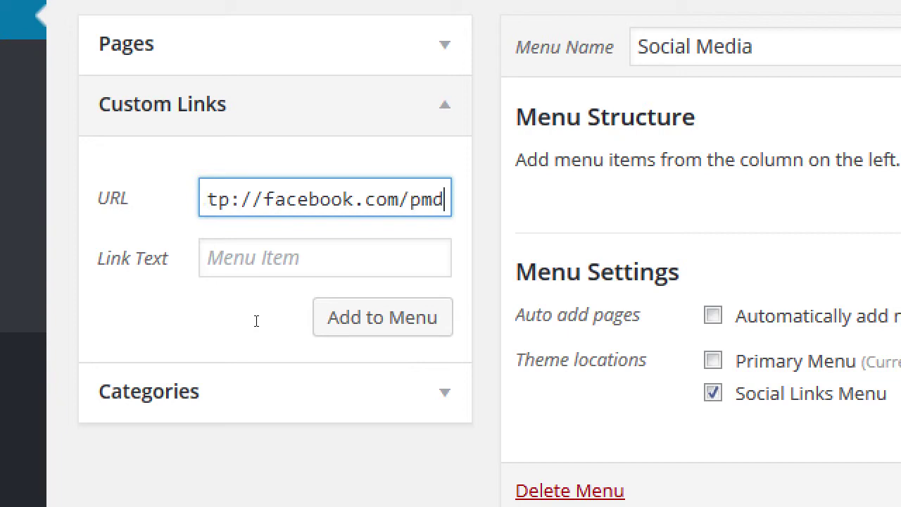
pyautogui.write('interact')
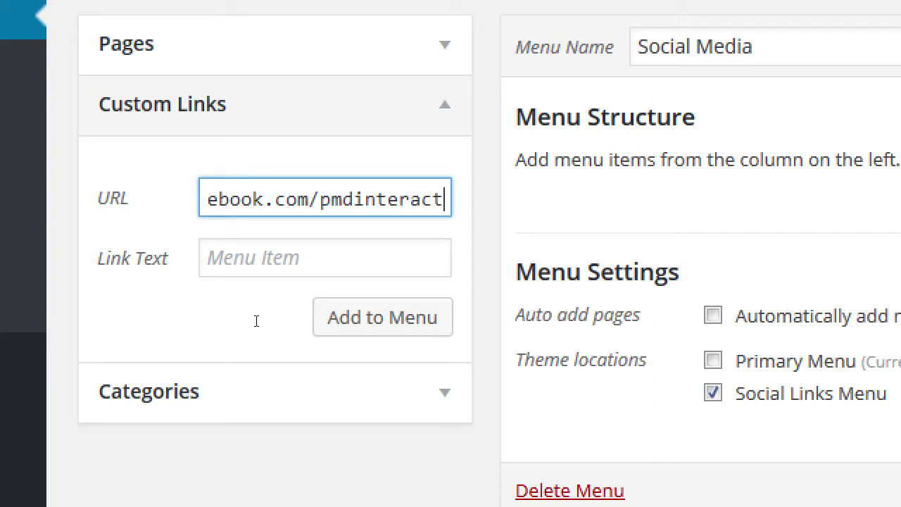
pyautogui.write('ive')
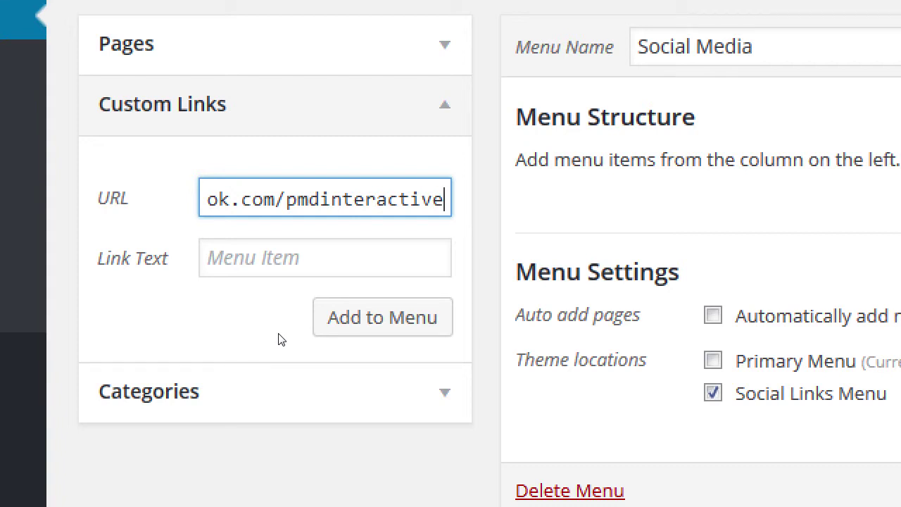
pyautogui.press('Tab')
pyautogui.write('Facebook')
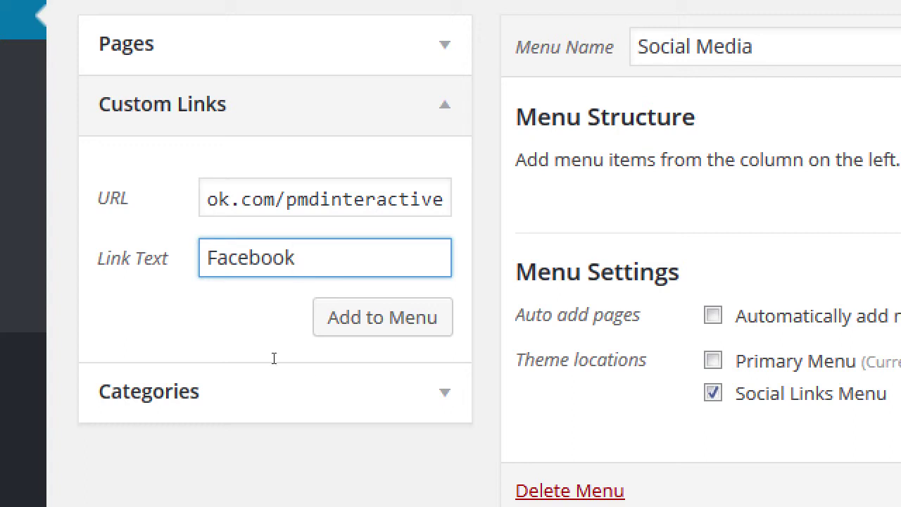
pyautogui.press('Tab')
pyautogui.press('Return')
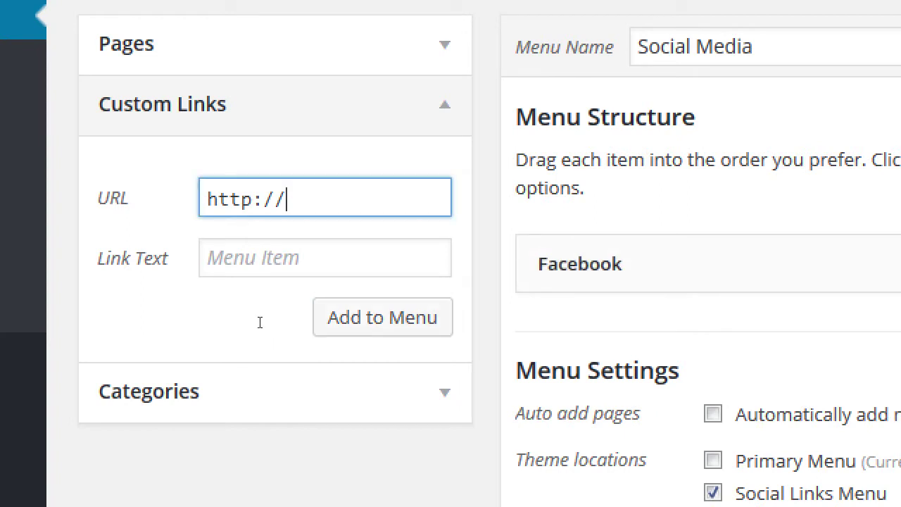
# - Add a custom link 'Twitter!' to twitter.com/pmdinteractive to the menu
pyautogui.write('twitter.com/')
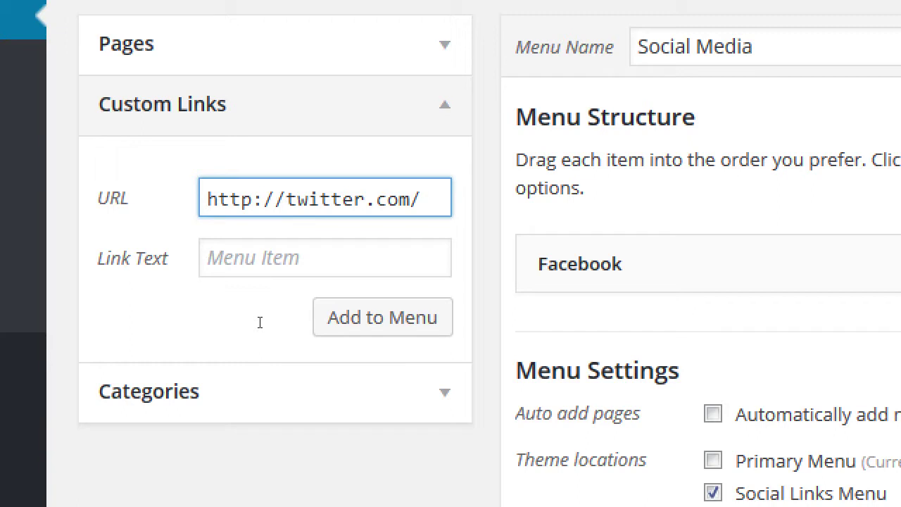
pyautogui.write('pmdinteractive')
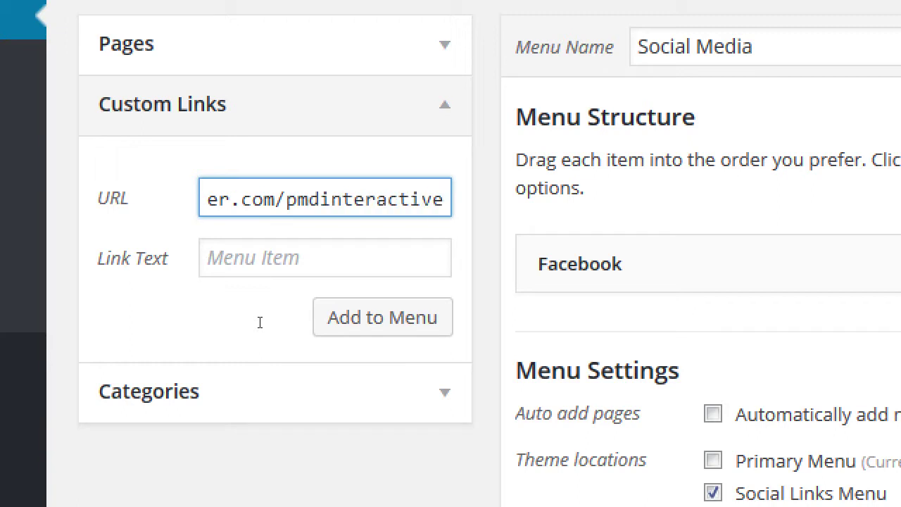
pyautogui.press('Tab')
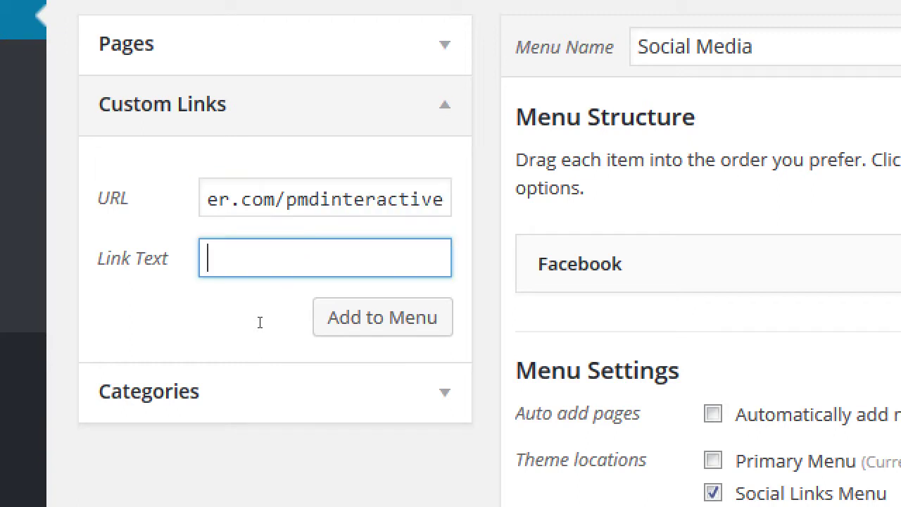
pyautogui.write('Twitter')
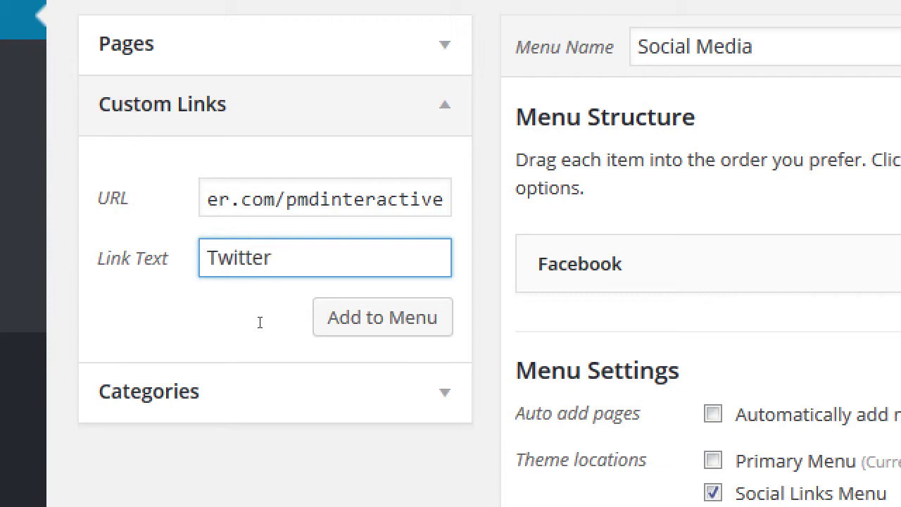
pyautogui.write('!')
pyautogui.press('Return')
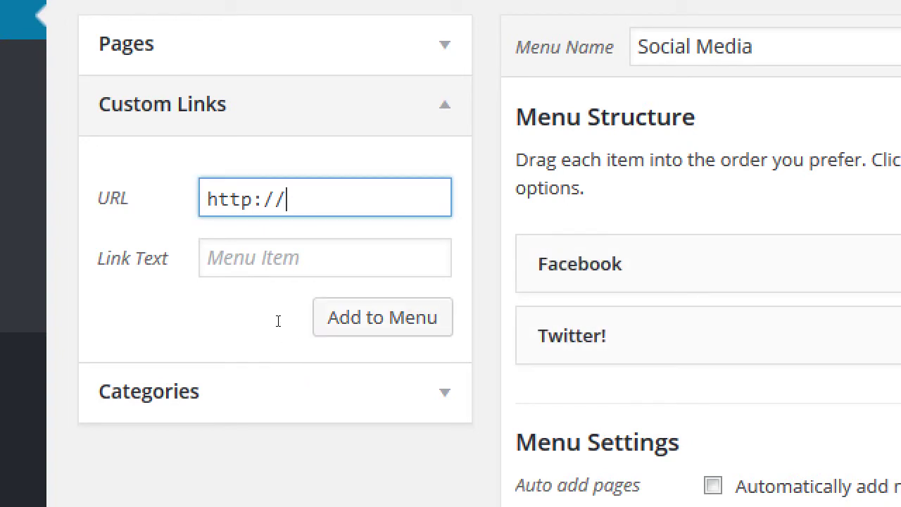
# - Fill in a custom link 'Youtube' for youtube.com/pmdinteractive, without adding it yet
pyautogui.write('youtube.com/')
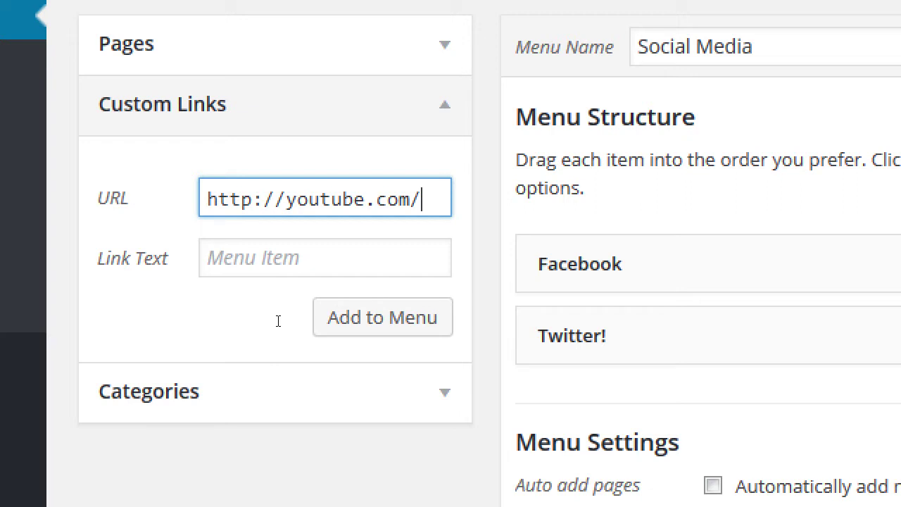
pyautogui.write('p')
pyautogui.write('mdi')
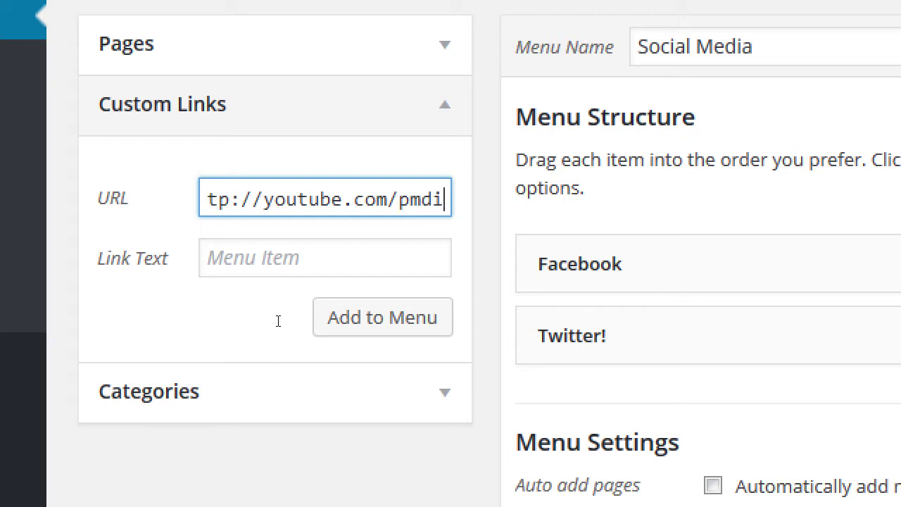
pyautogui.write('nteractive')
pyautogui.press('Tab')
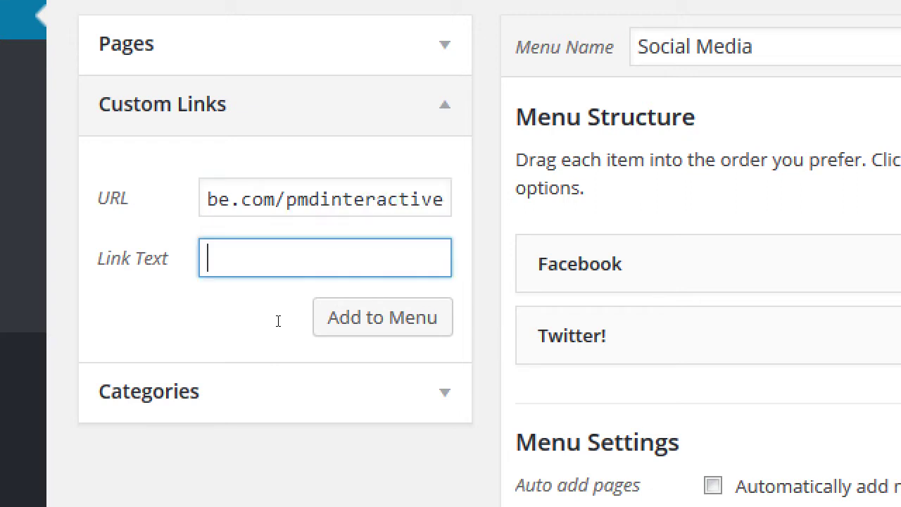
pyautogui.write('Youtube')
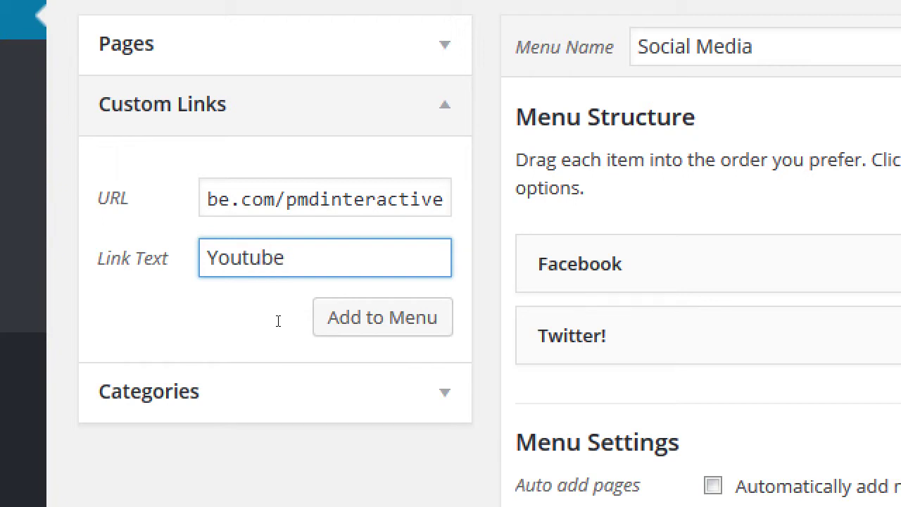
pyautogui.hotkey('shift', 'Tab')
pyautogui.press('Home')
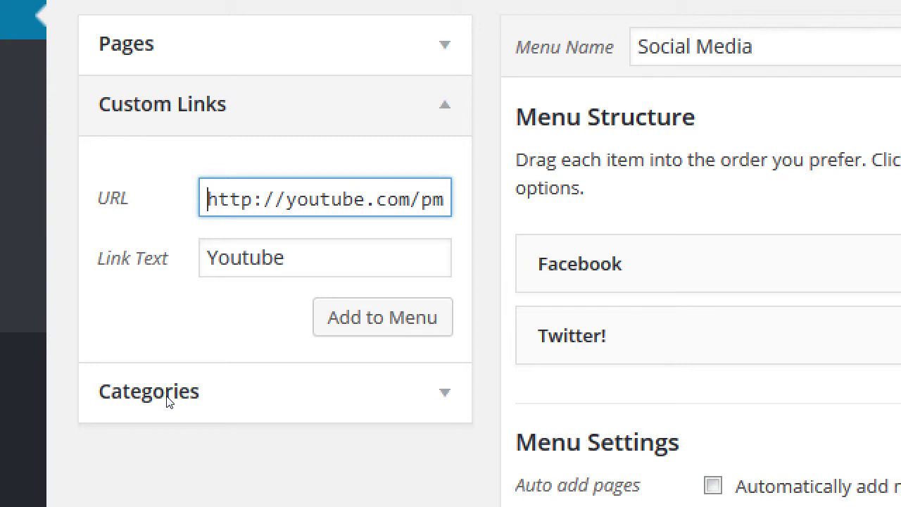
# - Add the Youtube link, drag it just below Facebook, and save the Social Media menu
pyautogui.press('End')
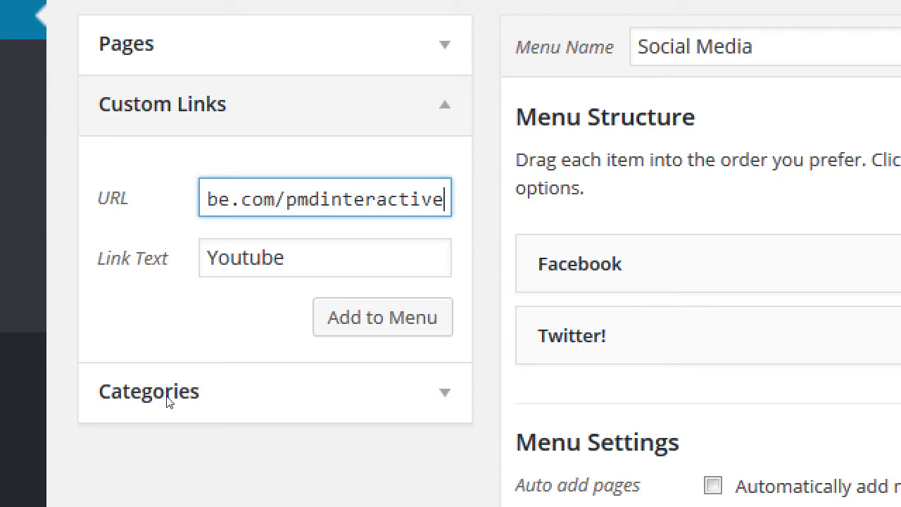
pyautogui.press('Return')
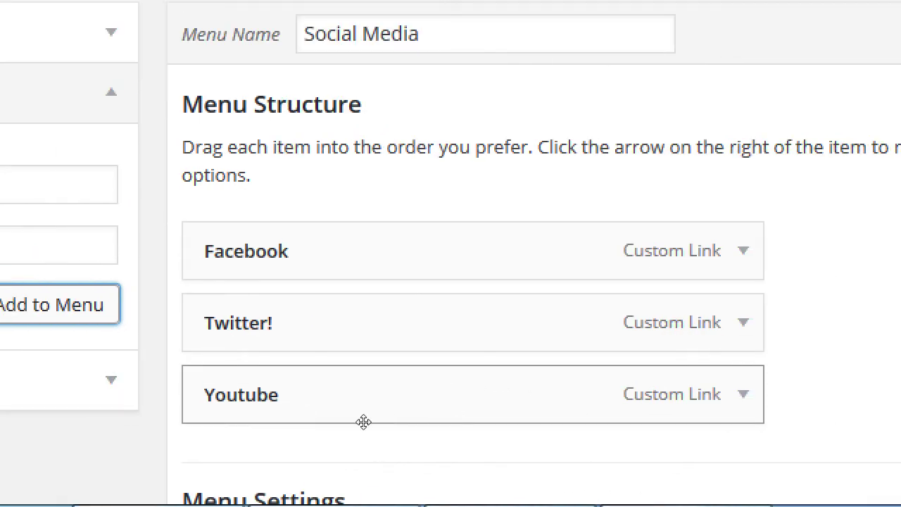
pyautogui.moveTo(363, 421); pyautogui.dragTo(364, 397)
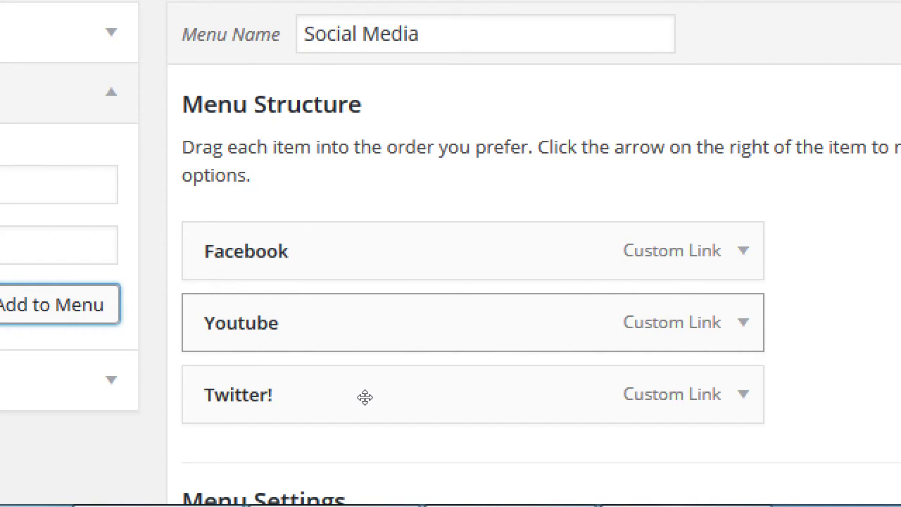
pyautogui.scroll(-3, 364, 397)
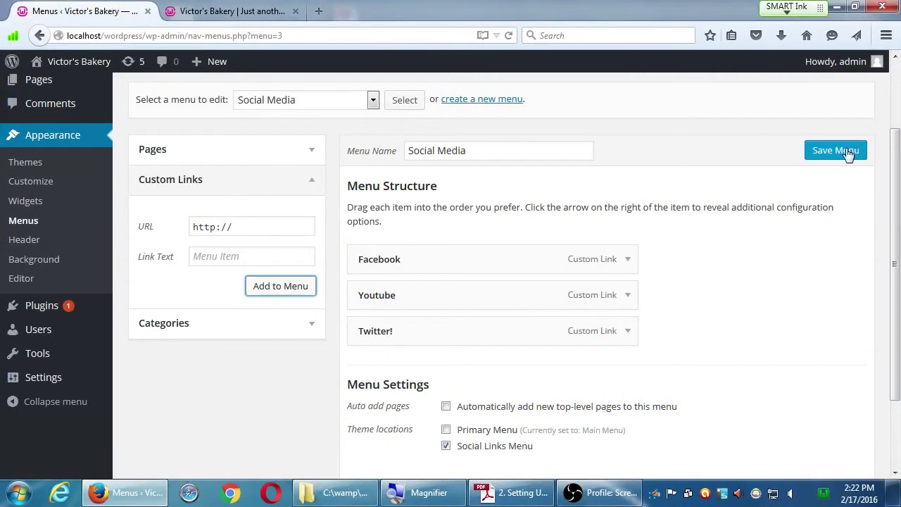
pyautogui.click(849, 154)
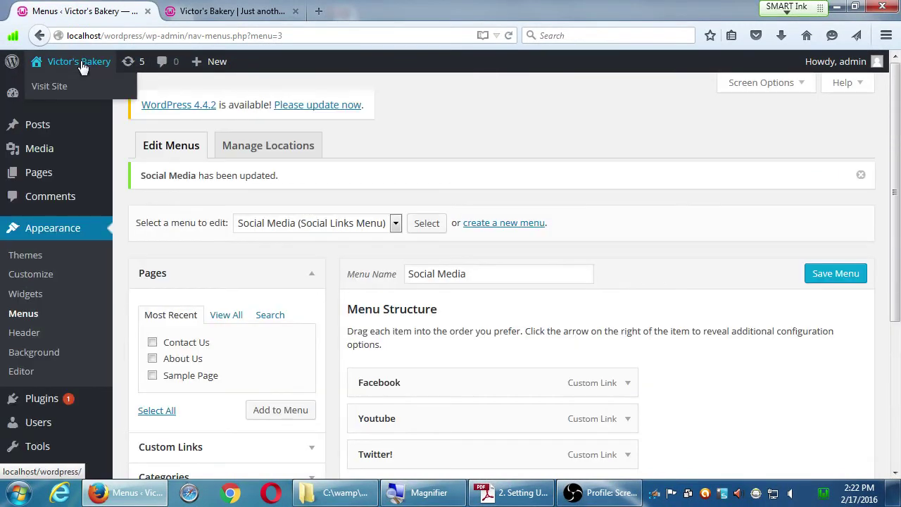
# - Test the Facebook, YouTube and Twitter social icons on the live bakery front page
pyautogui.click(82, 66)
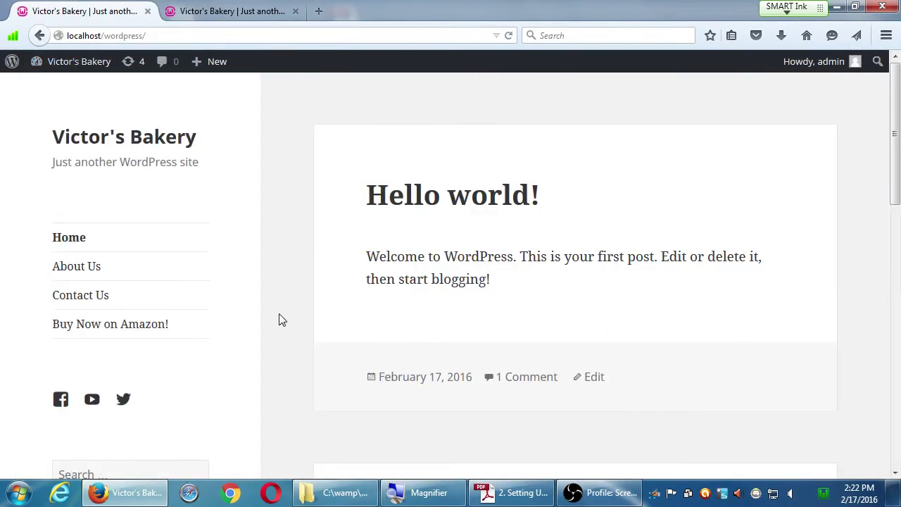
pyautogui.scroll(-1, 279, 320)
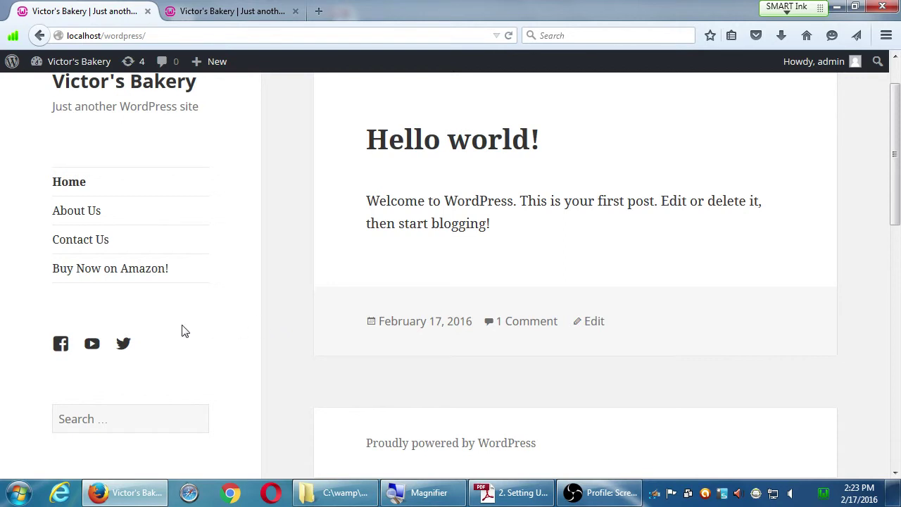
pyautogui.click(63, 344)
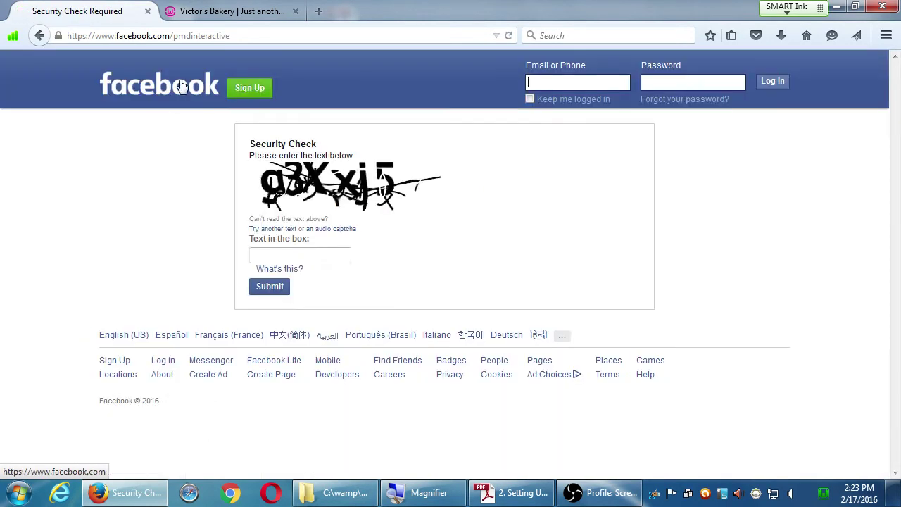
pyautogui.click(295, 11)
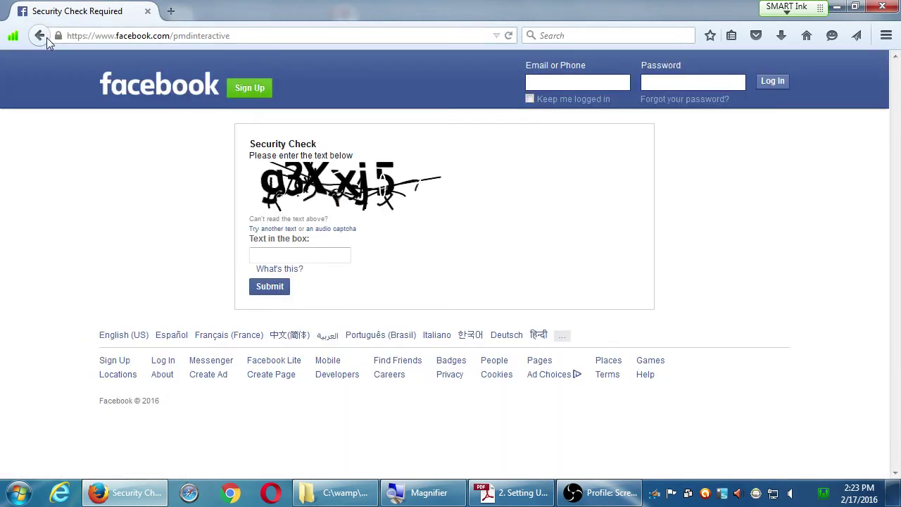
pyautogui.click(40, 36)
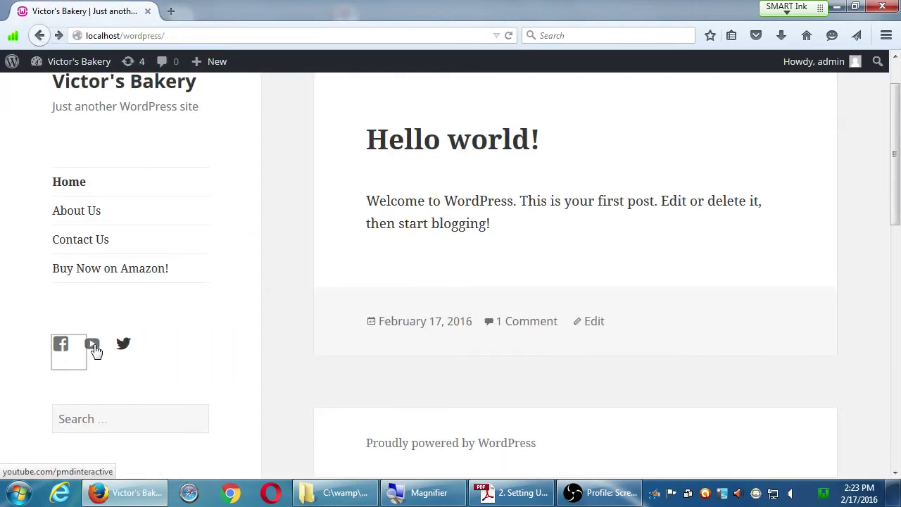
pyautogui.click(93, 347)
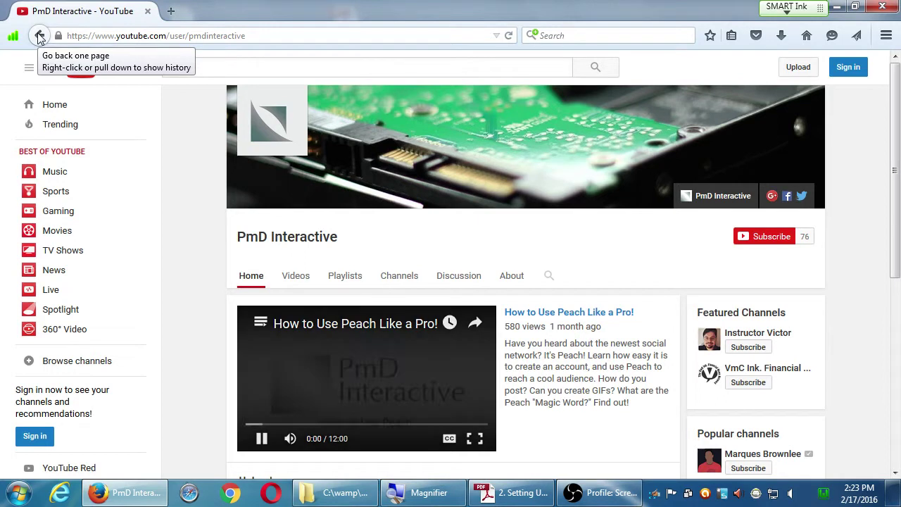
pyautogui.click(39, 36)
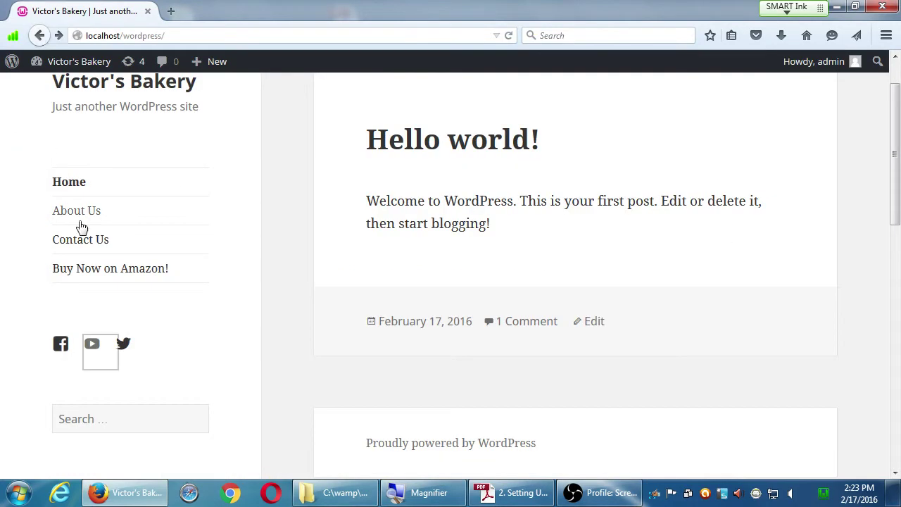
pyautogui.click(125, 346)
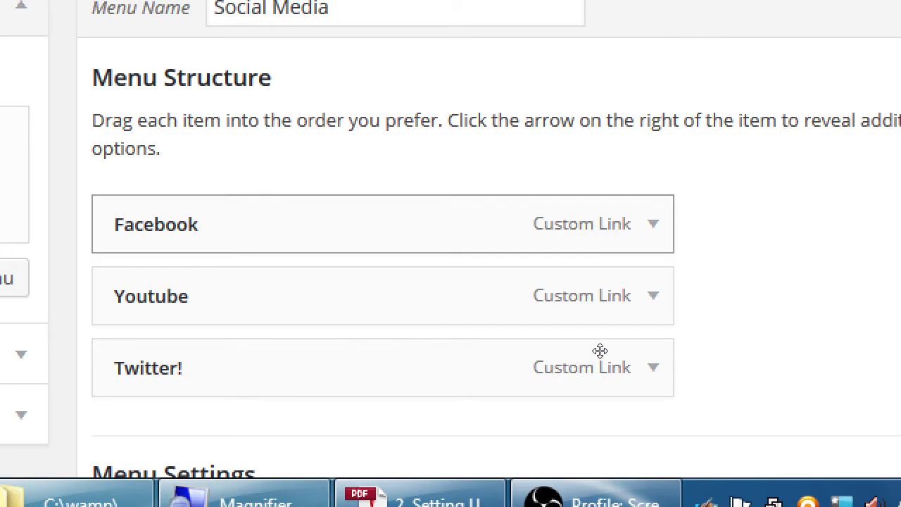
# - Set the Facebook and Youtube menu items to open in a new window/tab
pyautogui.press('Return')
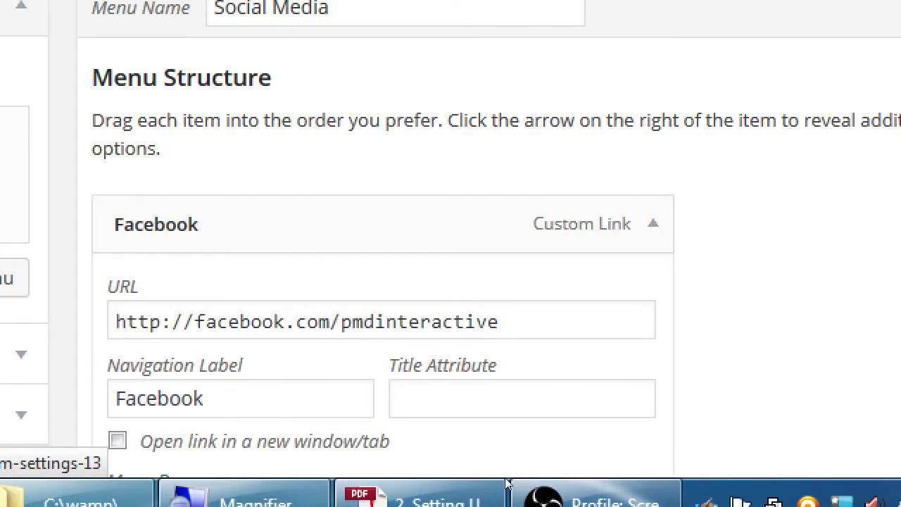
pyautogui.click(441, 472)
pyautogui.scroll(-5, 439, 471)
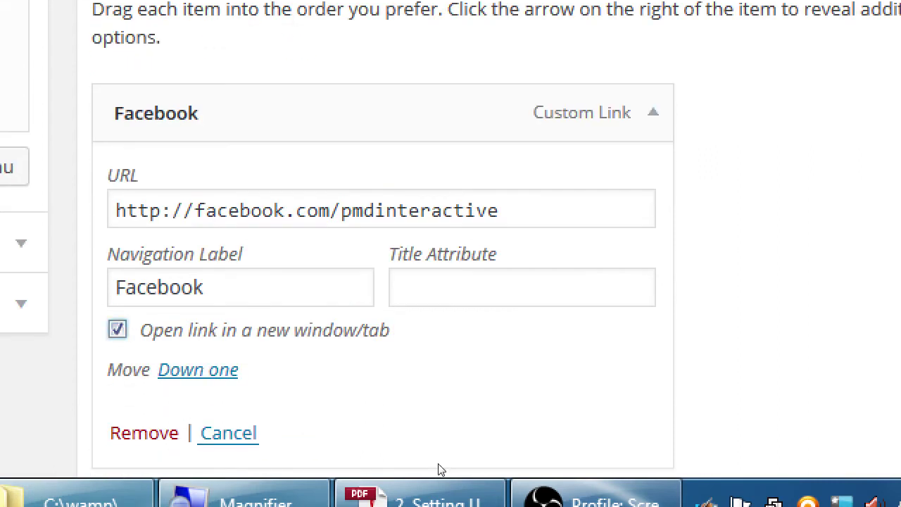
pyautogui.press('Tab')
pyautogui.press('Return')
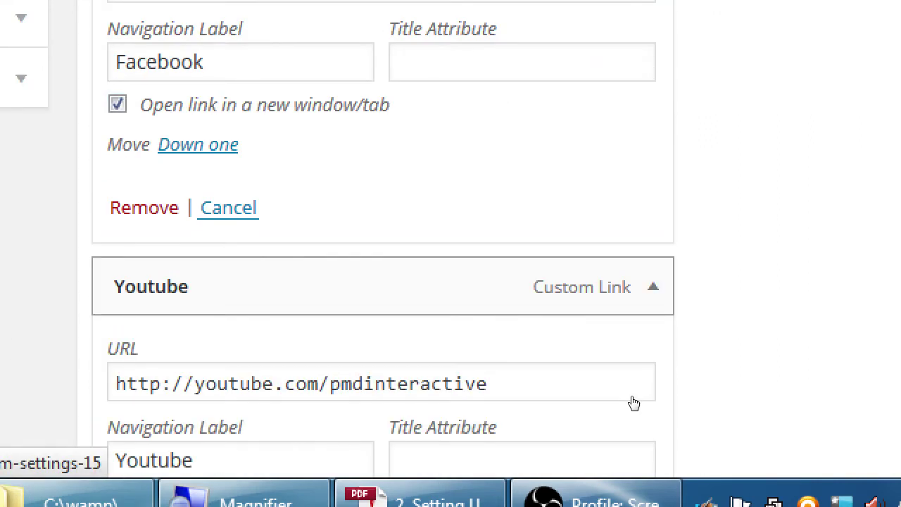
pyautogui.scroll(-2, 613, 416)
pyautogui.scroll(-2, 604, 431)
pyautogui.press('Tab')
pyautogui.press('space')
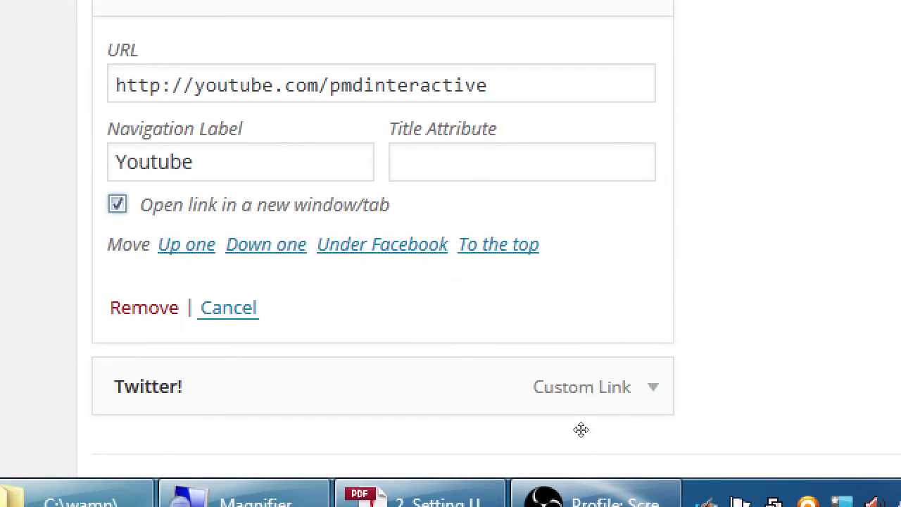
# - Set the Twitter! menu item to open in a new window/tab too
pyautogui.press('Tab')
pyautogui.press('Return')
pyautogui.scroll(-3, 623, 442)
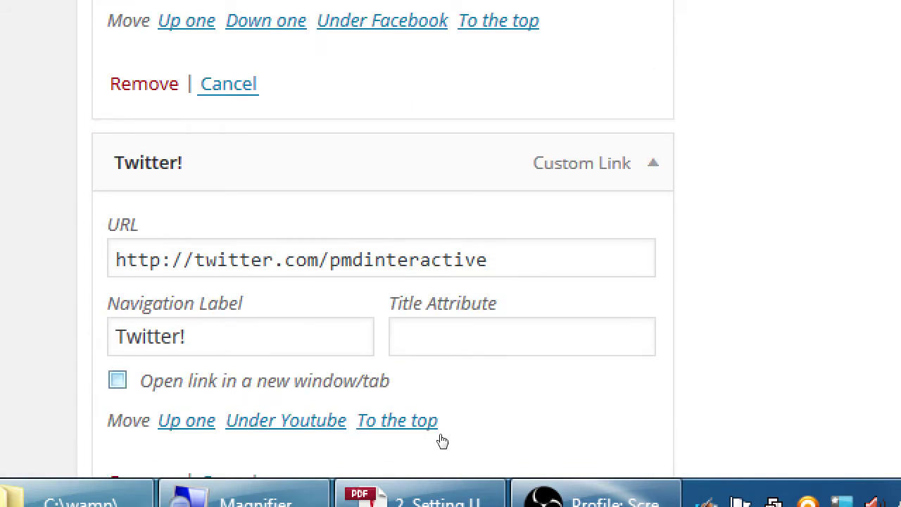
pyautogui.press('space')
pyautogui.scroll(1, 444, 433)
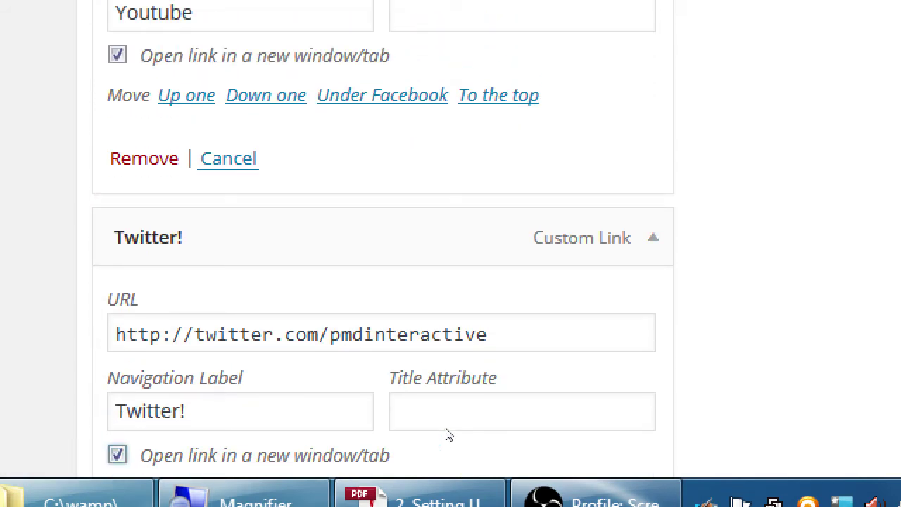
pyautogui.scroll(6, 440, 423)
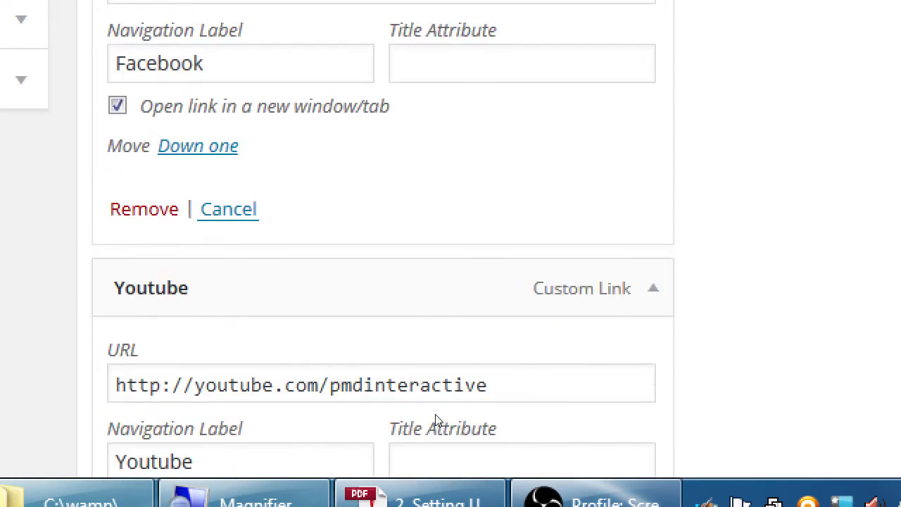
pyautogui.scroll(-1, 438, 418)
pyautogui.scroll(2, 439, 416)
pyautogui.scroll(1, 438, 411)
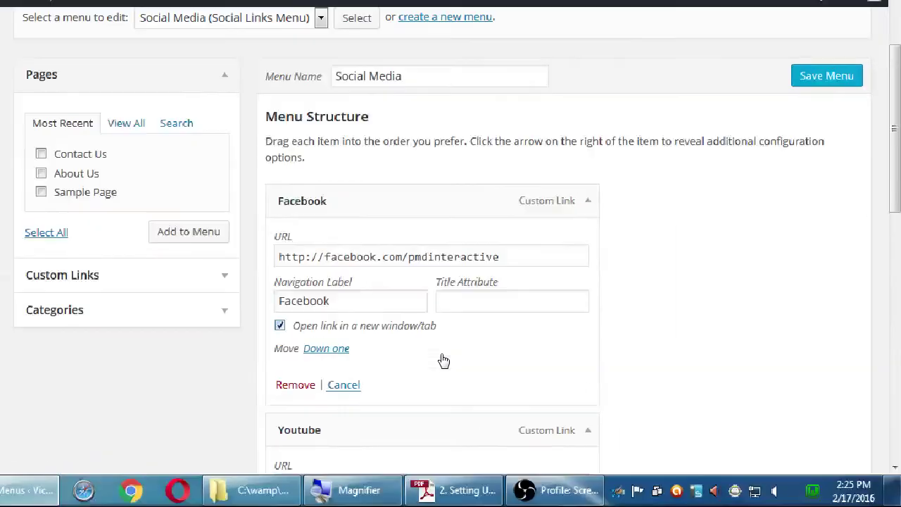
pyautogui.scroll(3, 443, 360)
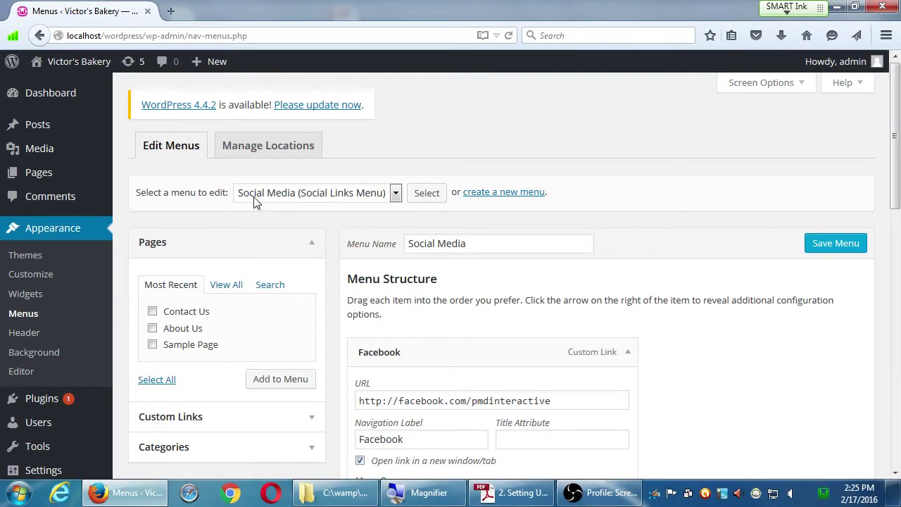
# - Stay on the Menus page, save the Social Media menu, and check Facebook's new-tab setting
pyautogui.click(88, 64)
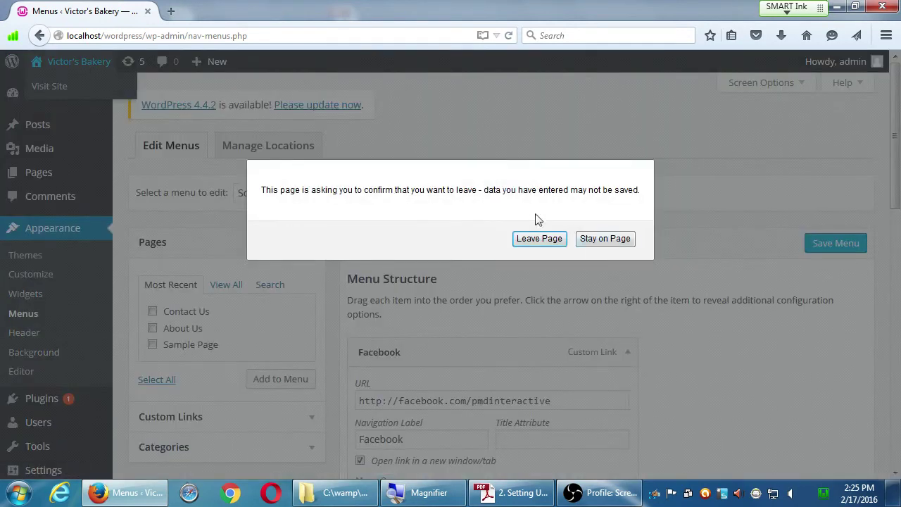
pyautogui.click(604, 242)
pyautogui.click(822, 246)
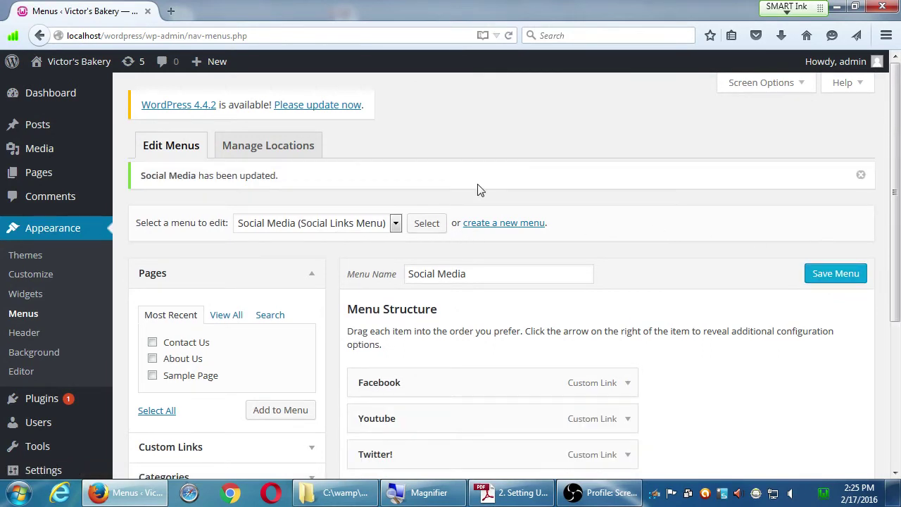
pyautogui.scroll(-2, 515, 212)
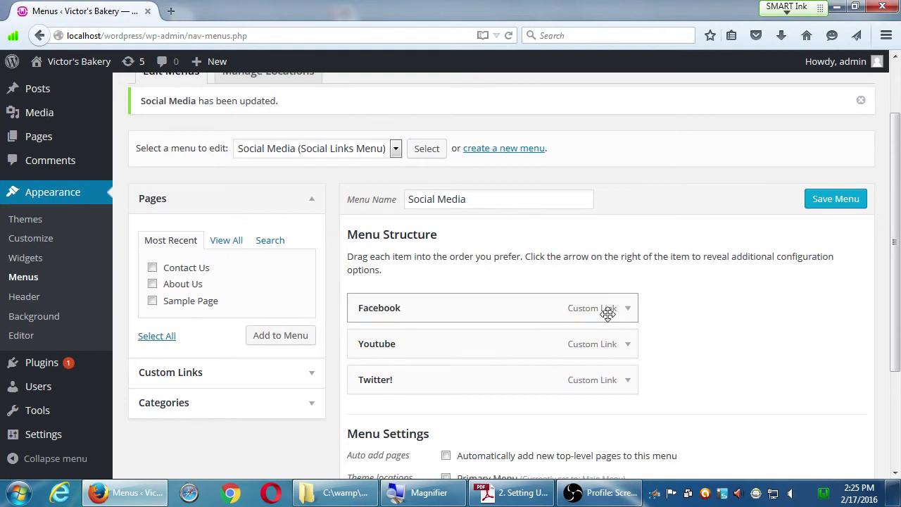
pyautogui.click(628, 310)
pyautogui.scroll(-3, 725, 337)
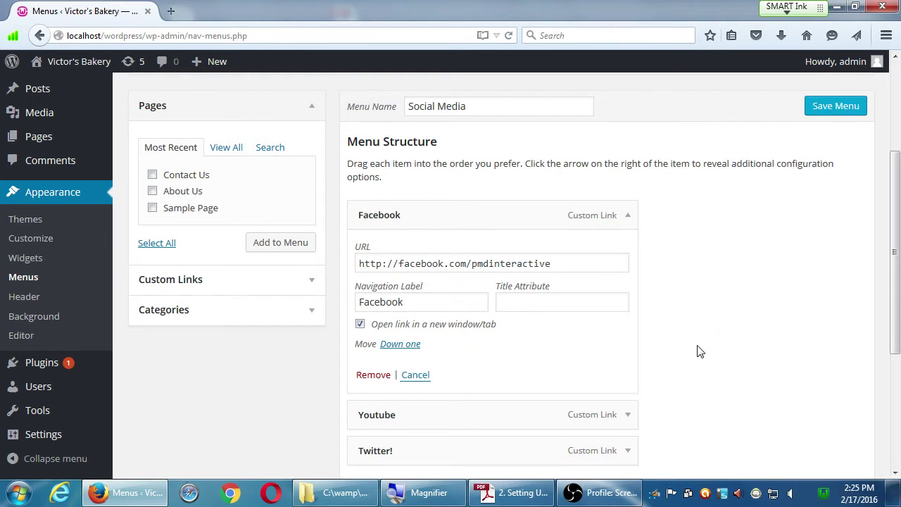
pyautogui.click(897, 73)
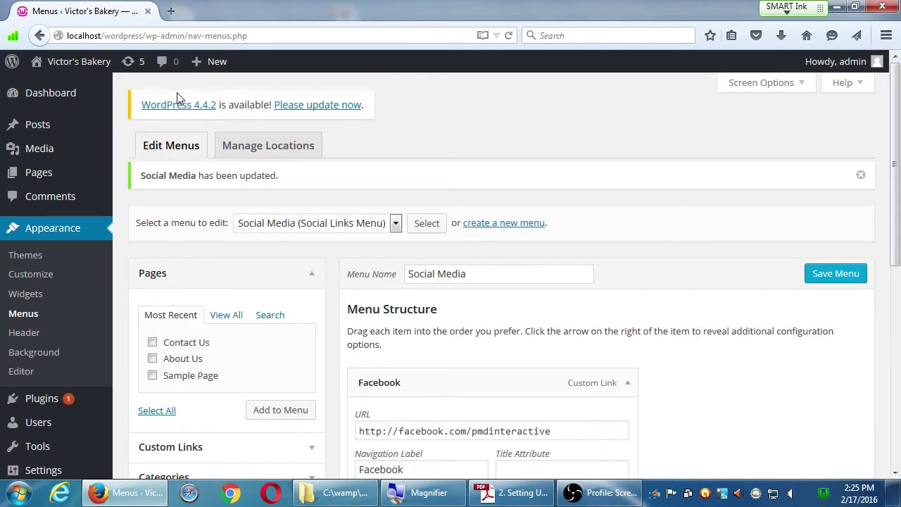
# - View the live Victor's Bakery front page and scroll through it
pyautogui.click(62, 63)
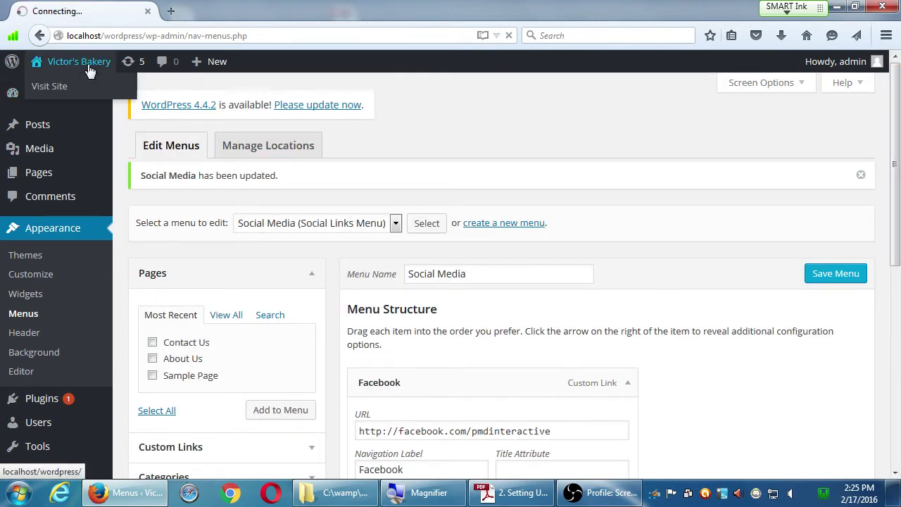
pyautogui.scroll(-4, 292, 197)
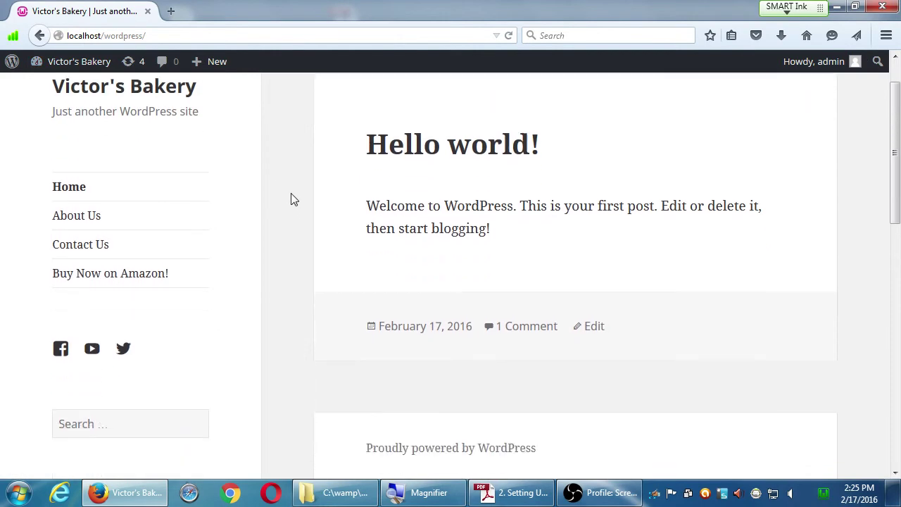
pyautogui.scroll(-5, 293, 199)
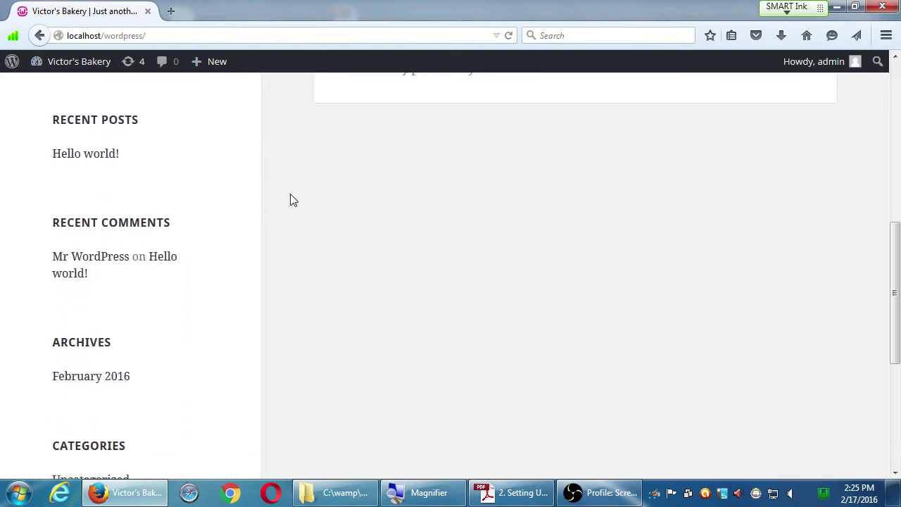
pyautogui.scroll(2, 294, 201)
pyautogui.scroll(5, 294, 200)
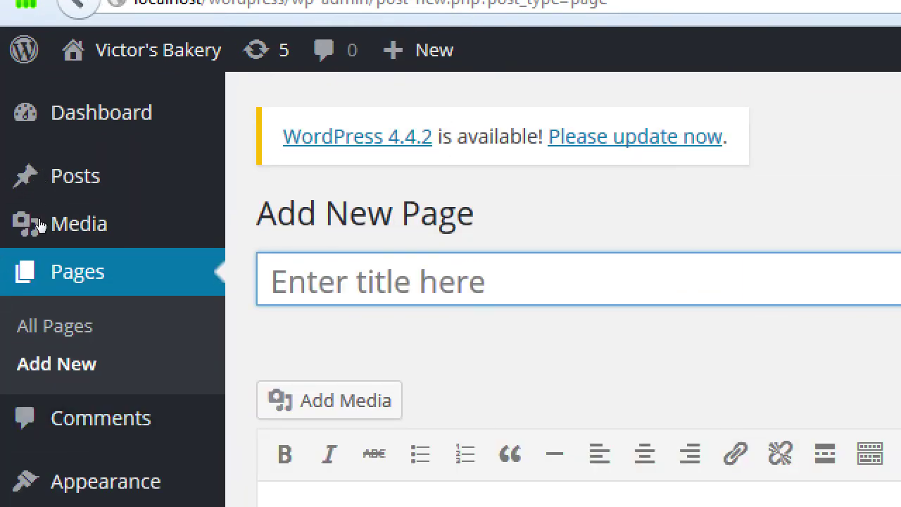
# - Publish a page titled Home with the body text 'Welcome to Victor's Bakery'
pyautogui.press('shift')
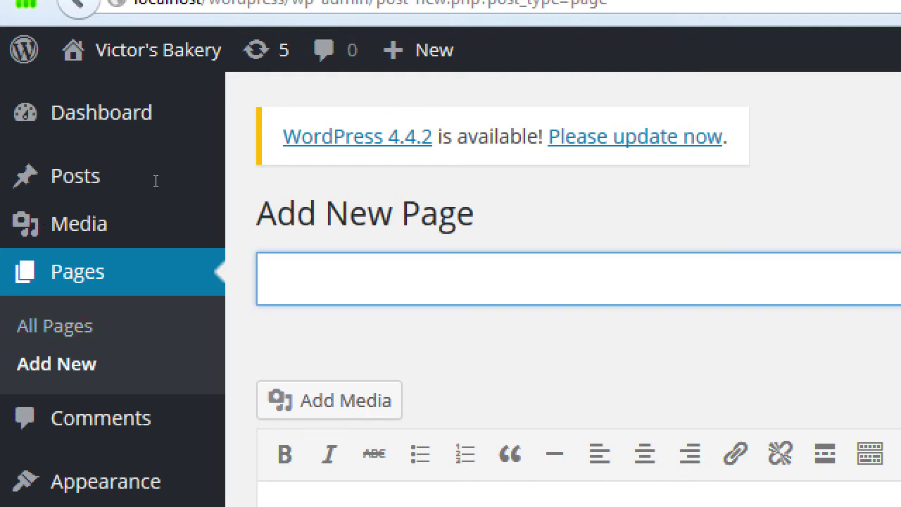
pyautogui.write('Home')
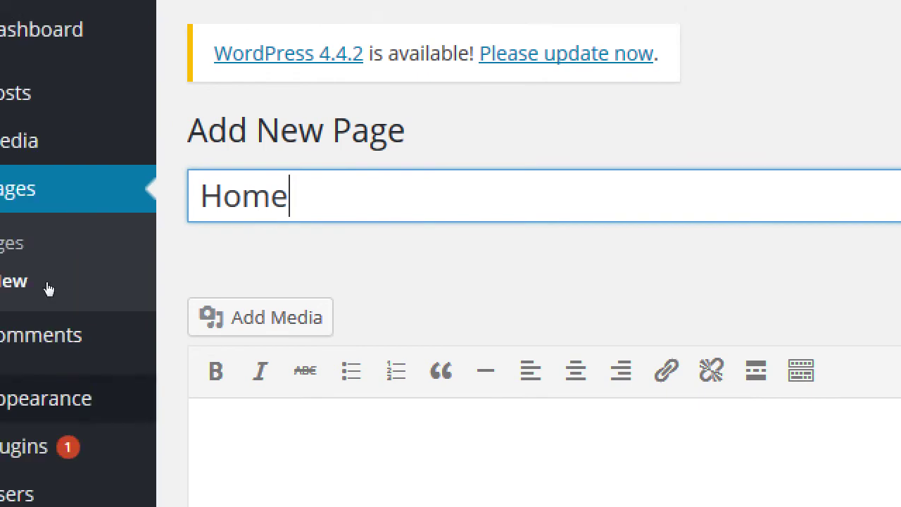
pyautogui.press('Tab')
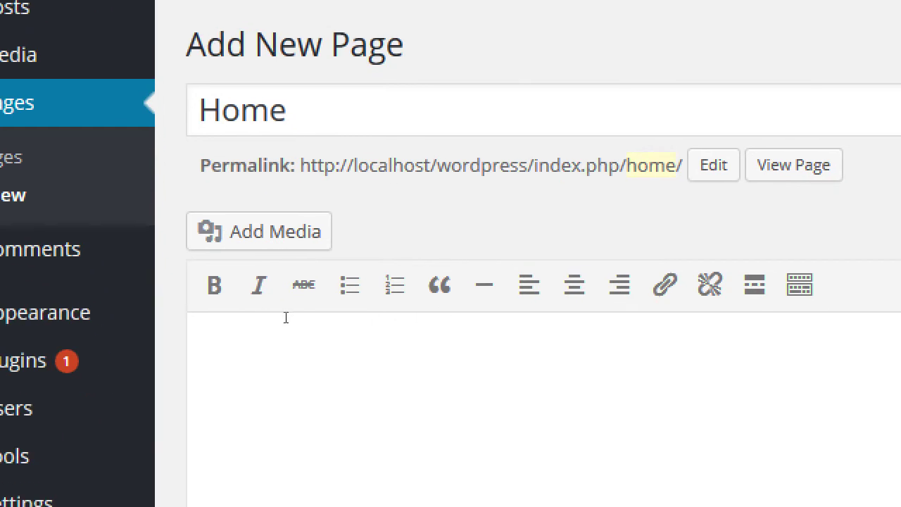
pyautogui.write('WElcom')
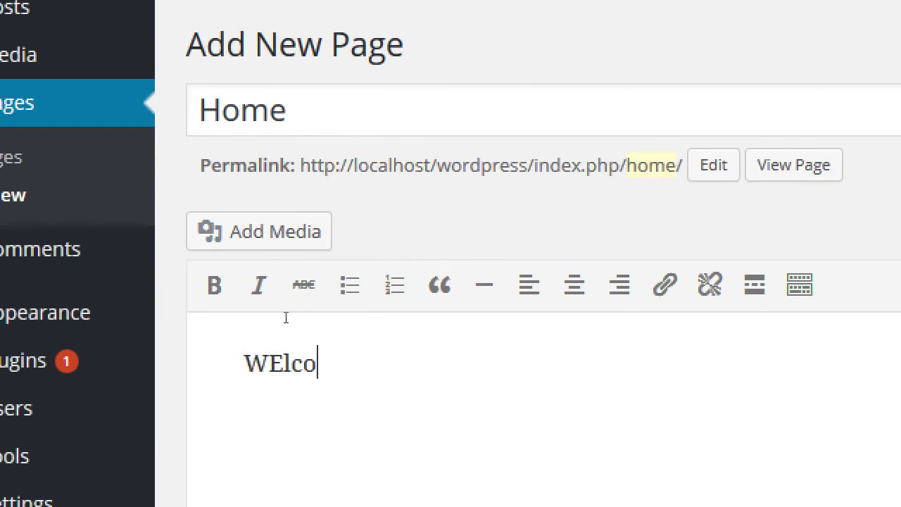
pyautogui.press('BackSpace')
pyautogui.press('BackSpace')
pyautogui.press('BackSpace')
pyautogui.press('BackSpace')
pyautogui.press('BackSpace')
pyautogui.write('elcome to Vi')
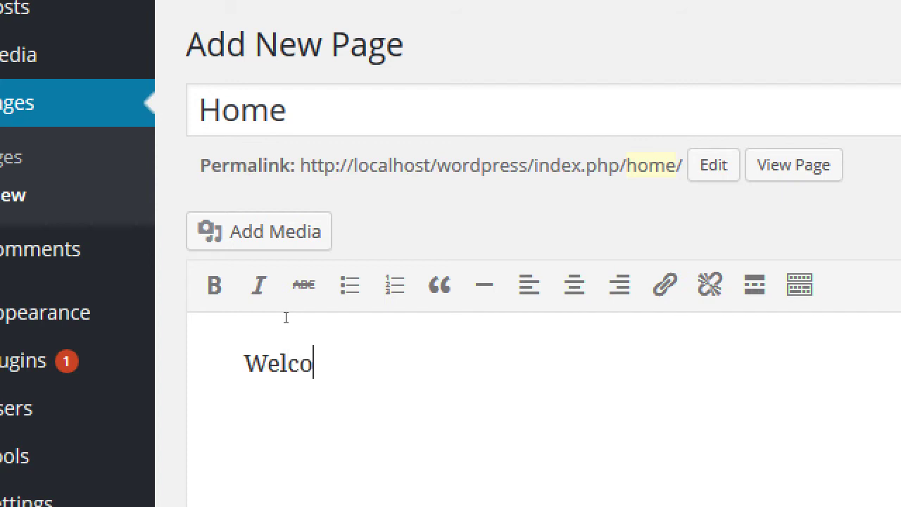
pyautogui.write("ctor's Bakery")
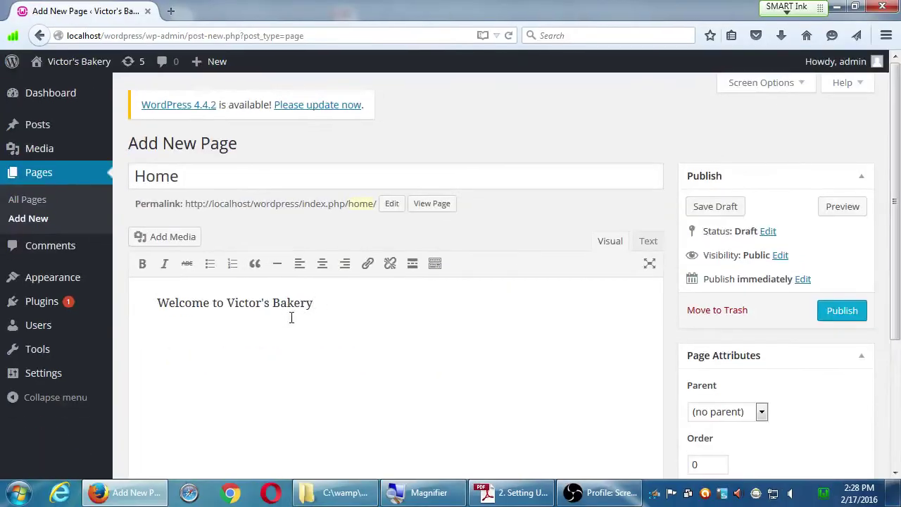
pyautogui.click(839, 319)
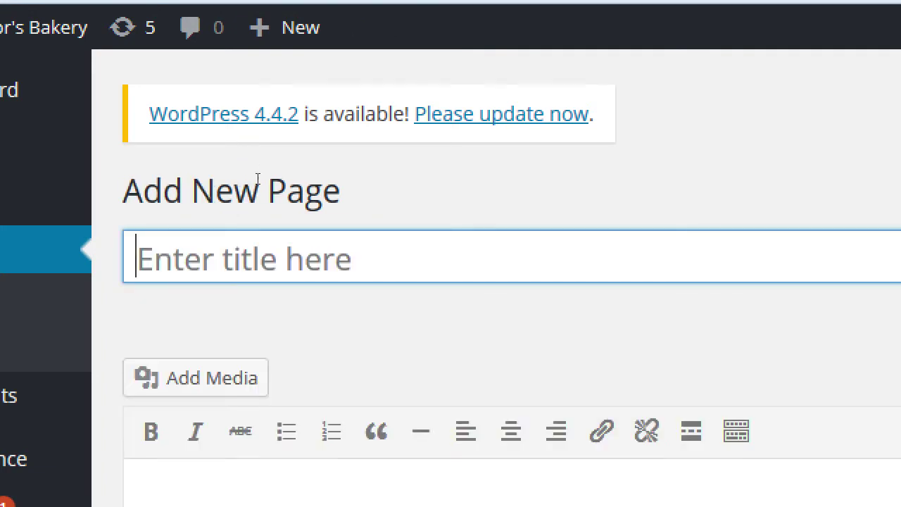
# - Title the new page Blog, give it the body 'Read our blog', and publish it
pyautogui.write('Blog')
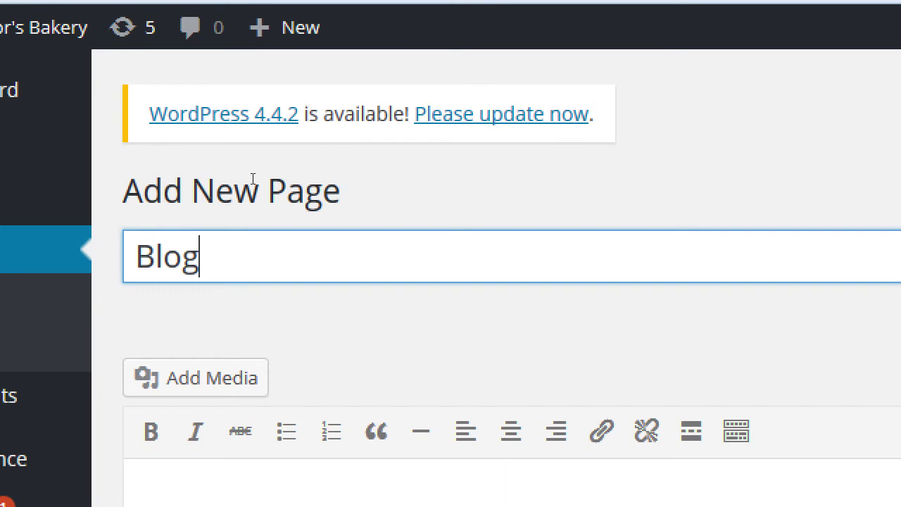
pyautogui.press('Tab')
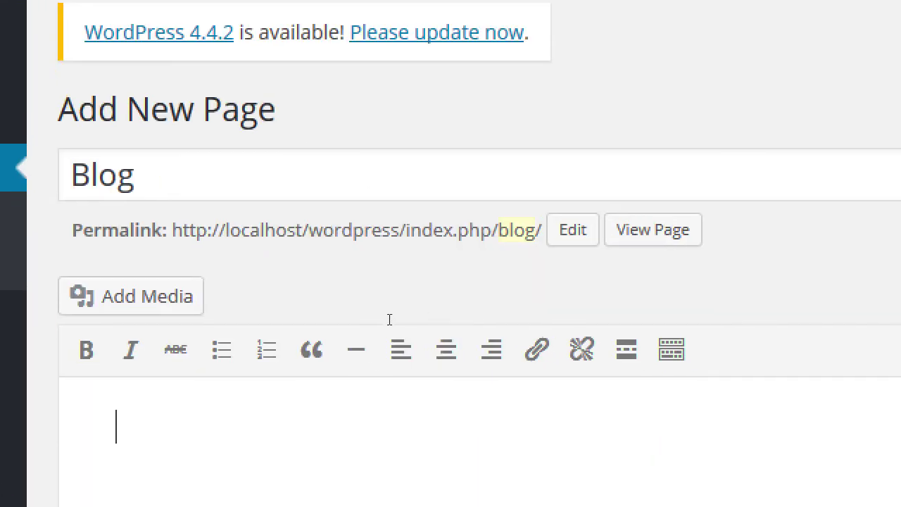
pyautogui.write('Read our blog')
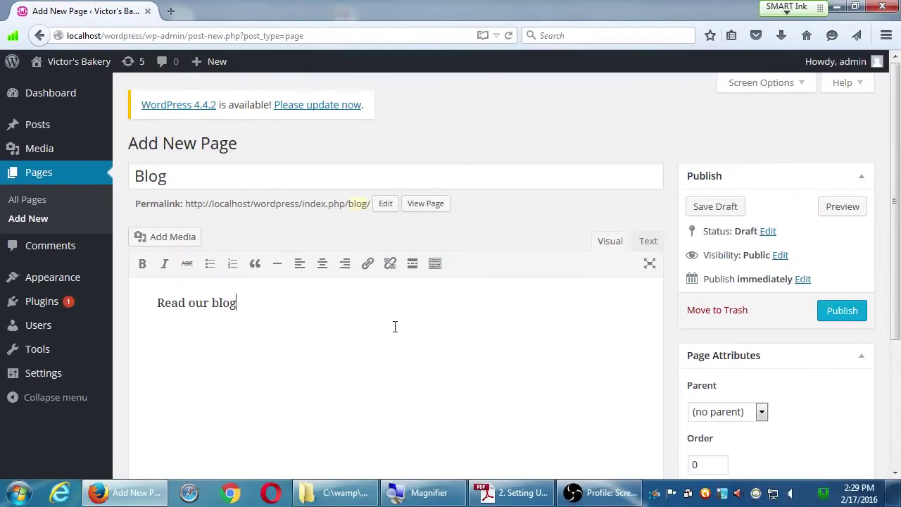
pyautogui.click(827, 314)
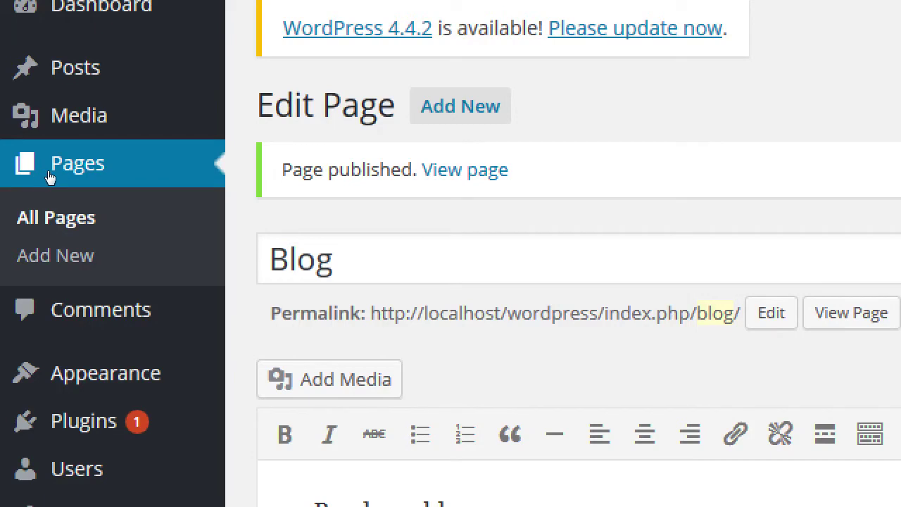
# - Move Sample Page to the Trash from the All Pages list
pyautogui.click(37, 207)
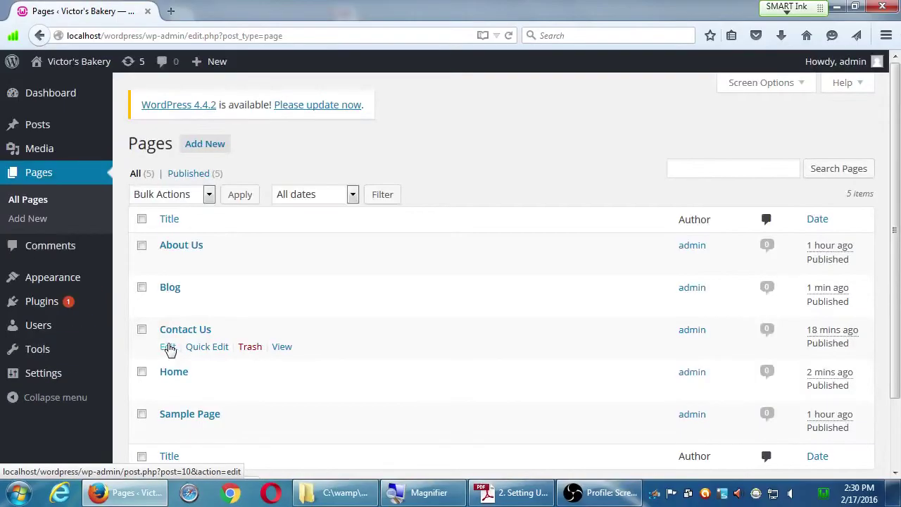
pyautogui.scroll(-1, 296, 227)
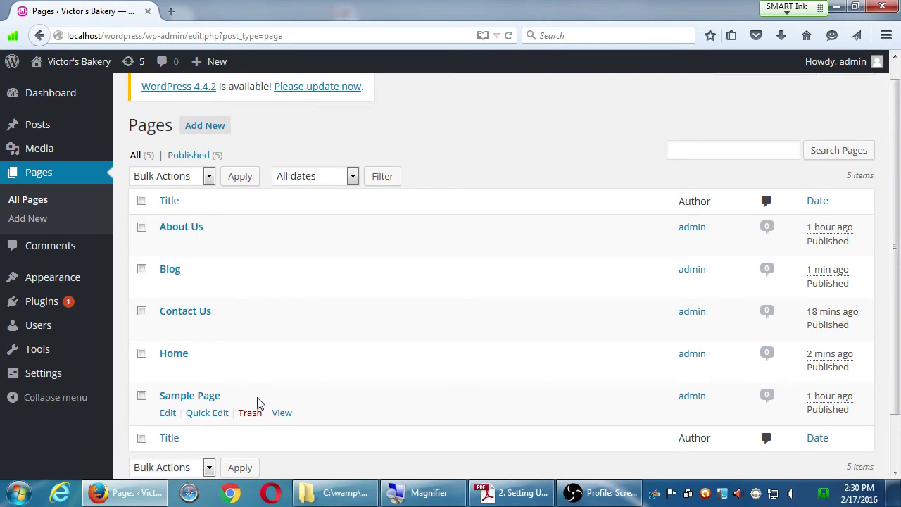
pyautogui.scroll(-1, 345, 388)
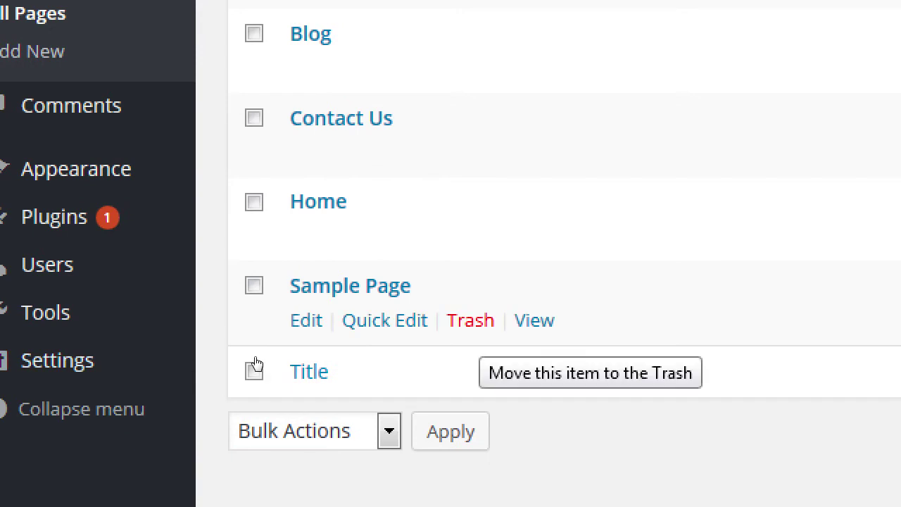
pyautogui.press('Tab')
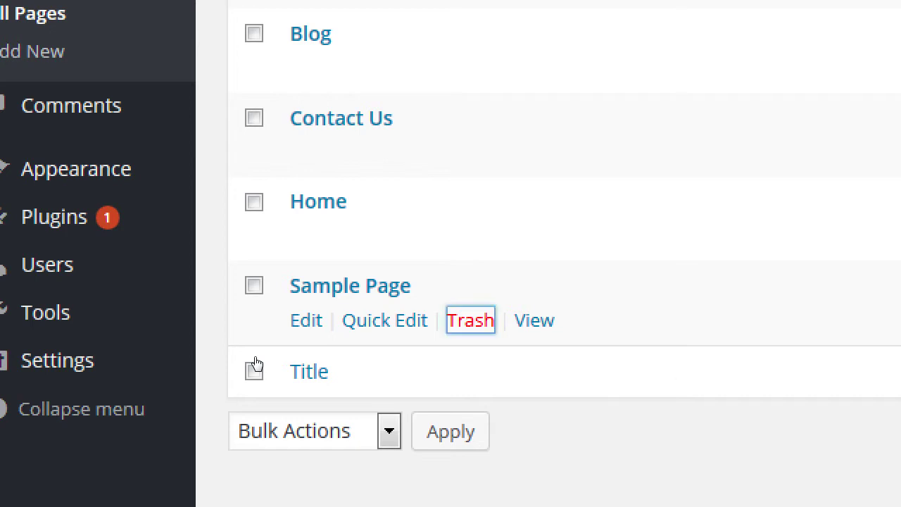
pyautogui.press('Return')
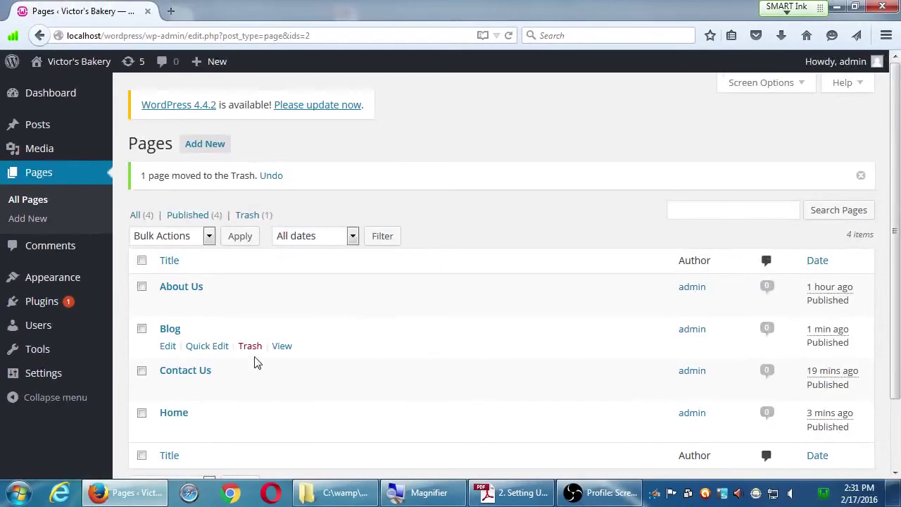
pyautogui.click(837, 10)
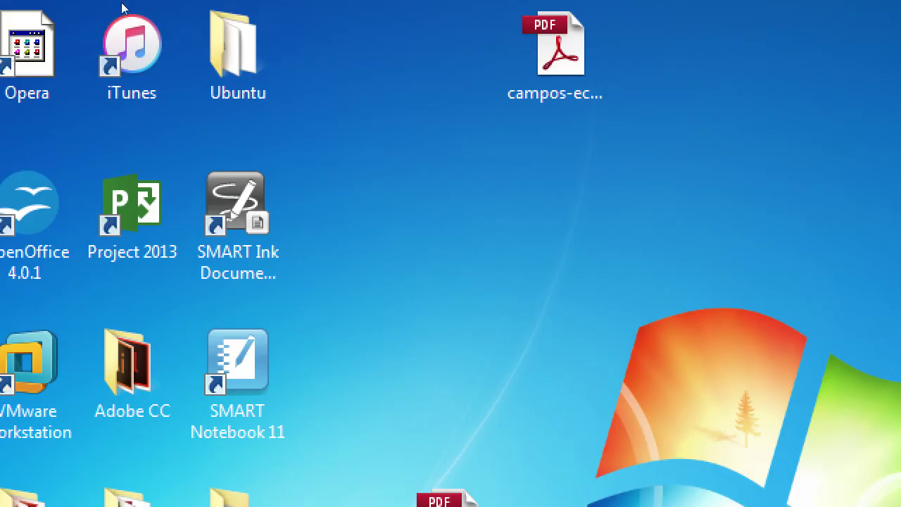
pyautogui.press('c')
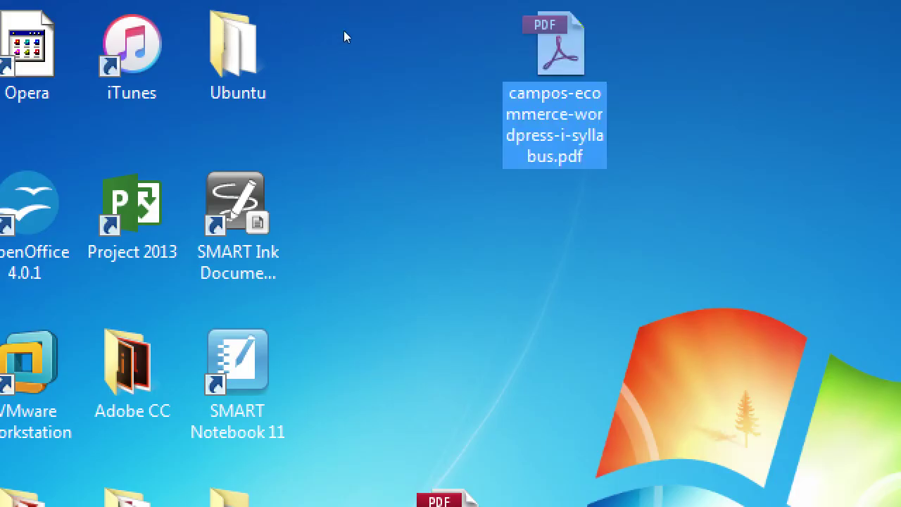
pyautogui.press('Delete')
pyautogui.press('Return')
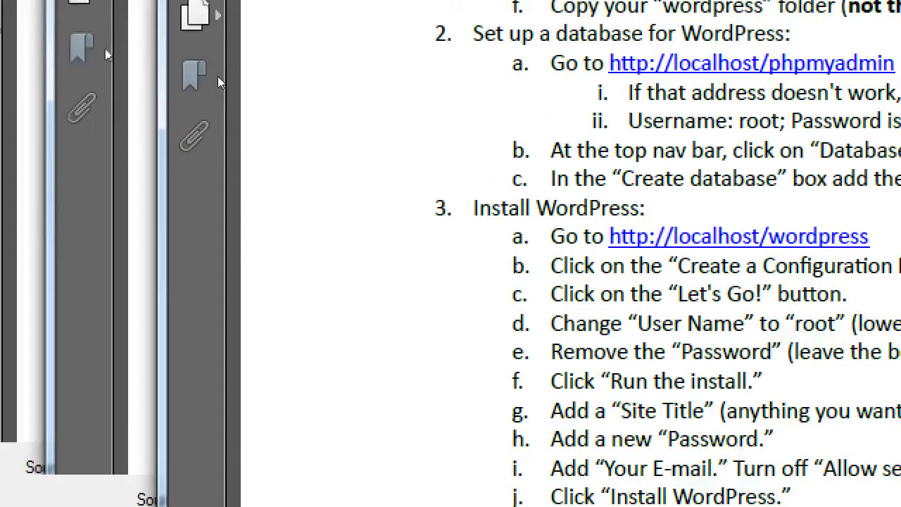
pyautogui.hotkey('alt', 'Tab')
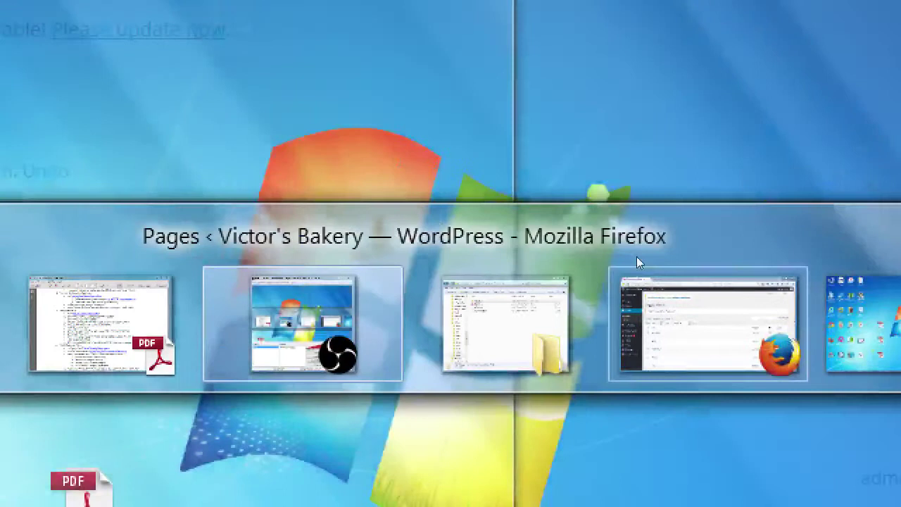
pyautogui.click(627, 268)
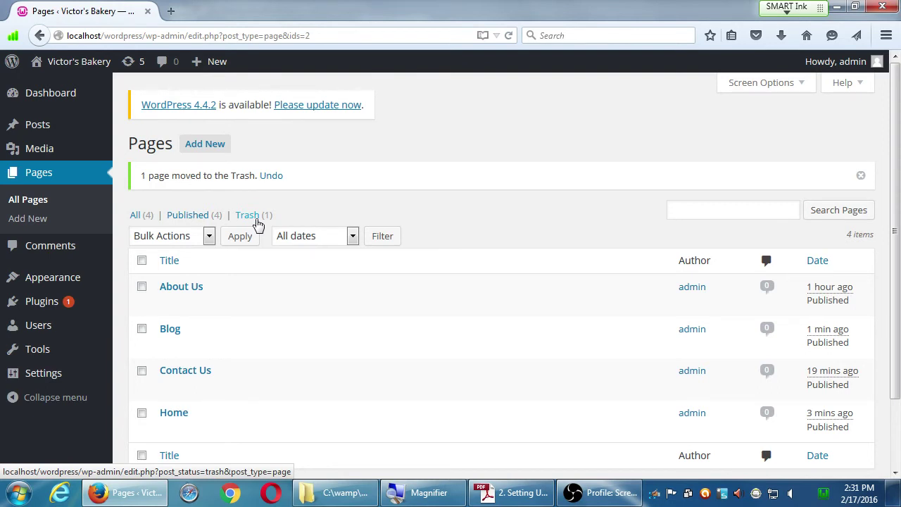
pyautogui.scroll(-1, 257, 223)
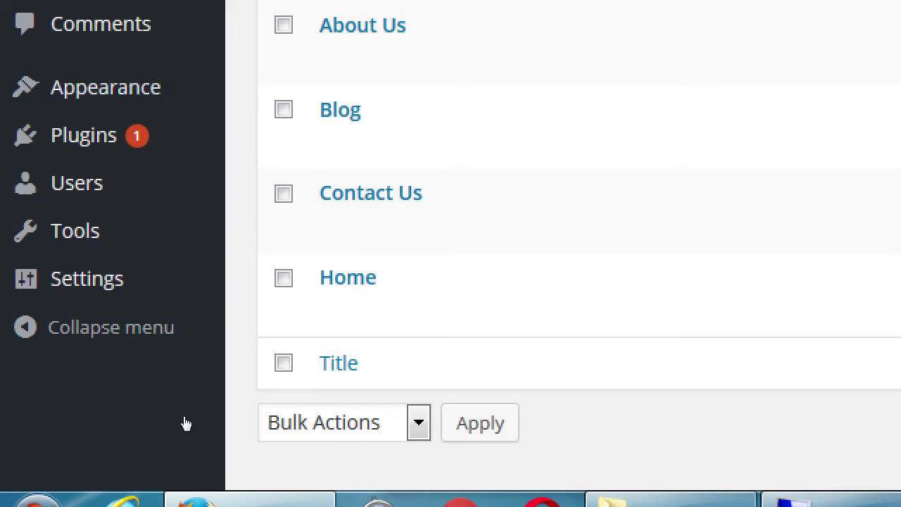
pyautogui.moveTo(85, 382)
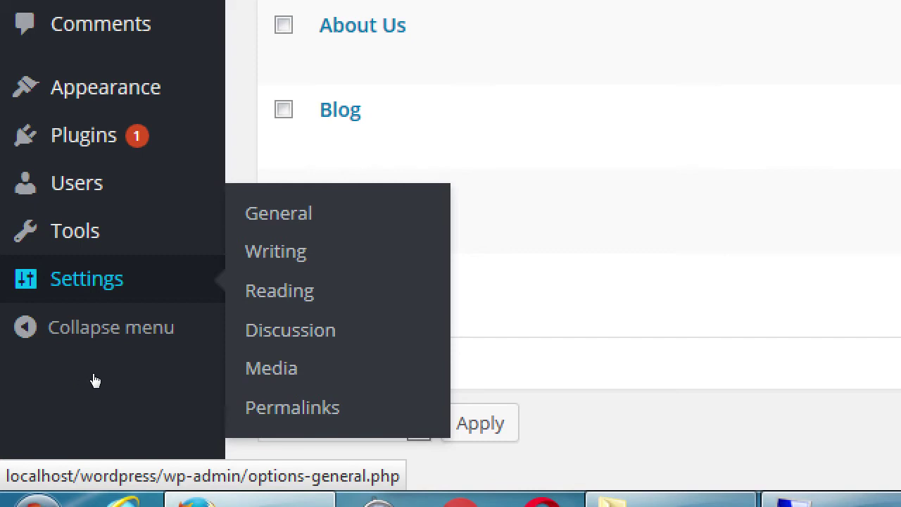
# - Open the Reading Settings page, where the front page currently shows the latest posts
pyautogui.press('Tab')
pyautogui.press('Tab')
pyautogui.press('Return')
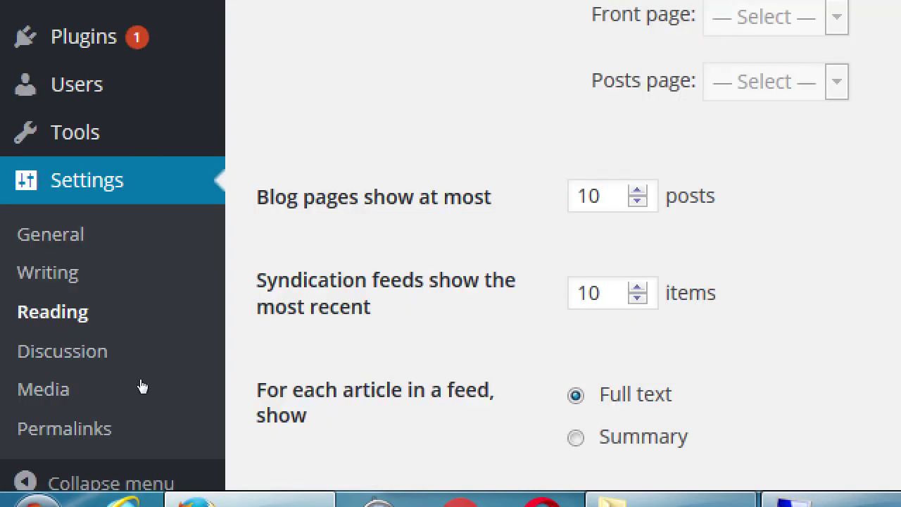
pyautogui.press('Tab')
pyautogui.press('Tab')
pyautogui.press('Tab')
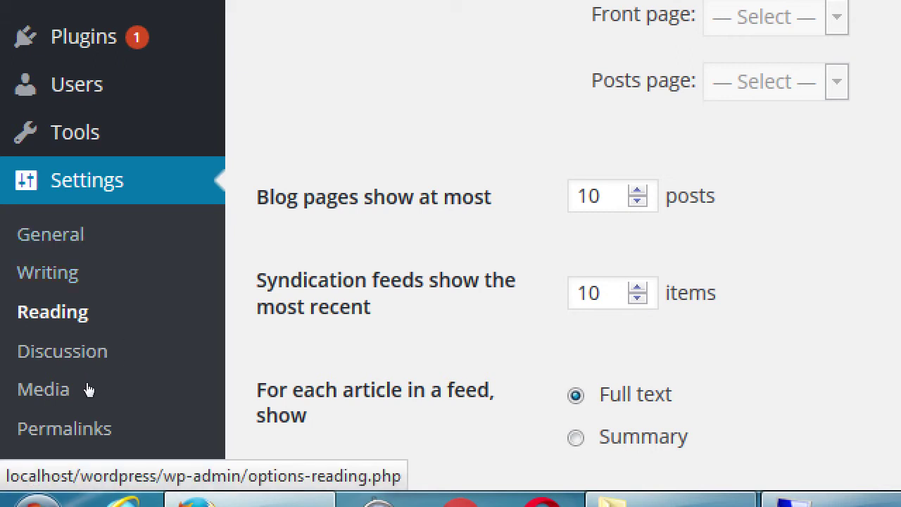
pyautogui.hotkey('shift', 'Tab')
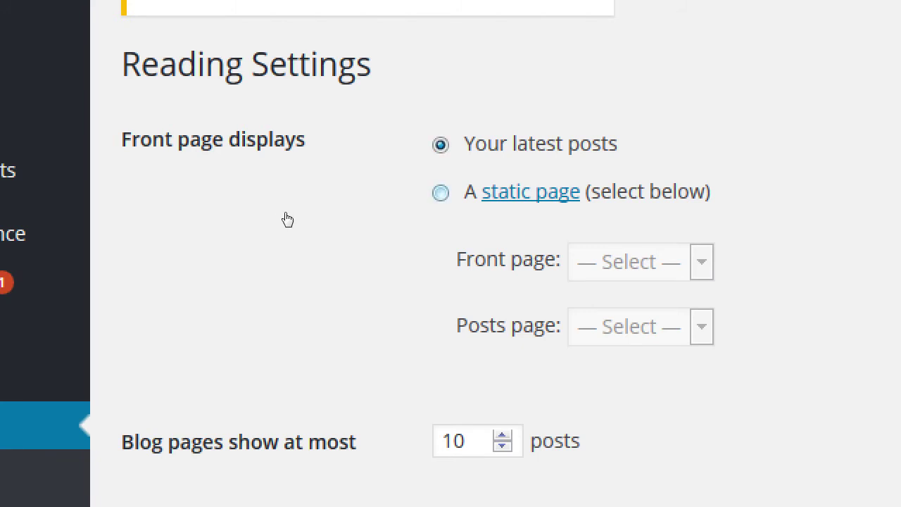
# - Choose 'A static page', with Home as the front page and Blog as the posts page
pyautogui.press('Down')
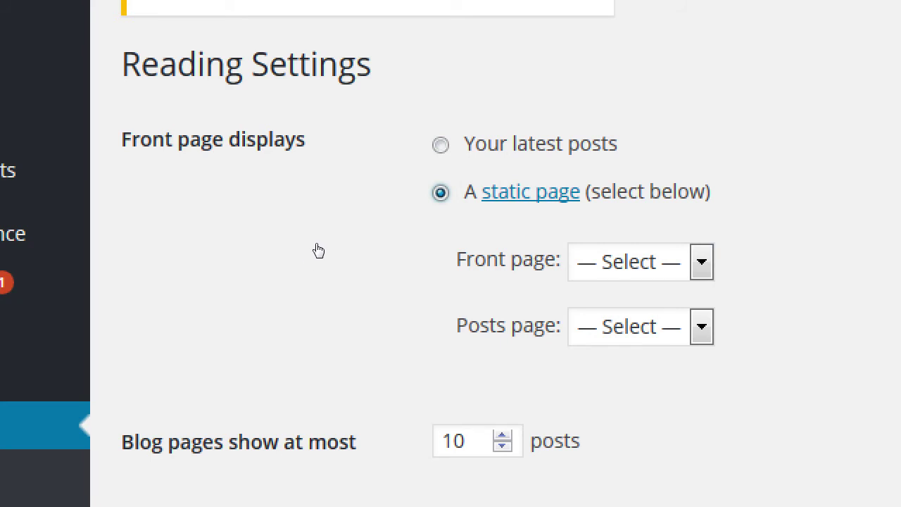
pyautogui.press('Tab')
pyautogui.press('Tab')
pyautogui.hotkey('alt', 'Down')
pyautogui.press('b')
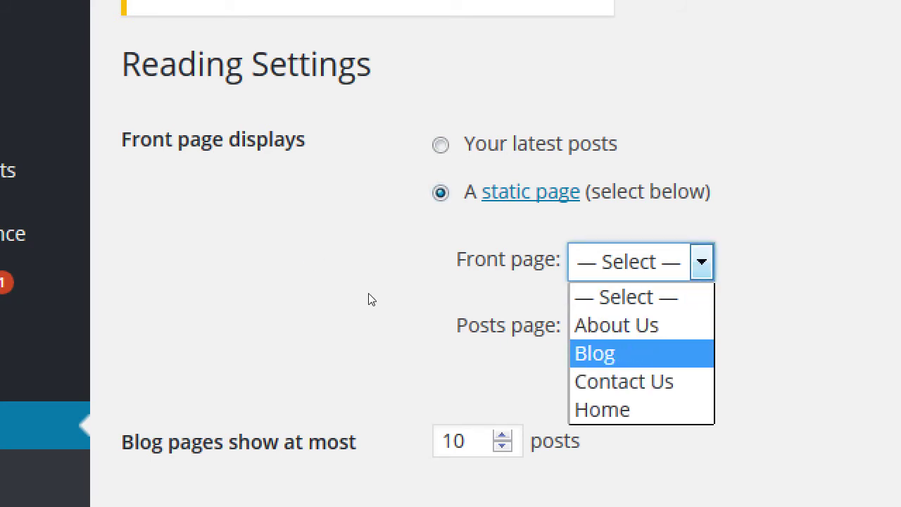
pyautogui.press('h')
pyautogui.press('Return')
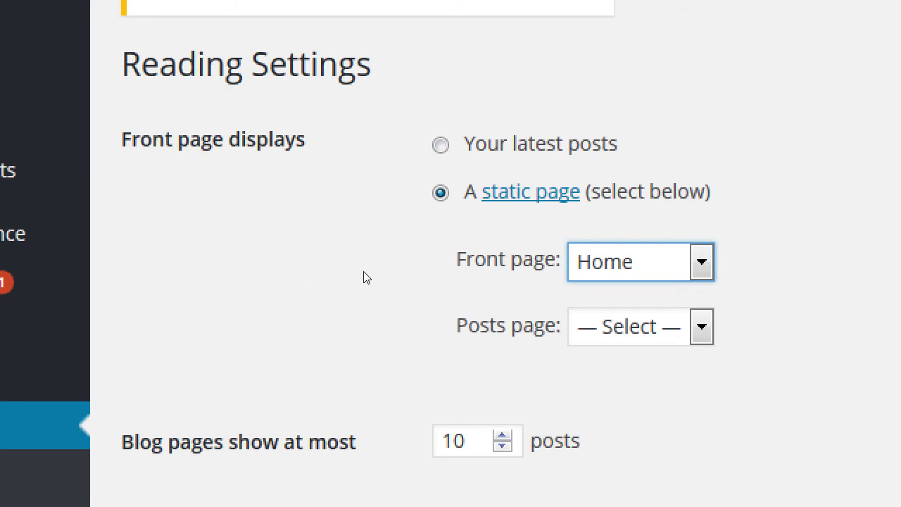
pyautogui.press('Tab')
pyautogui.hotkey('alt', 'Down')
pyautogui.press('b')
pyautogui.press('Return')
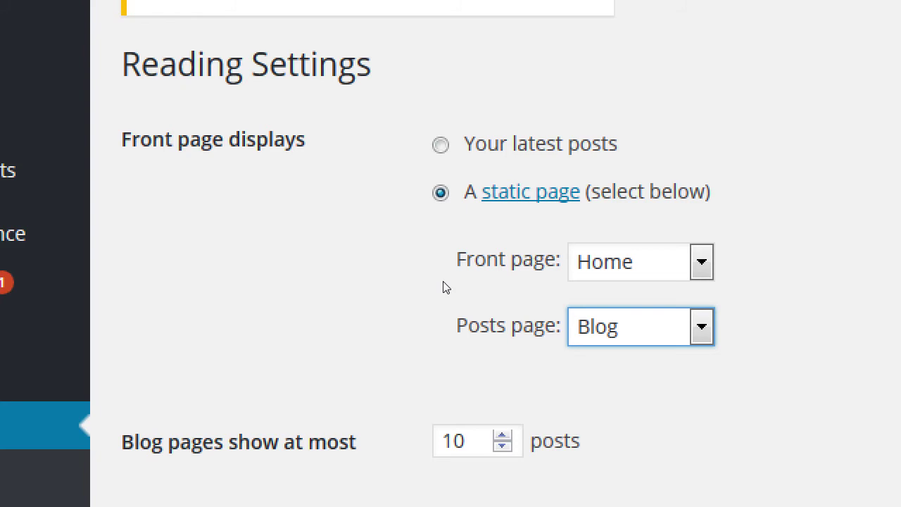
pyautogui.scroll(-2, 809, 348)
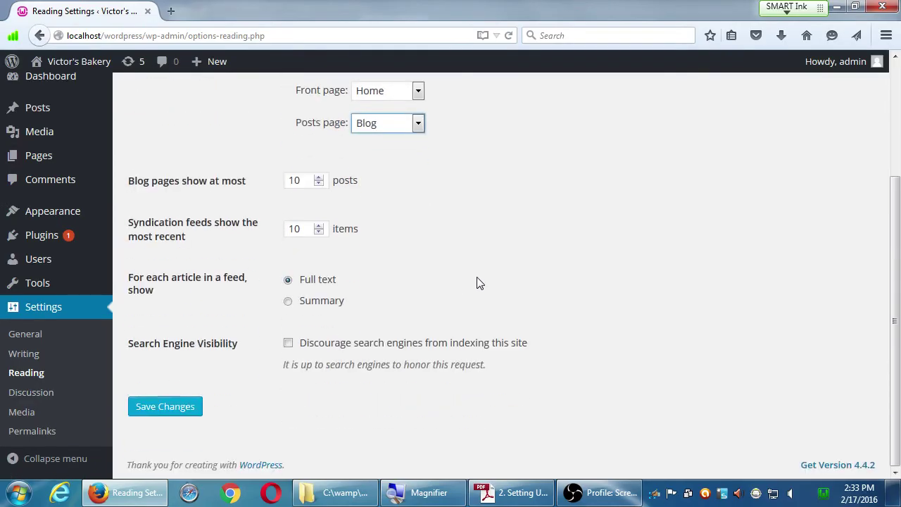
# - Save the Reading settings and visit the live site, now opening on the Home welcome page
pyautogui.click(185, 417)
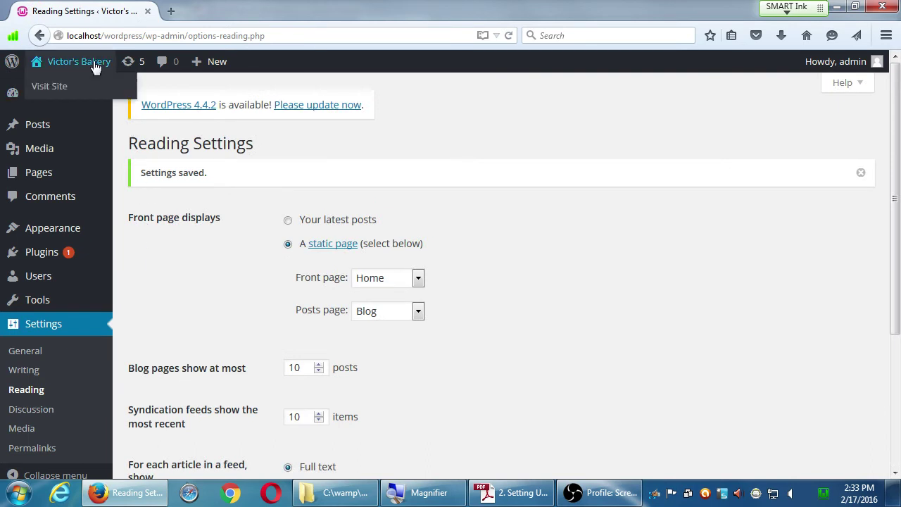
pyautogui.click(95, 64)
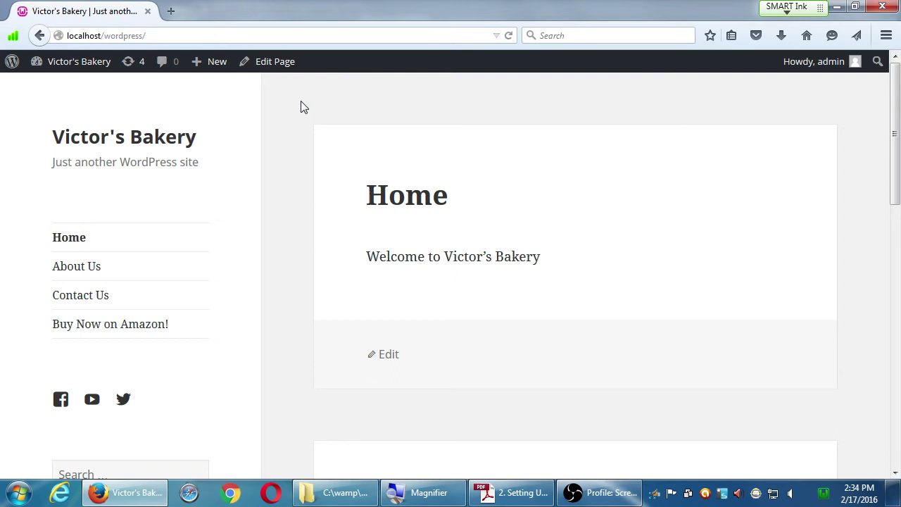
pyautogui.moveTo(70, 71)
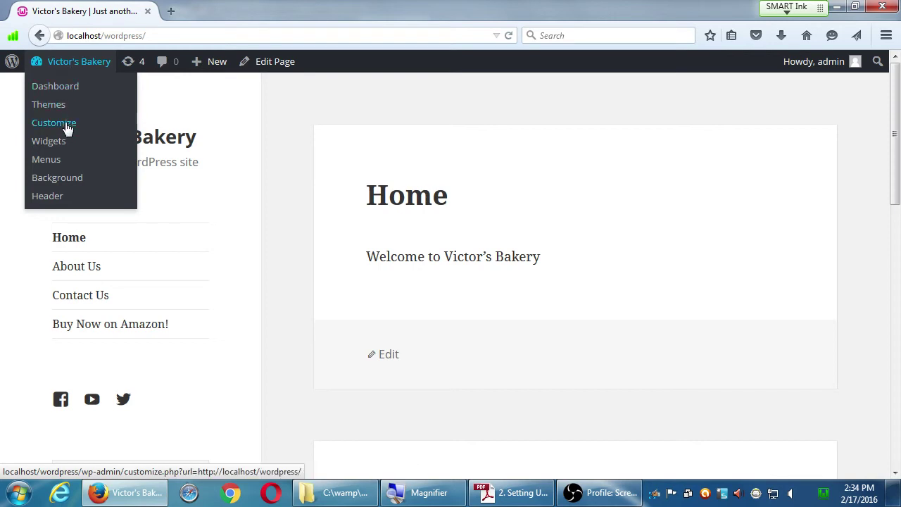
# - Add the Blog page to the Social Media menu in the menu editor
pyautogui.click(46, 162)
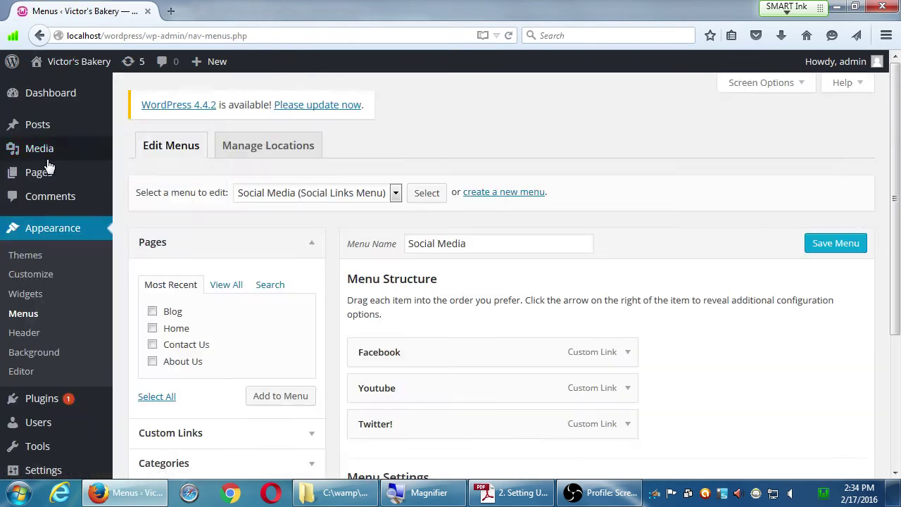
pyautogui.moveTo(49, 164)
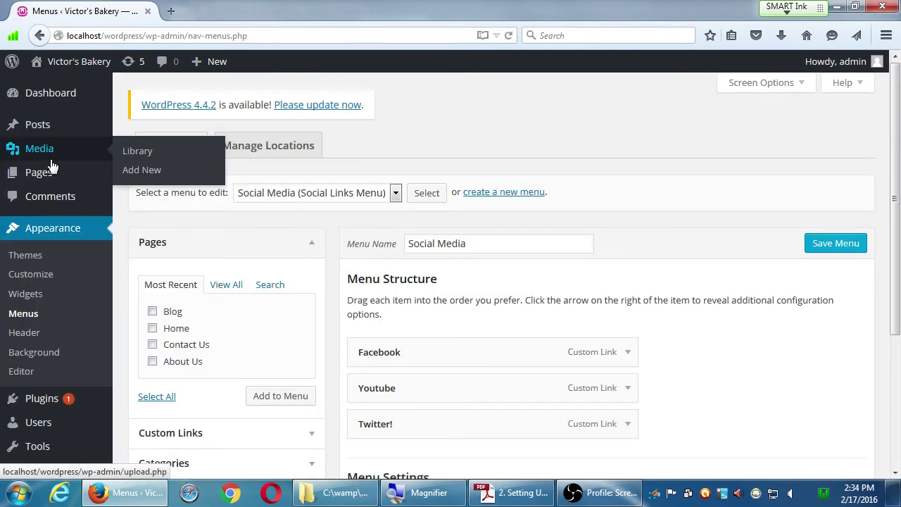
pyautogui.click(153, 311)
pyautogui.click(258, 397)
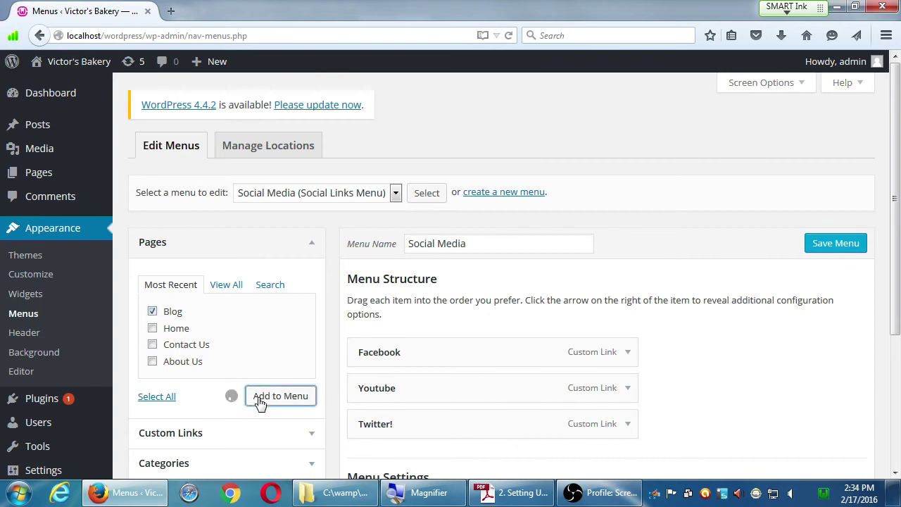
pyautogui.scroll(-1, 261, 403)
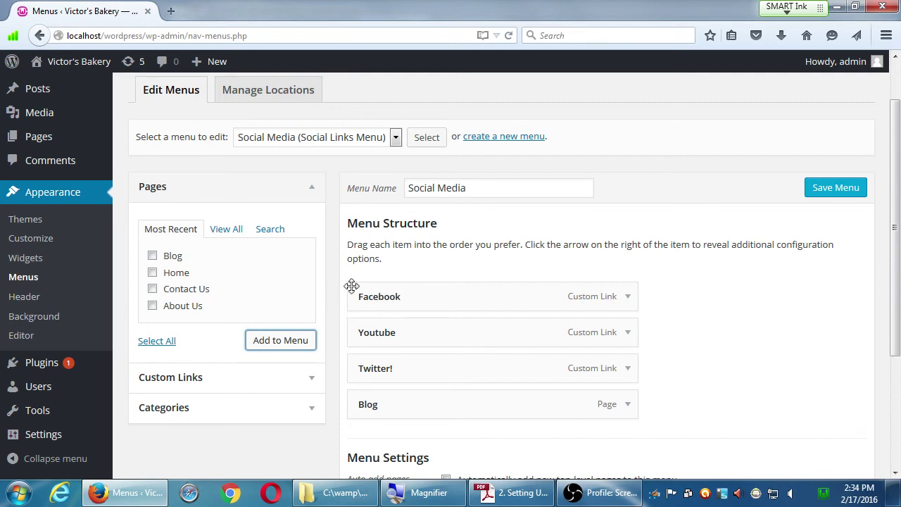
# - Remove the mistakenly added Blog item, leaving Facebook, Youtube and Twitter! in the Social Media menu
pyautogui.click(627, 407)
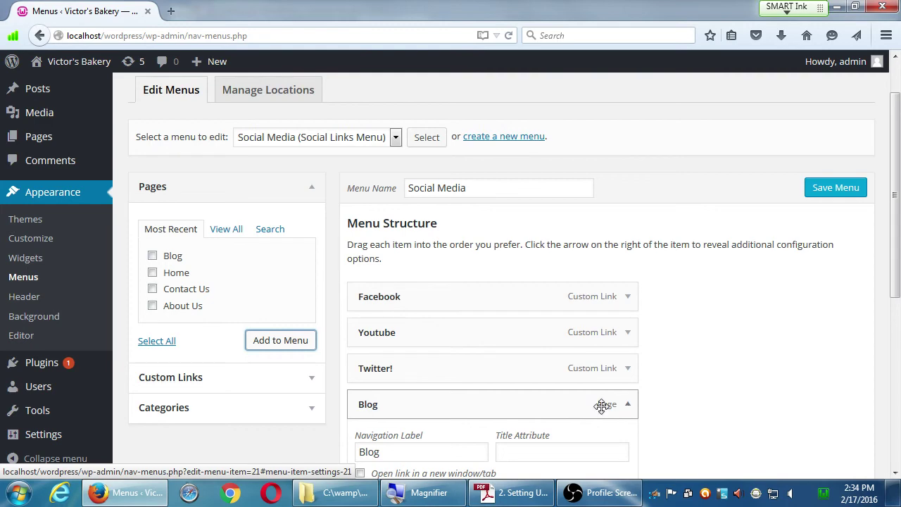
pyautogui.scroll(-3, 626, 410)
pyautogui.press('super+plus')
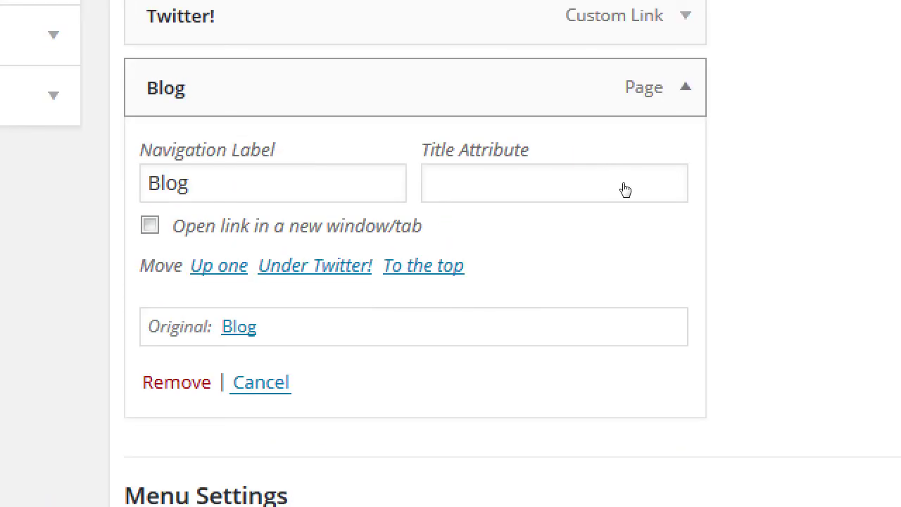
pyautogui.click(626, 188)
pyautogui.click(626, 231)
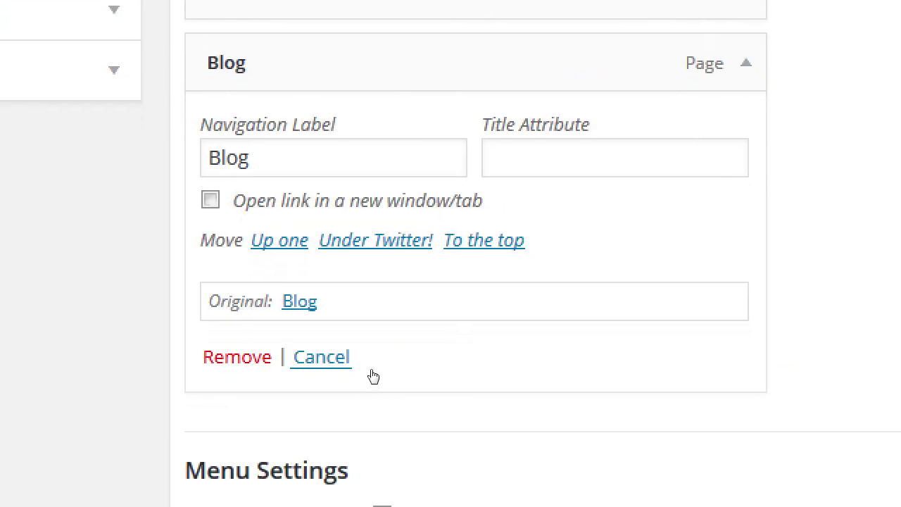
pyautogui.click(371, 371)
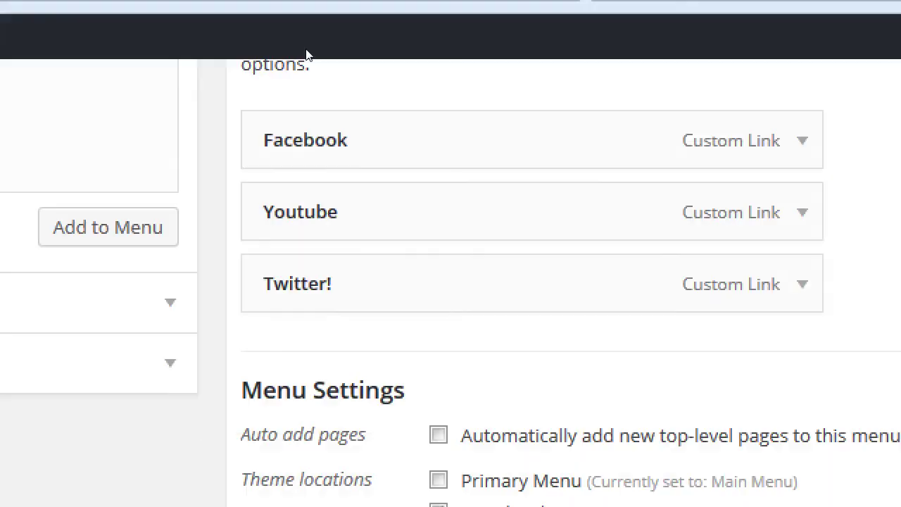
# - Switch the menu editor to the Main Menu without saving, and tick the Blog page
pyautogui.scroll(4, 346, 208)
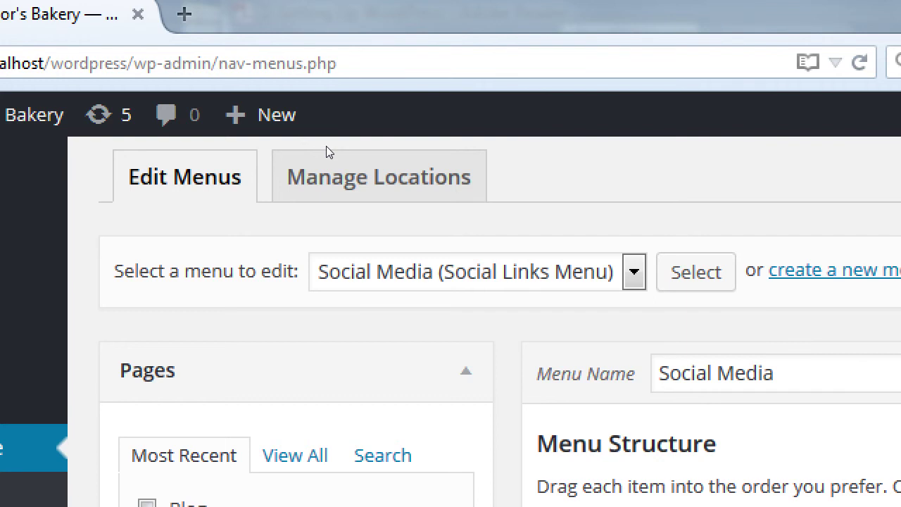
pyautogui.hotkey('alt', 'Down')
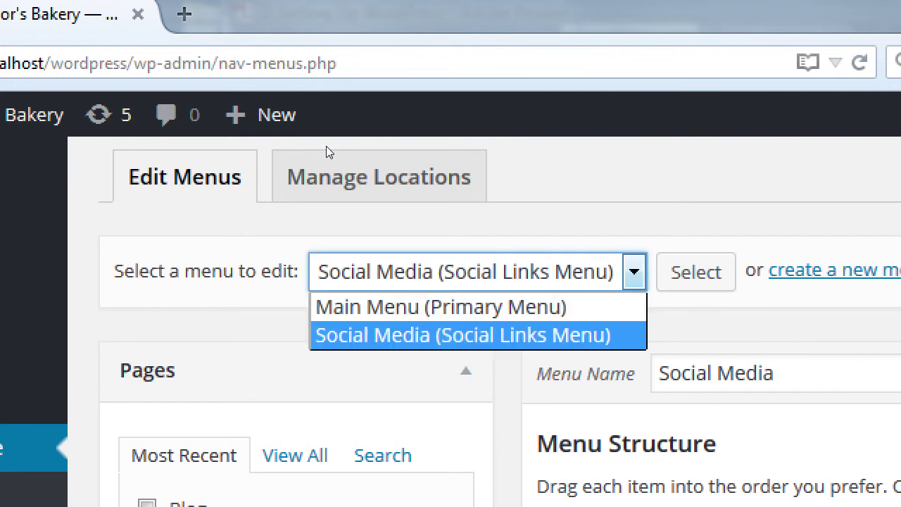
pyautogui.press('Up')
pyautogui.press('Return')
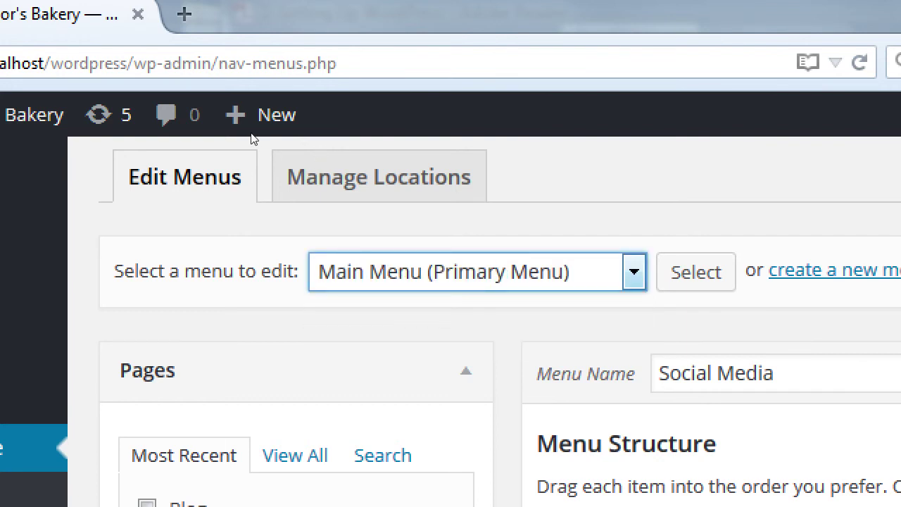
pyautogui.click(424, 149)
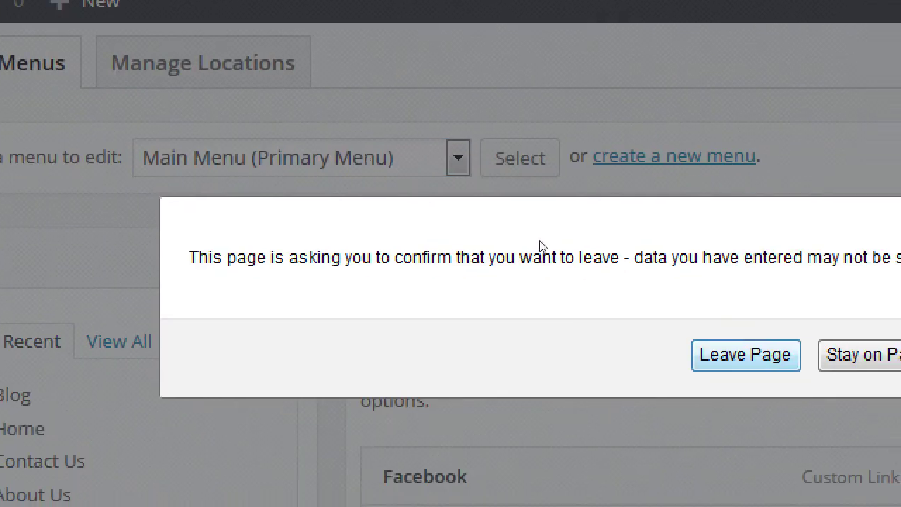
pyautogui.press('Return')
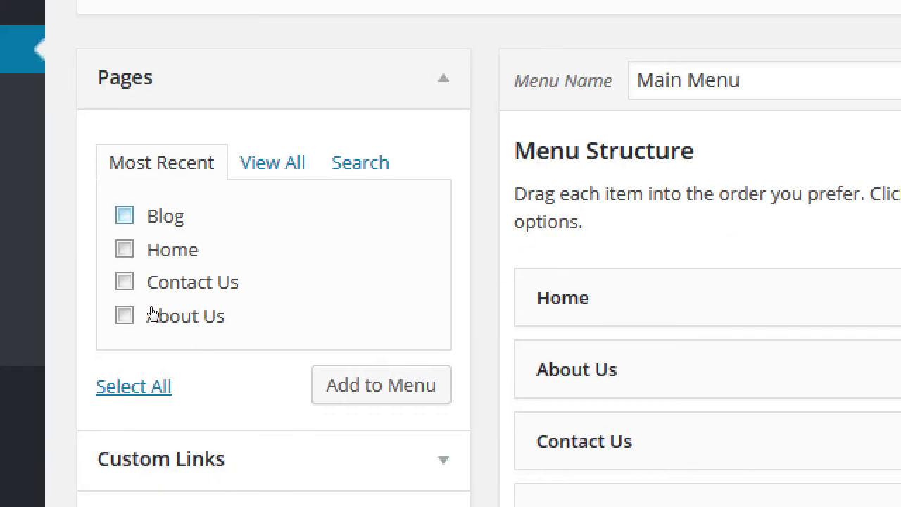
pyautogui.press('space')
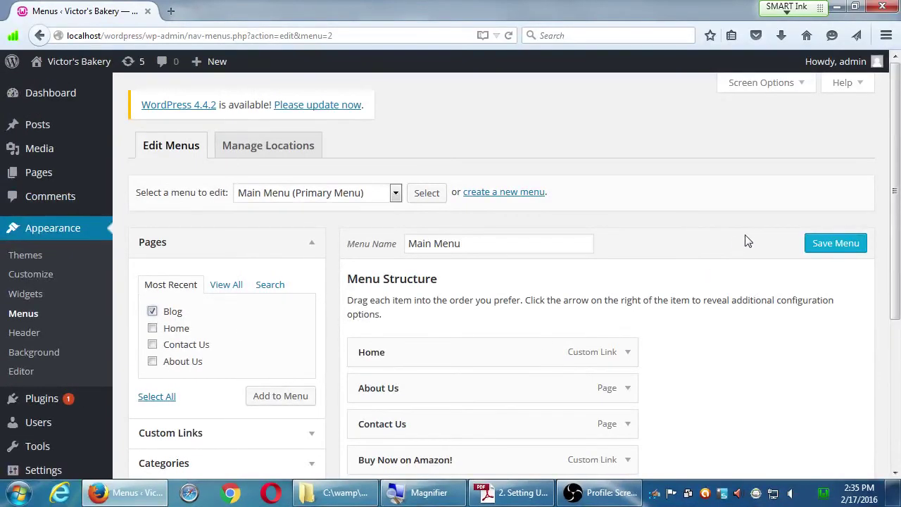
# - Append the Blog page after Buy Now on Amazon! in the Main Menu and save it
pyautogui.scroll(-1, 899, 134)
pyautogui.scroll(-5, 752, 241)
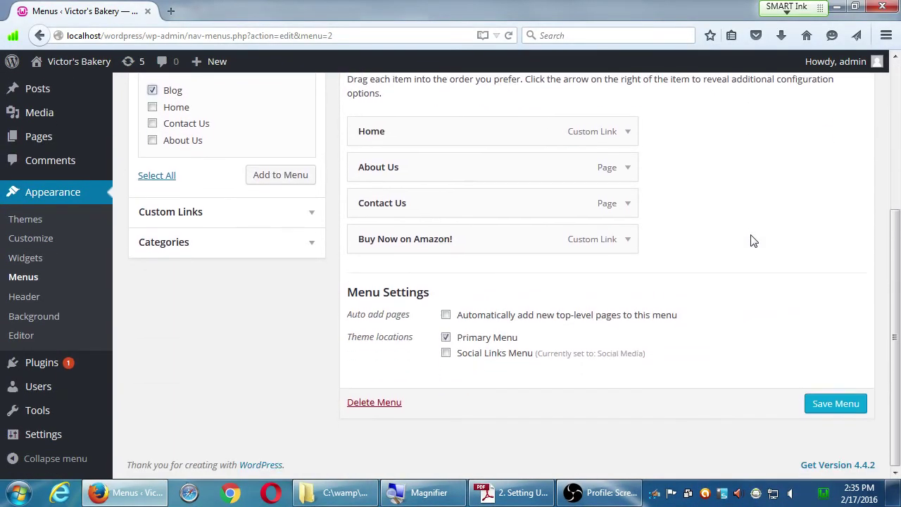
pyautogui.scroll(2, 752, 241)
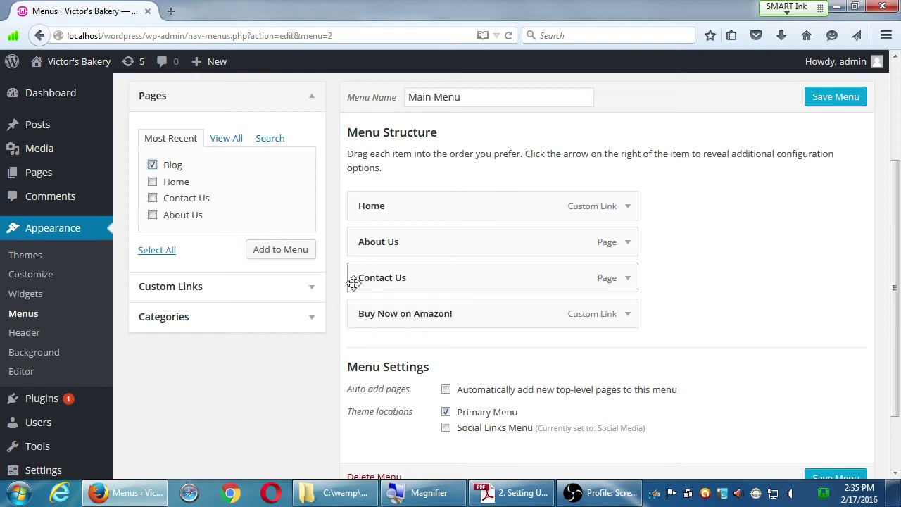
pyautogui.click(296, 249)
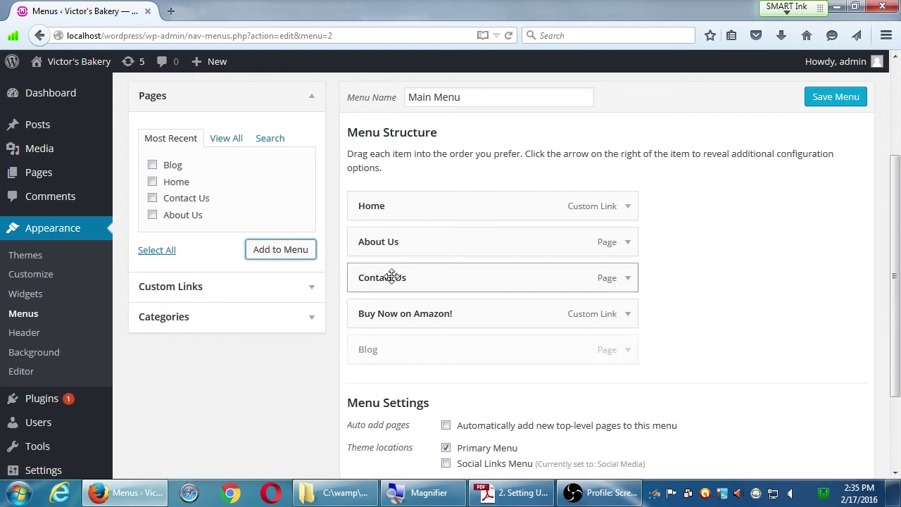
pyautogui.scroll(3, 655, 305)
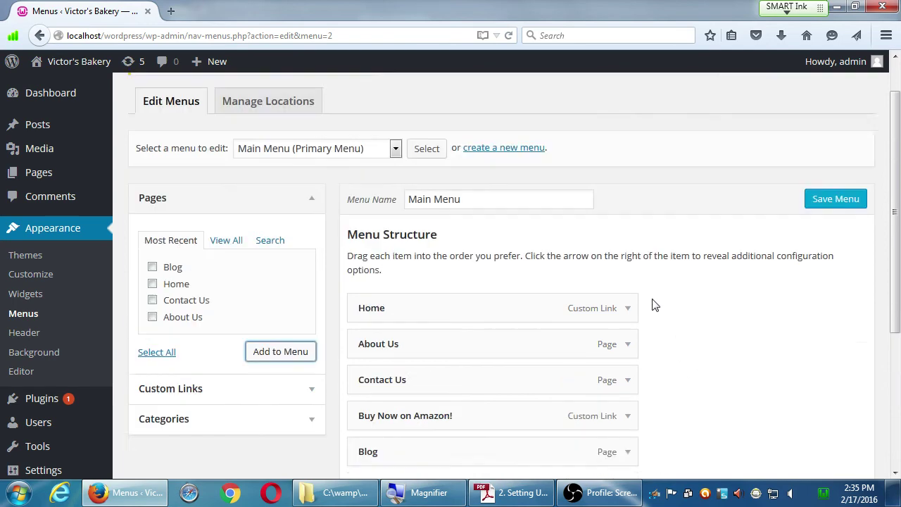
pyautogui.scroll(1, 655, 304)
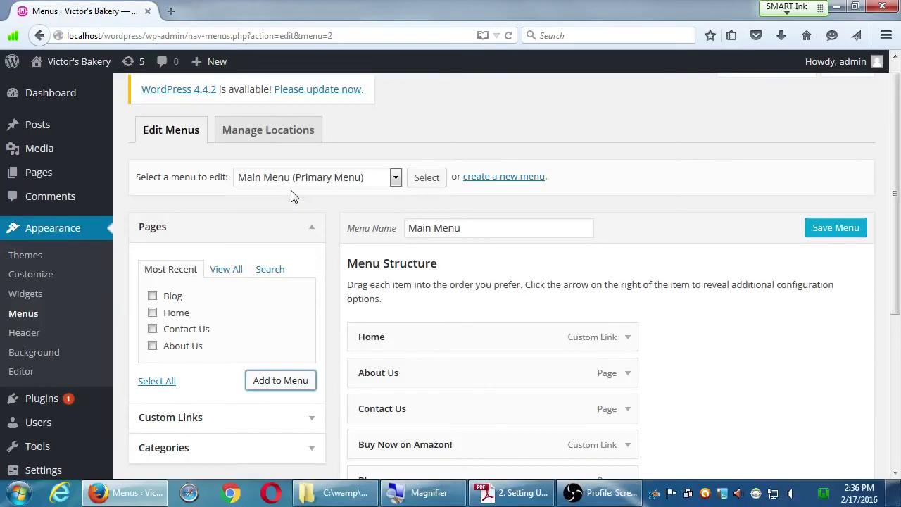
pyautogui.click(852, 233)
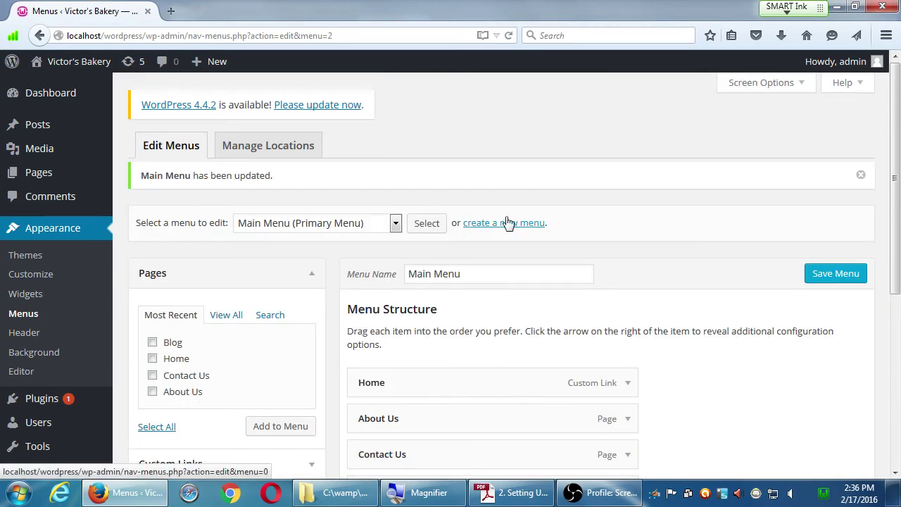
# - Visit the live site, open Blog from the navigation, then return to the Home page
pyautogui.click(100, 68)
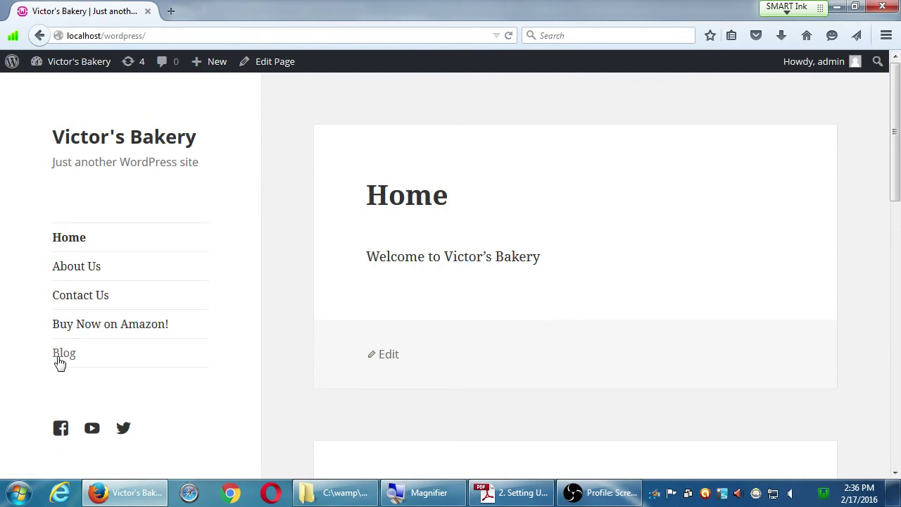
pyautogui.click(61, 361)
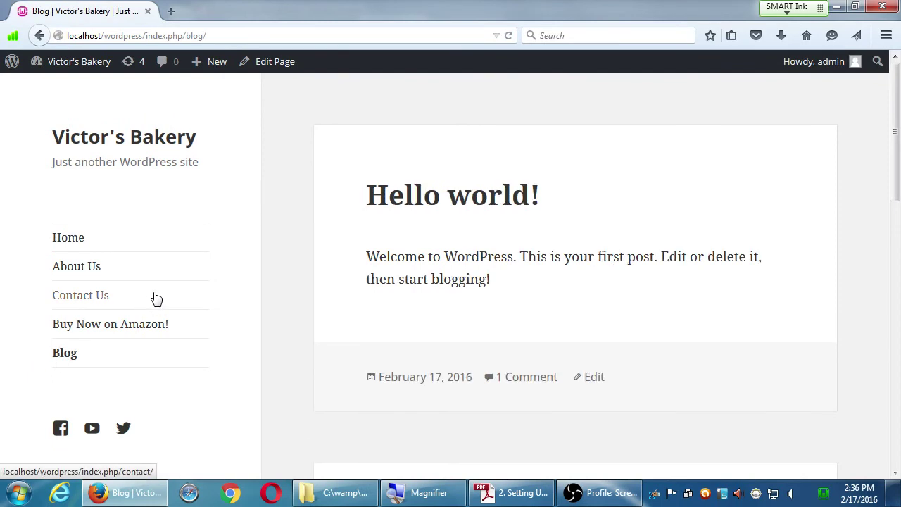
pyautogui.scroll(-2, 317, 254)
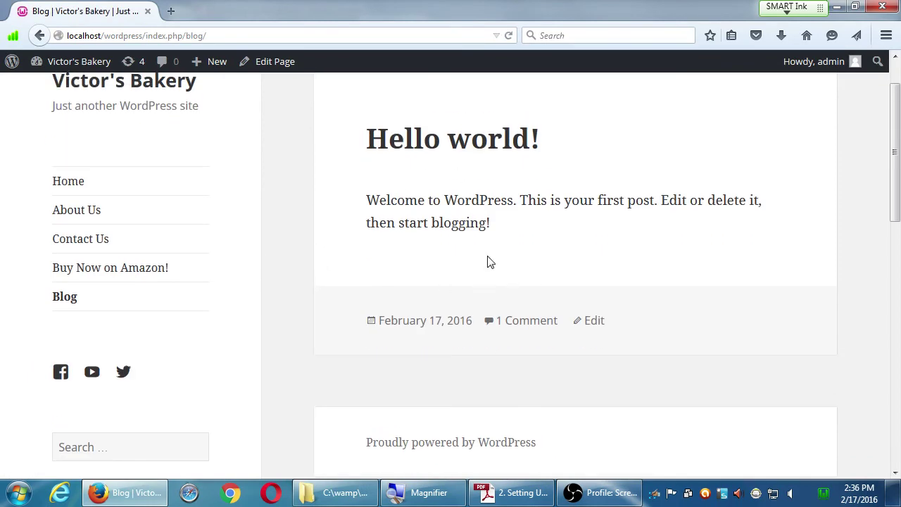
pyautogui.scroll(2, 479, 256)
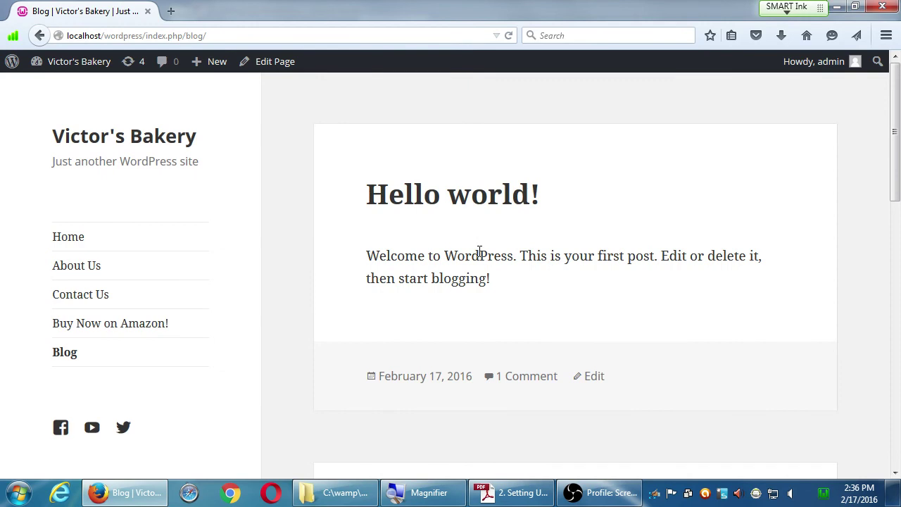
pyautogui.click(79, 241)
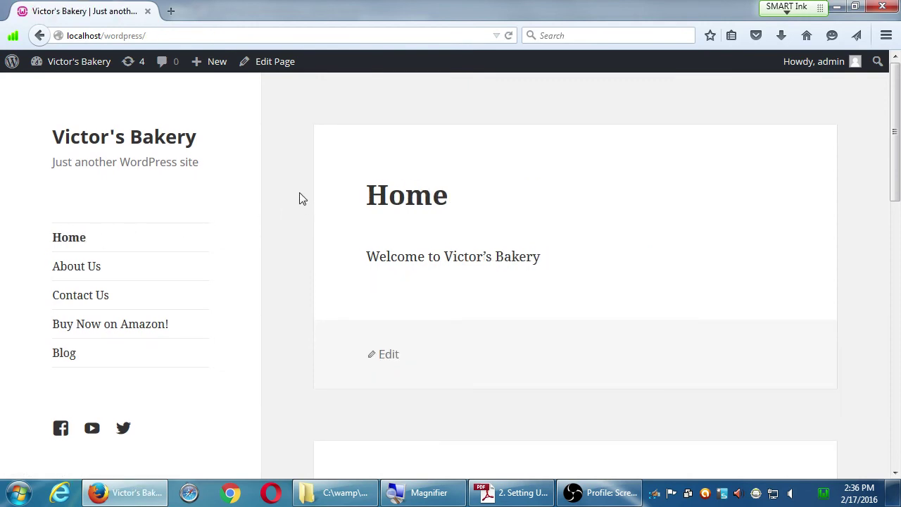
pyautogui.click(599, 497)
pyautogui.click(525, 427)
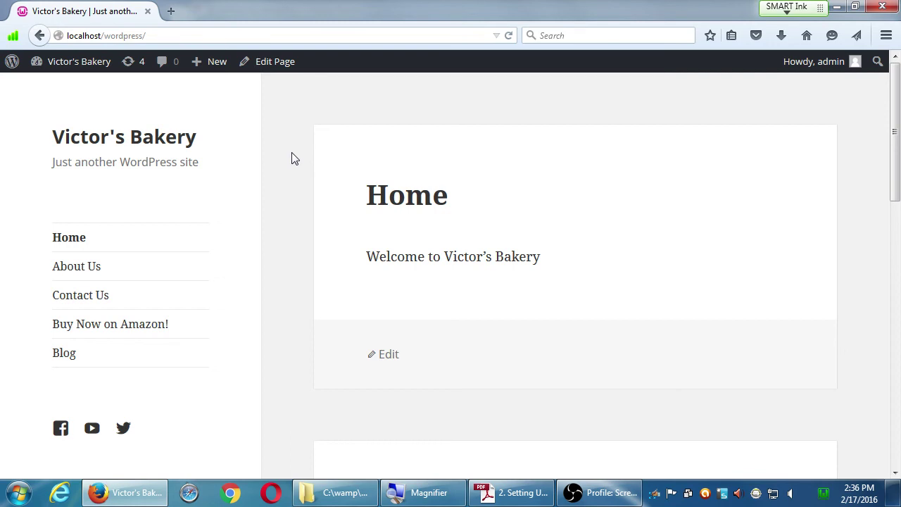
# - Reopen the Blog page, which lists the Hello world! post first
pyautogui.click(66, 353)
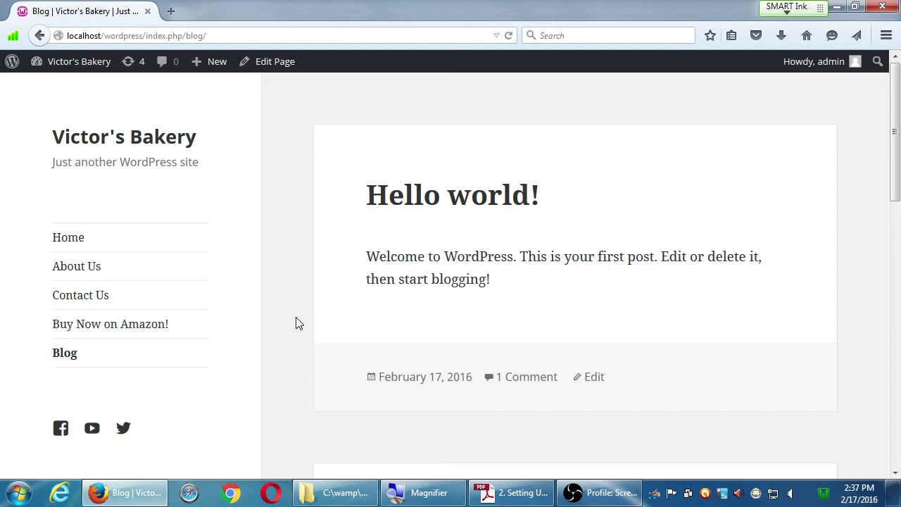
pyautogui.scroll(-10, 296, 324)
pyautogui.scroll(1, 296, 323)
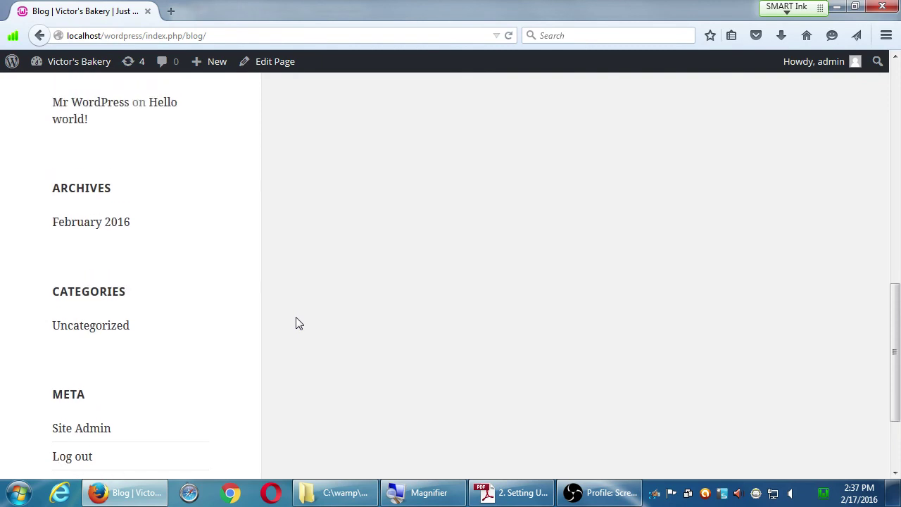
pyautogui.scroll(10, 296, 323)
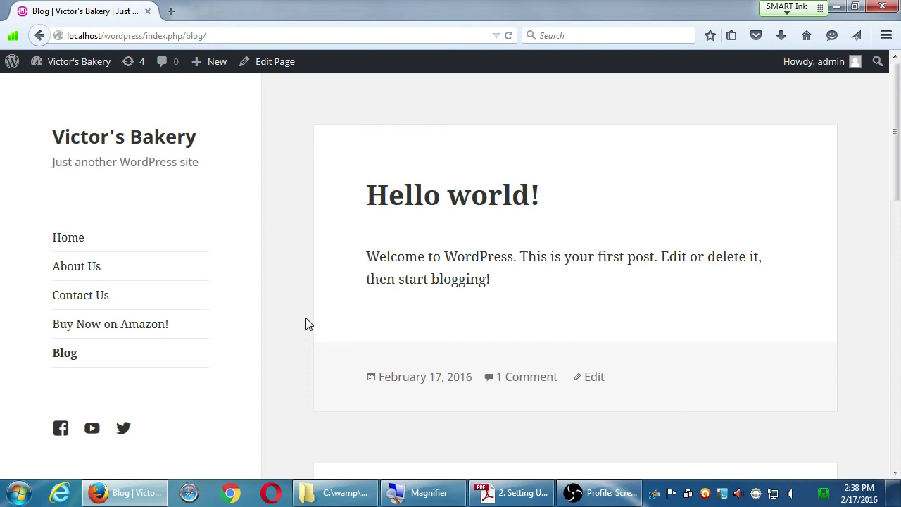
pyautogui.click(592, 494)
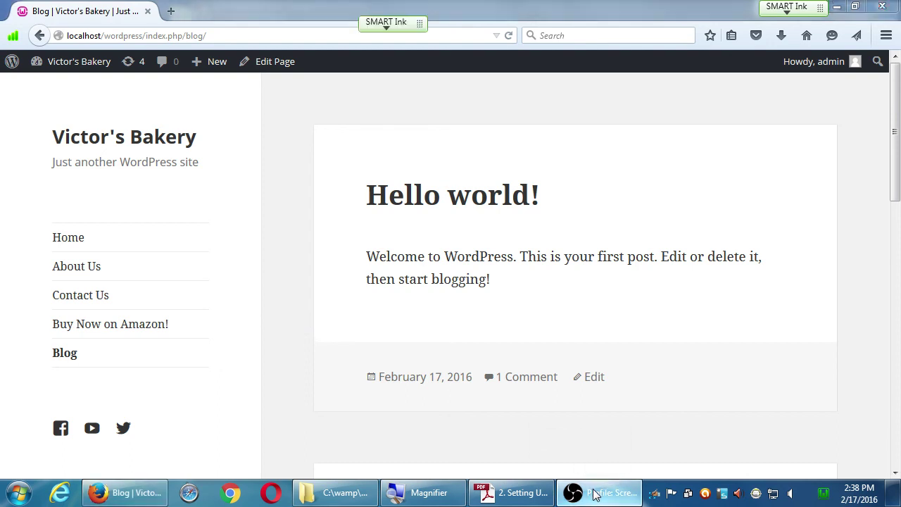